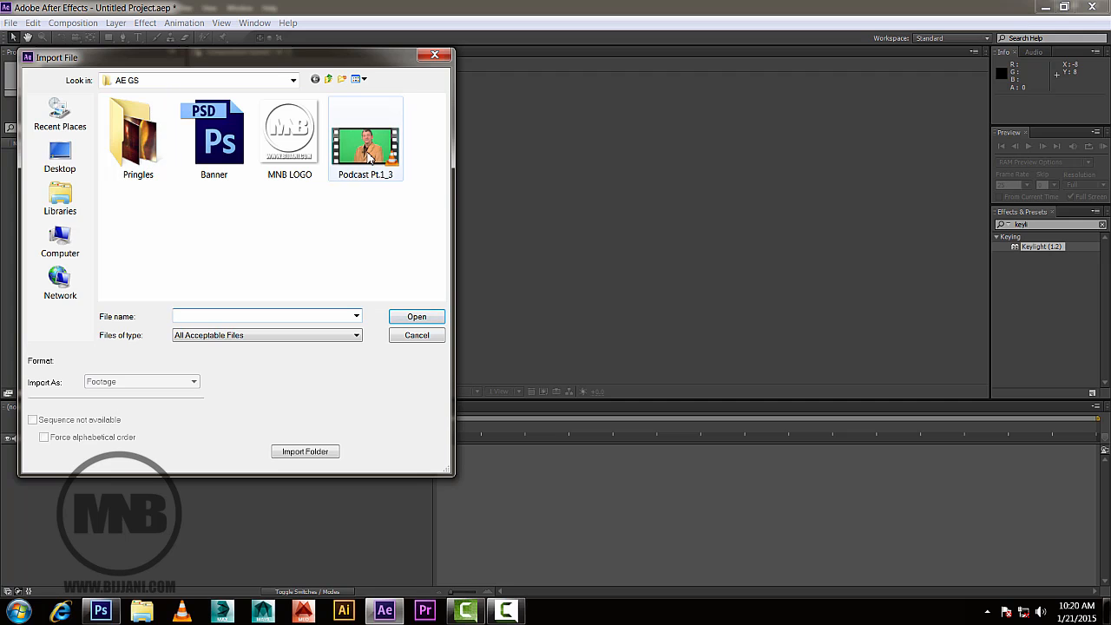
Import the Podcast Pt.1_3 video from the AE GS folder as footage.
left_click(370, 158)
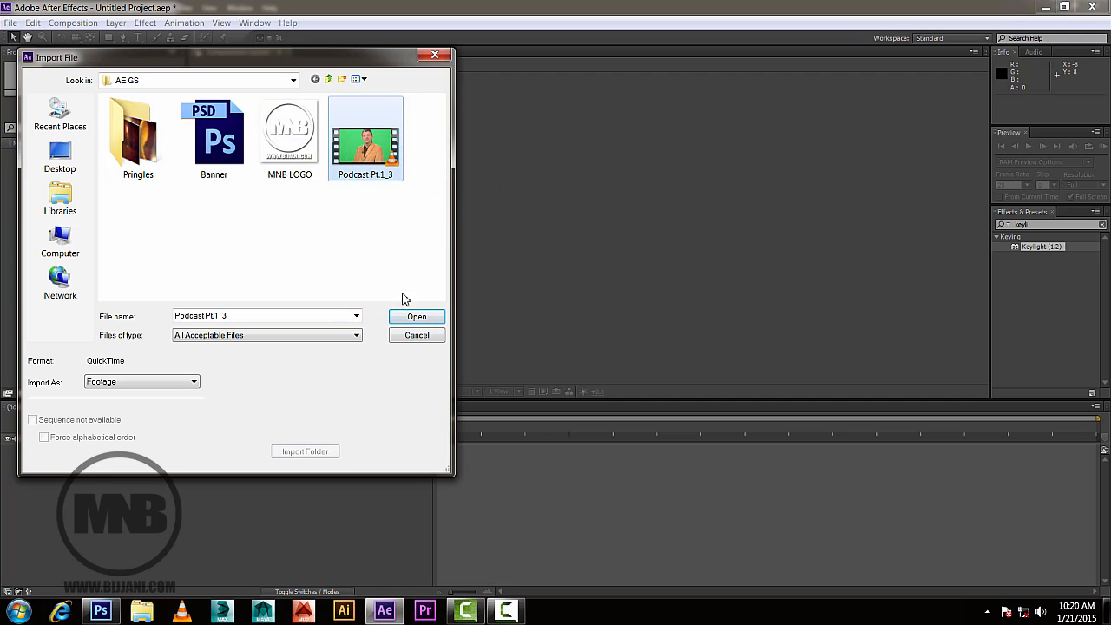
left_click(417, 317)
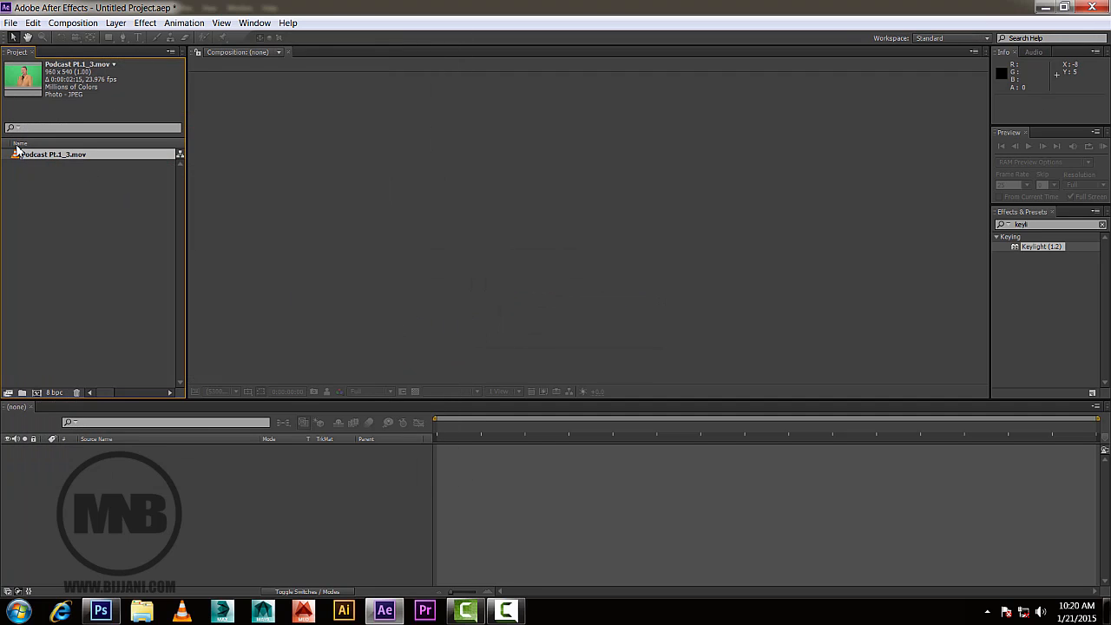
Import the C2_Retime_To_6sec frames from the Pringles folder as a TIFF sequence, starting from frame 000.
double_click(46, 192)
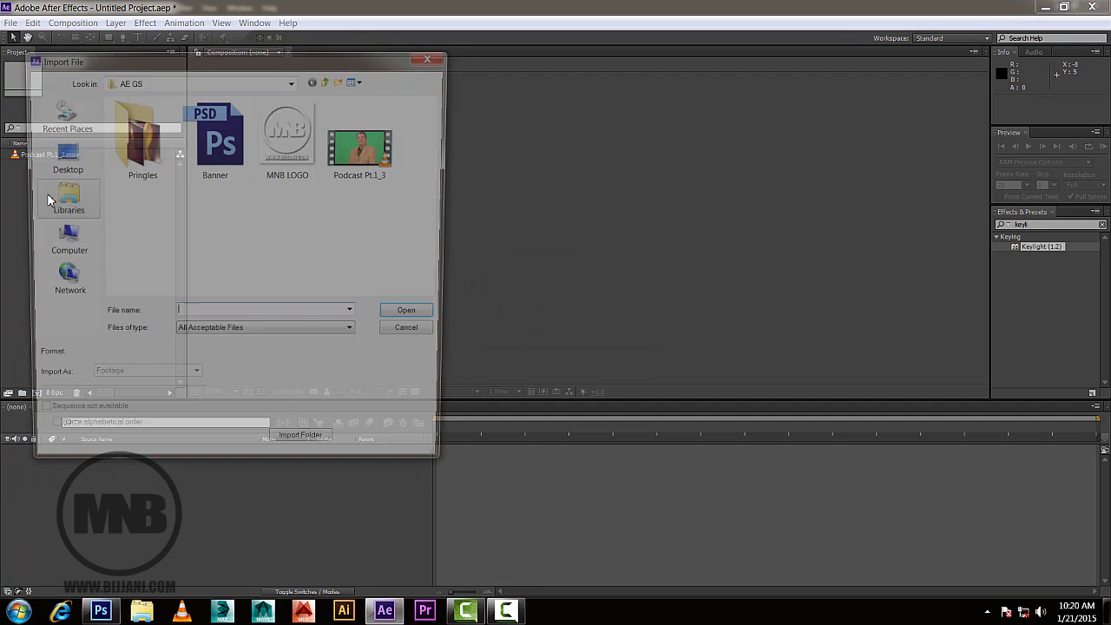
left_click(135, 149)
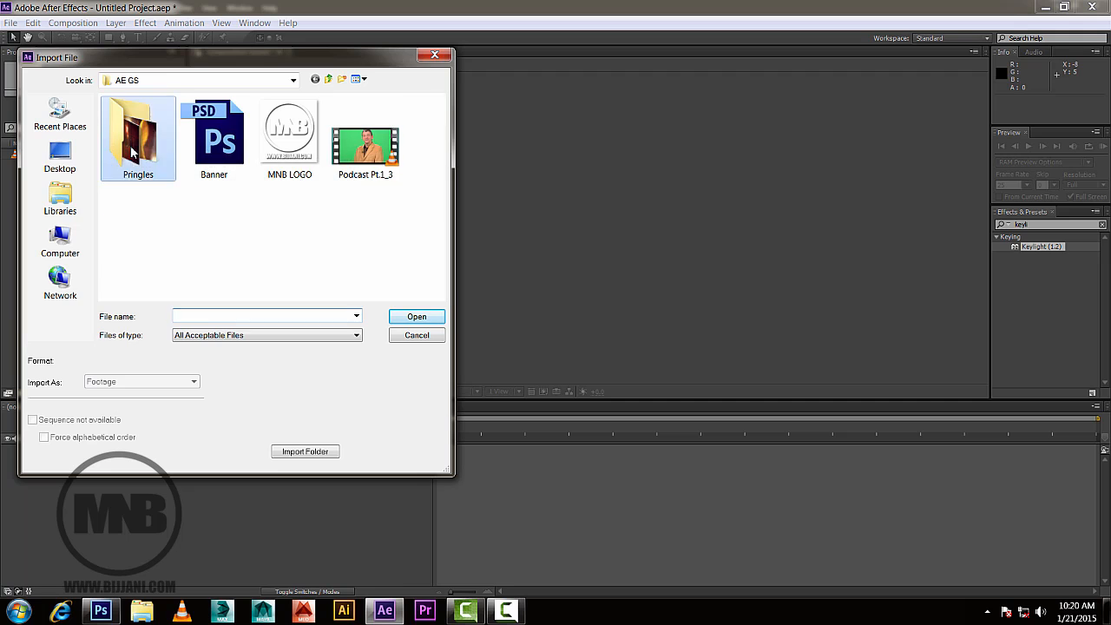
double_click(135, 153)
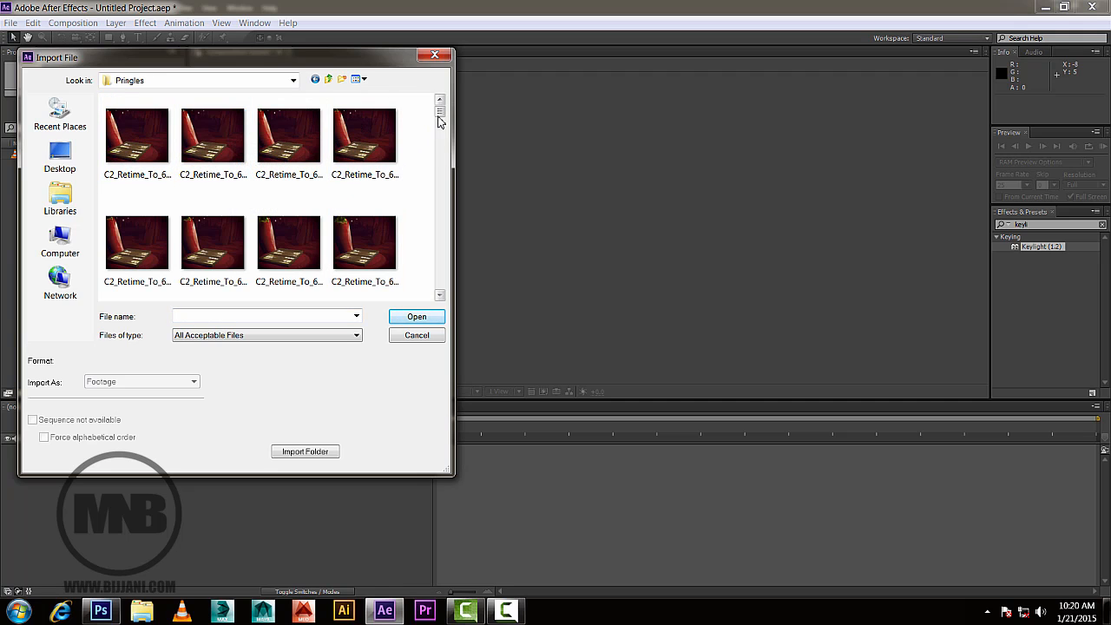
scroll(440, 126, "down", 1)
mouse_move(440, 126)
left_mouse_down()
mouse_move(439, 291)
mouse_move(422, 99)
left_mouse_up()
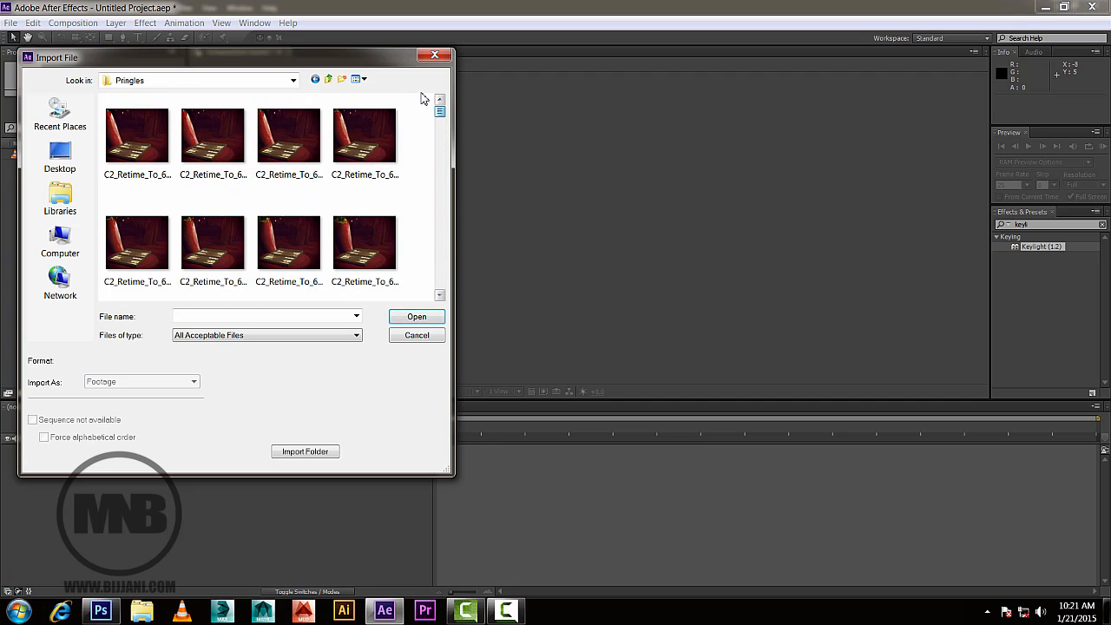
left_click(130, 152)
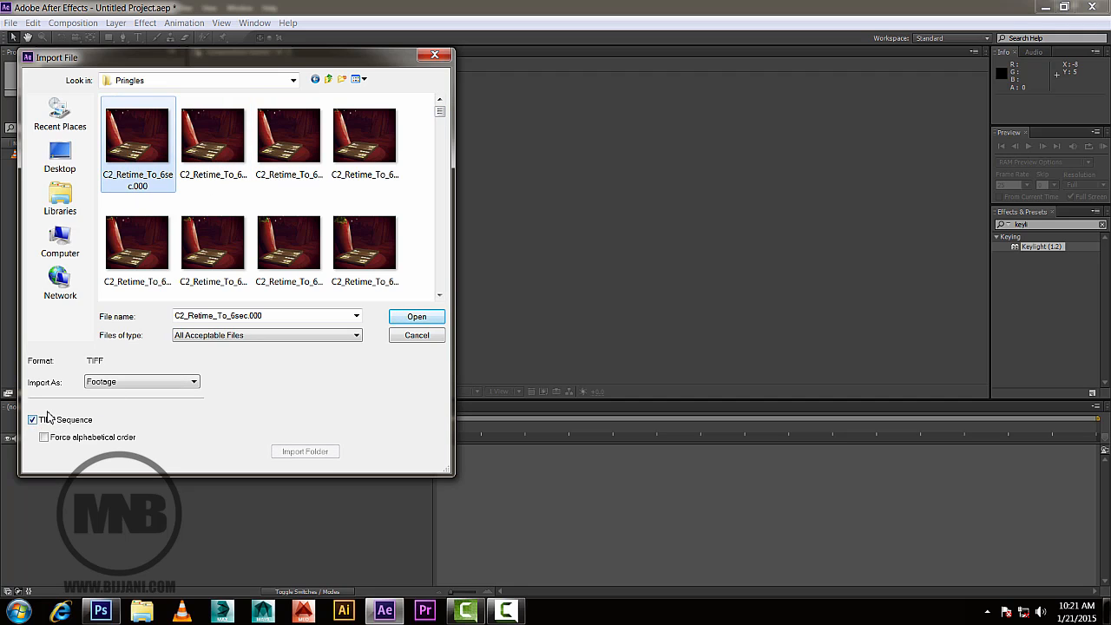
left_click(417, 317)
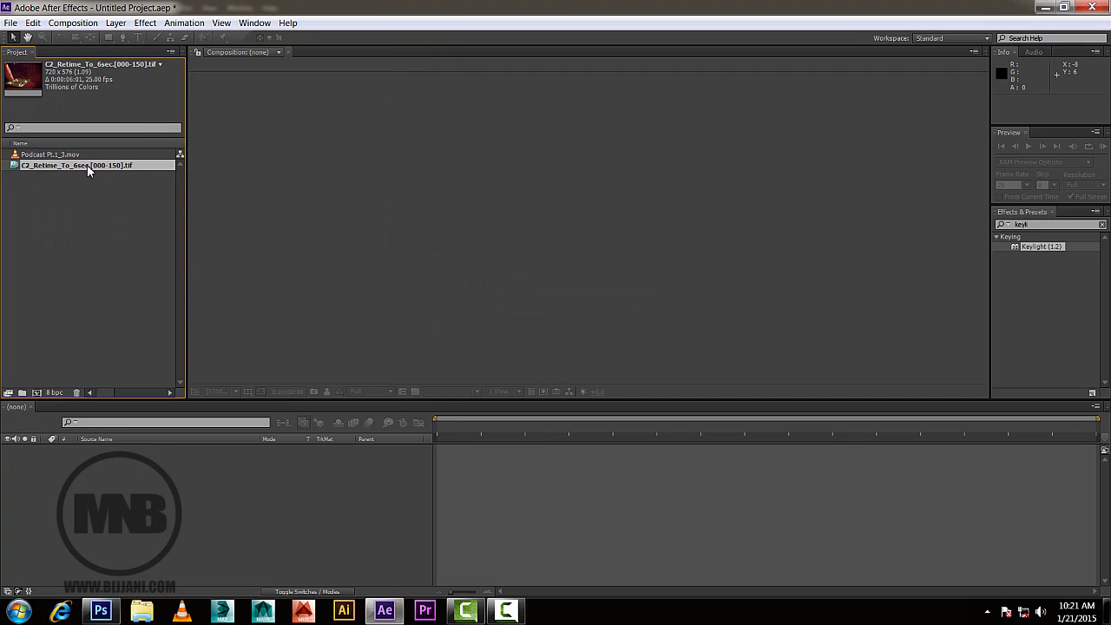
Import the MNB LOGO image from the AE GS folder.
double_click(52, 212)
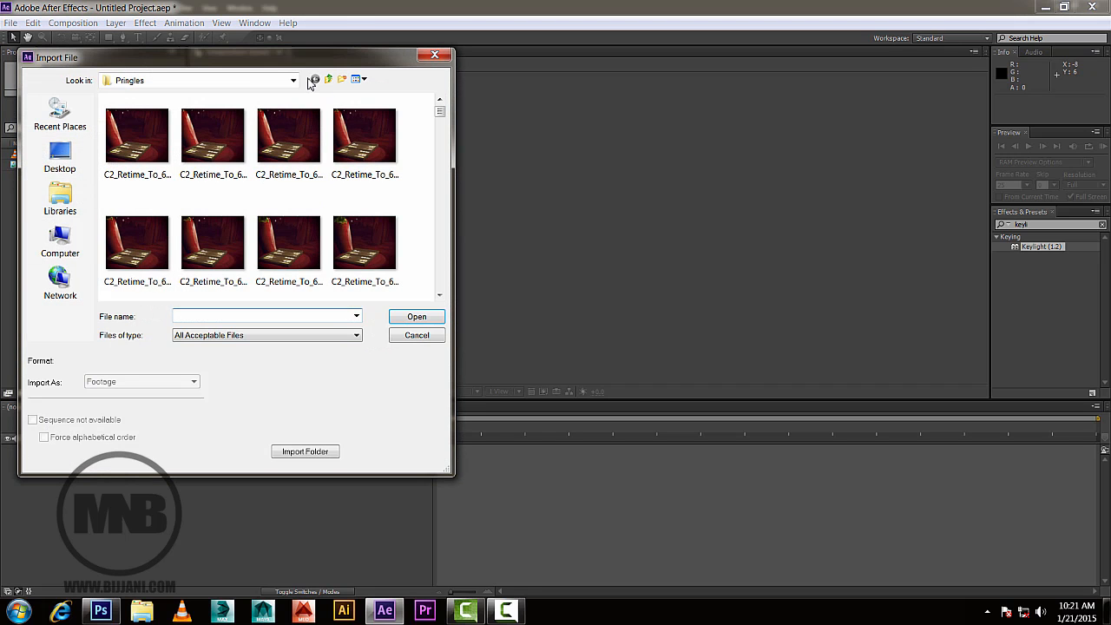
left_click(328, 79)
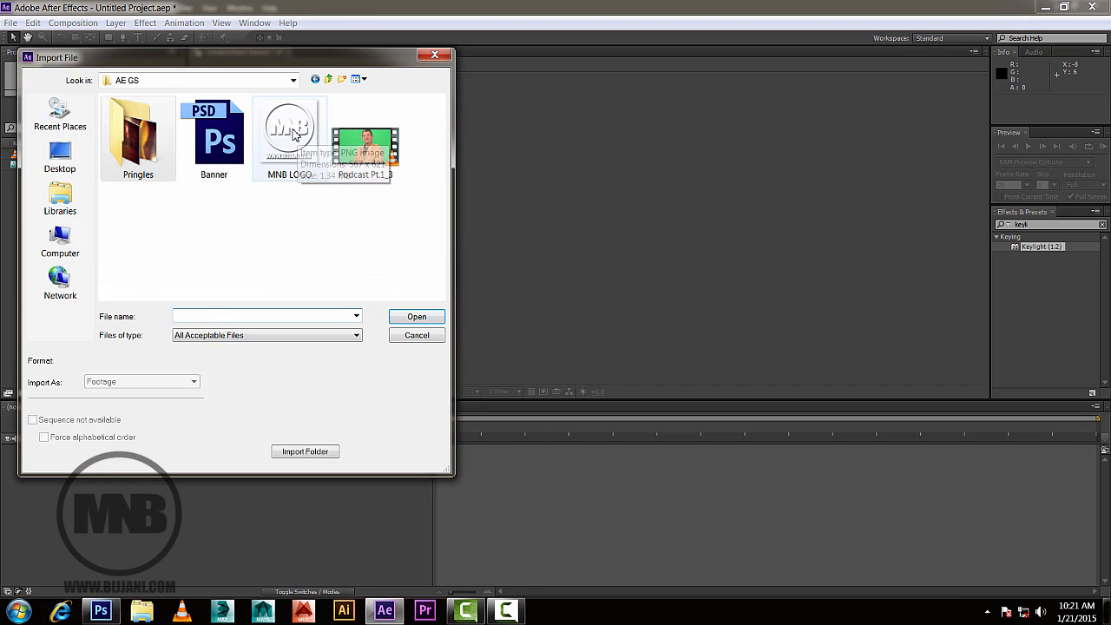
left_click(295, 133)
left_click(417, 317)
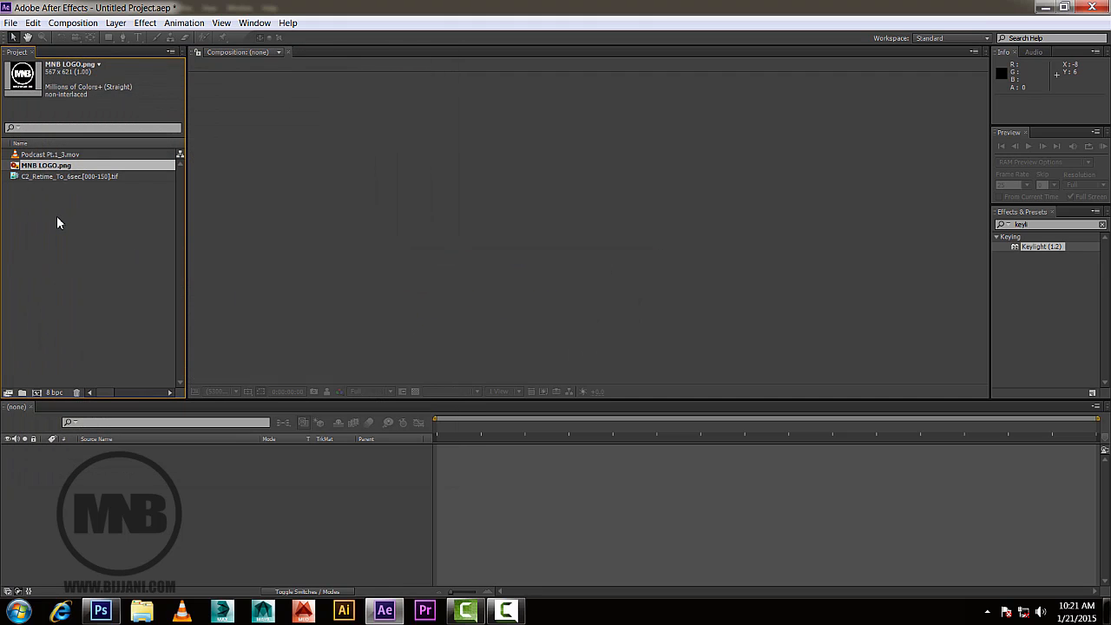
Switch to Photoshop and create a Film & Video document at PAL D1/DV size, matching the imported TIFF sequence's 720 x 576 frame.
double_click(44, 212)
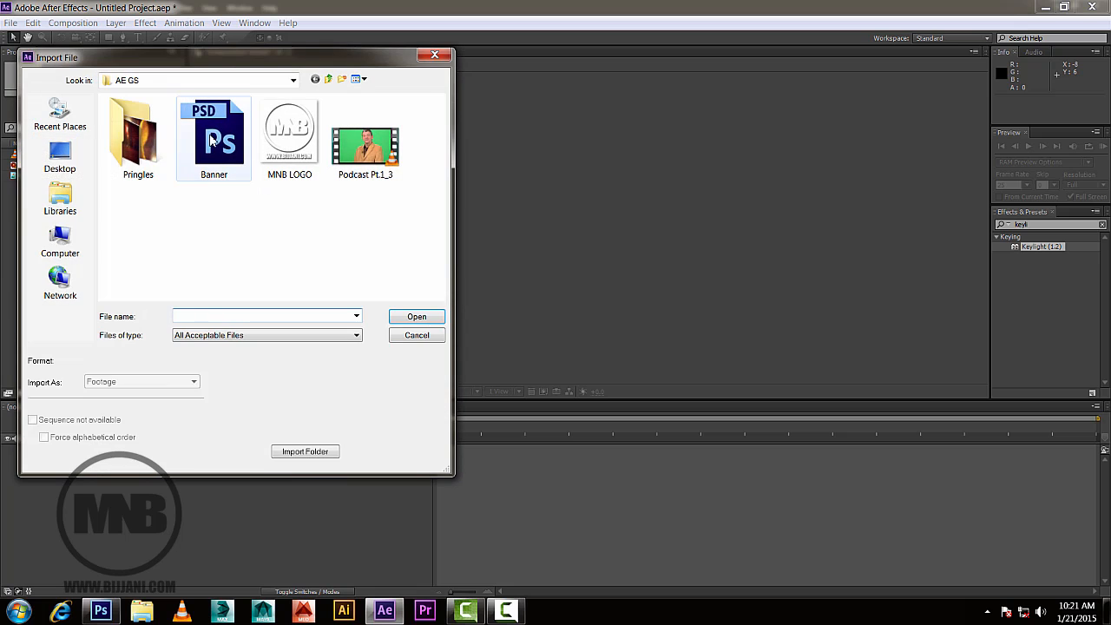
left_click(434, 54)
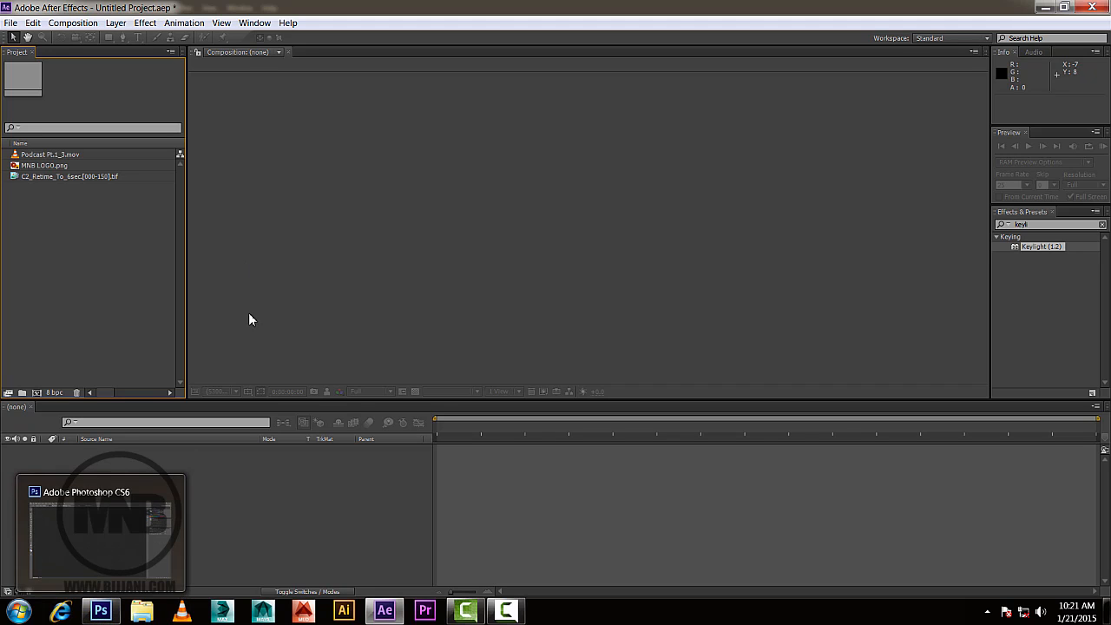
left_click(102, 613)
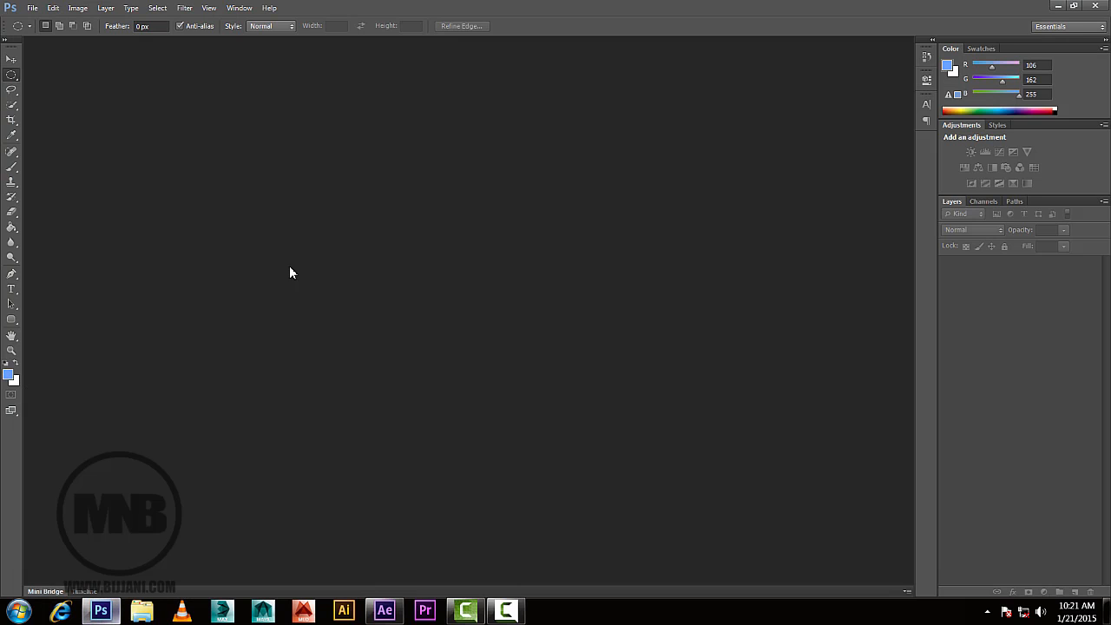
left_click(32, 8)
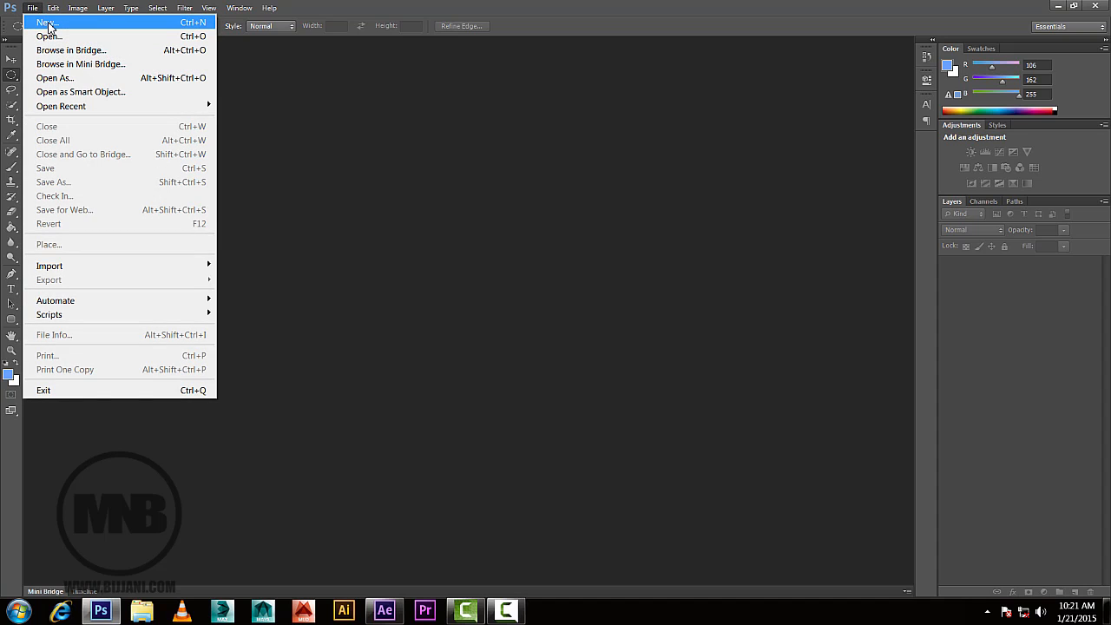
left_click(48, 26)
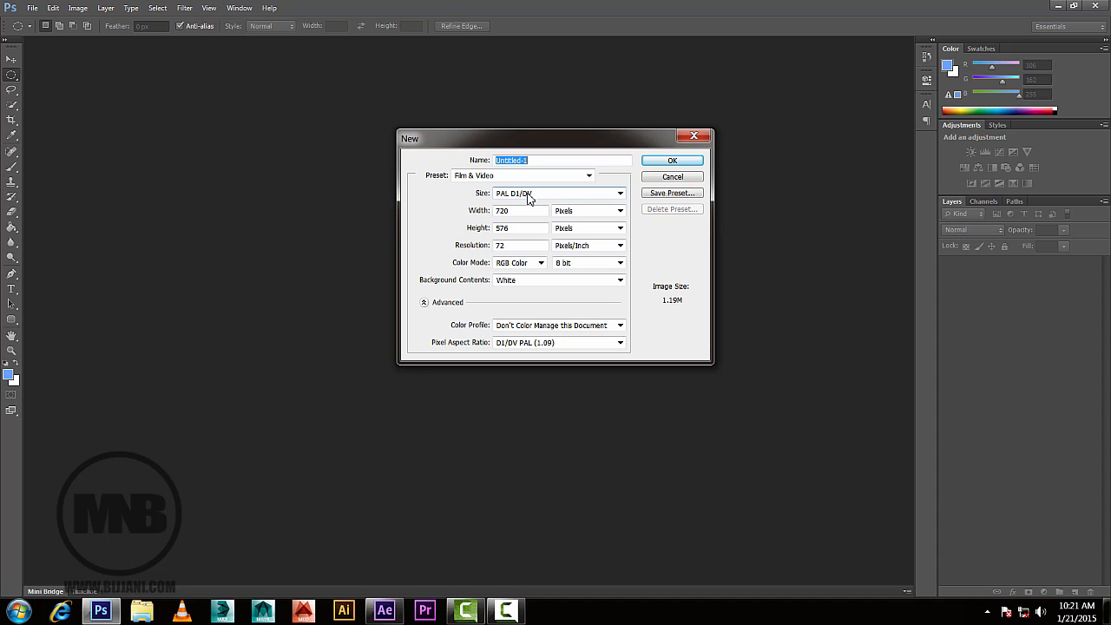
left_click(384, 611)
left_click(38, 177)
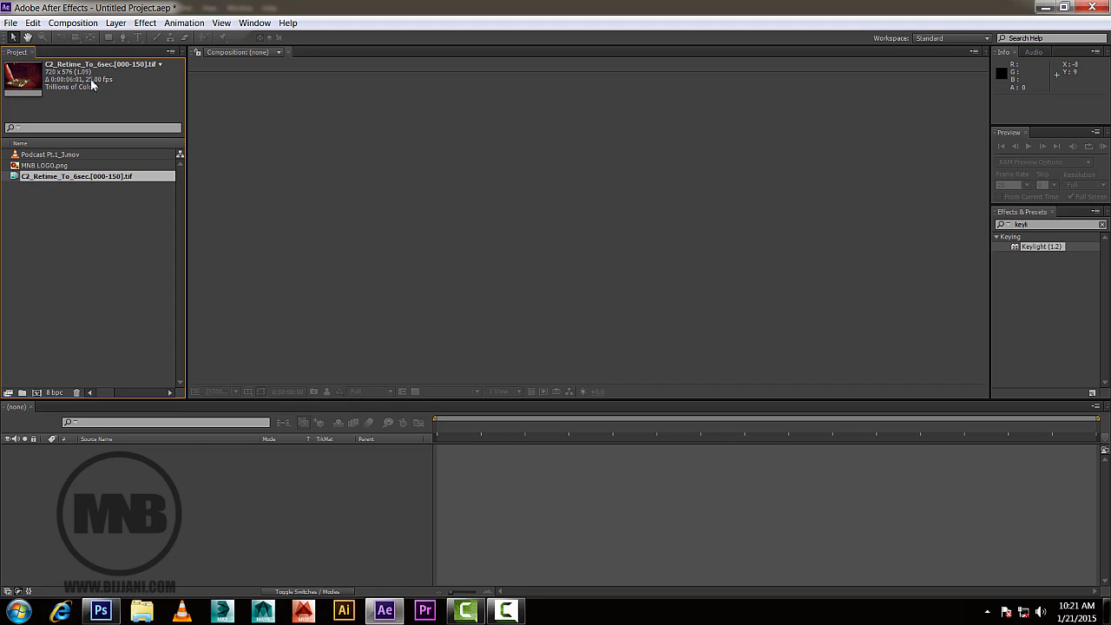
left_click(102, 611)
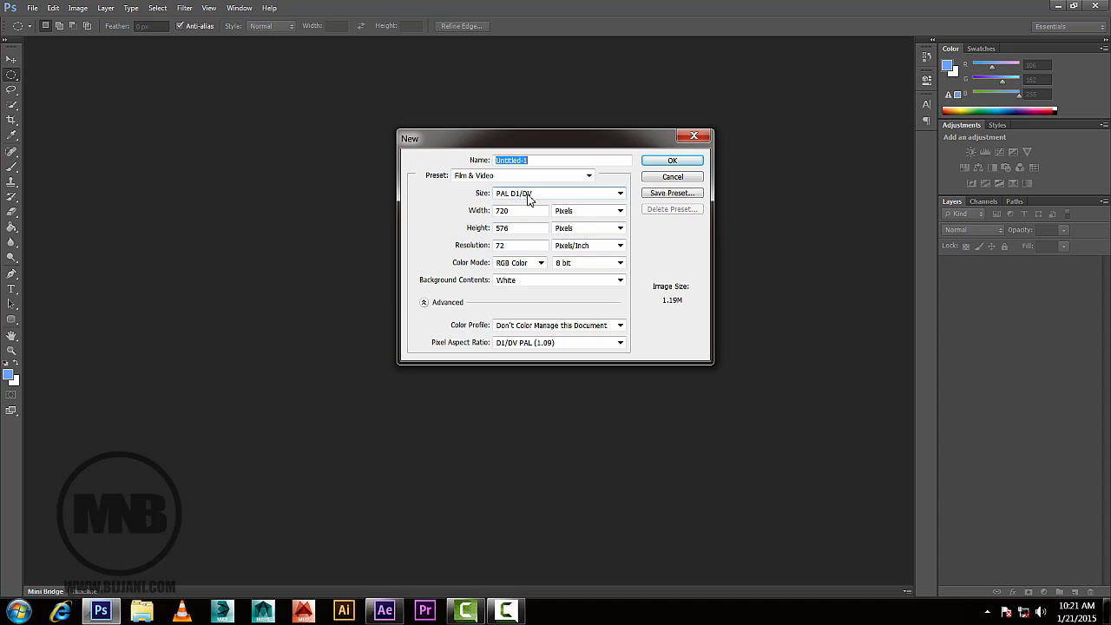
left_click(566, 193)
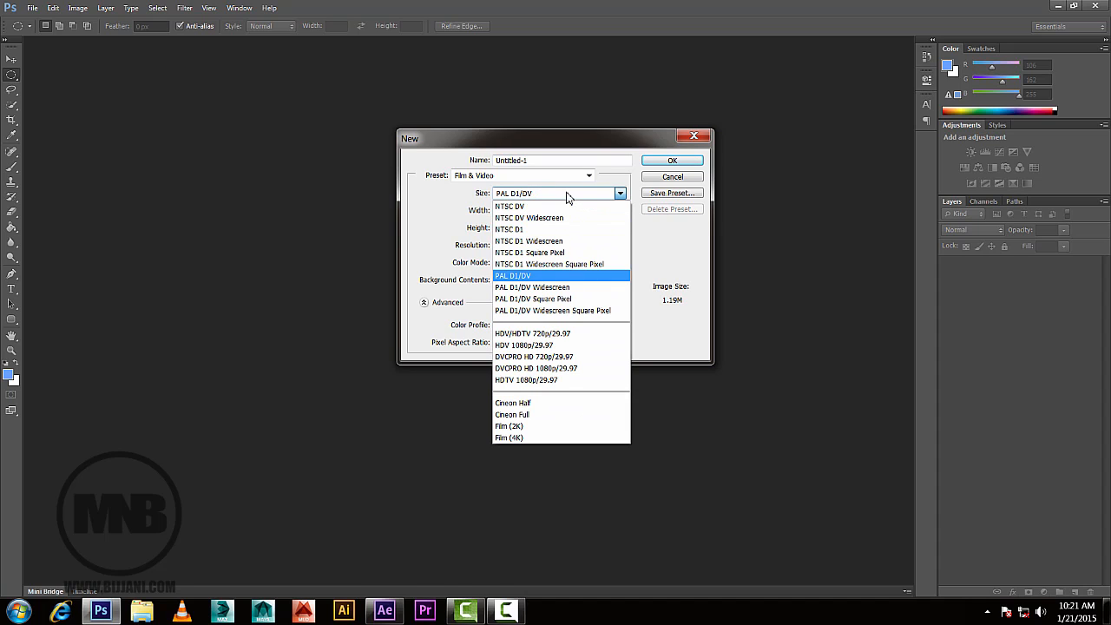
left_click(522, 277)
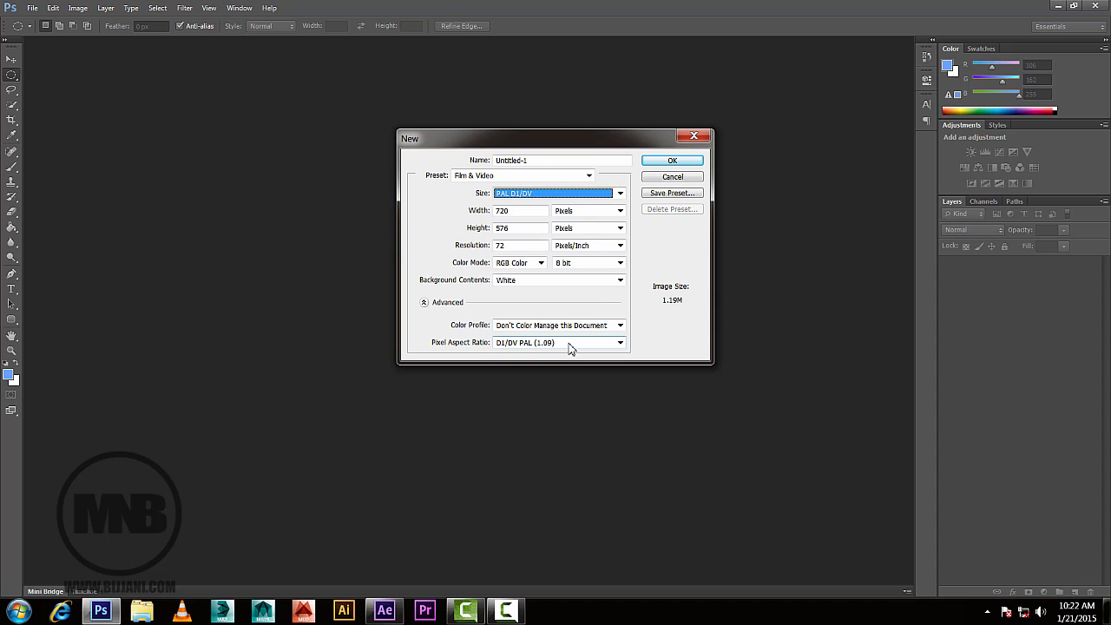
left_click(672, 160)
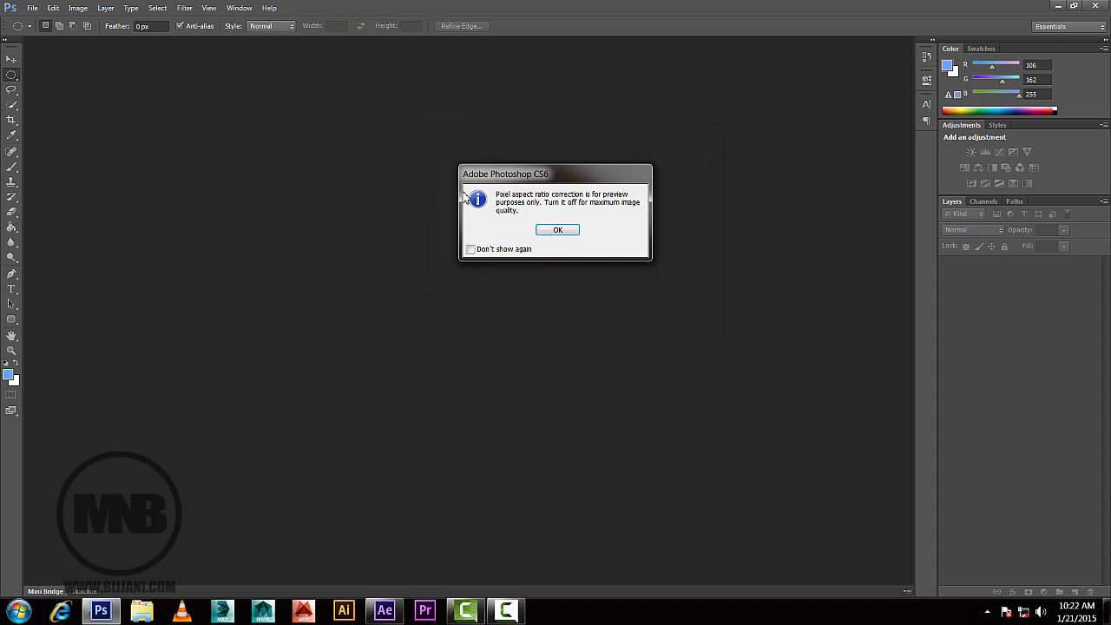
left_click(549, 233)
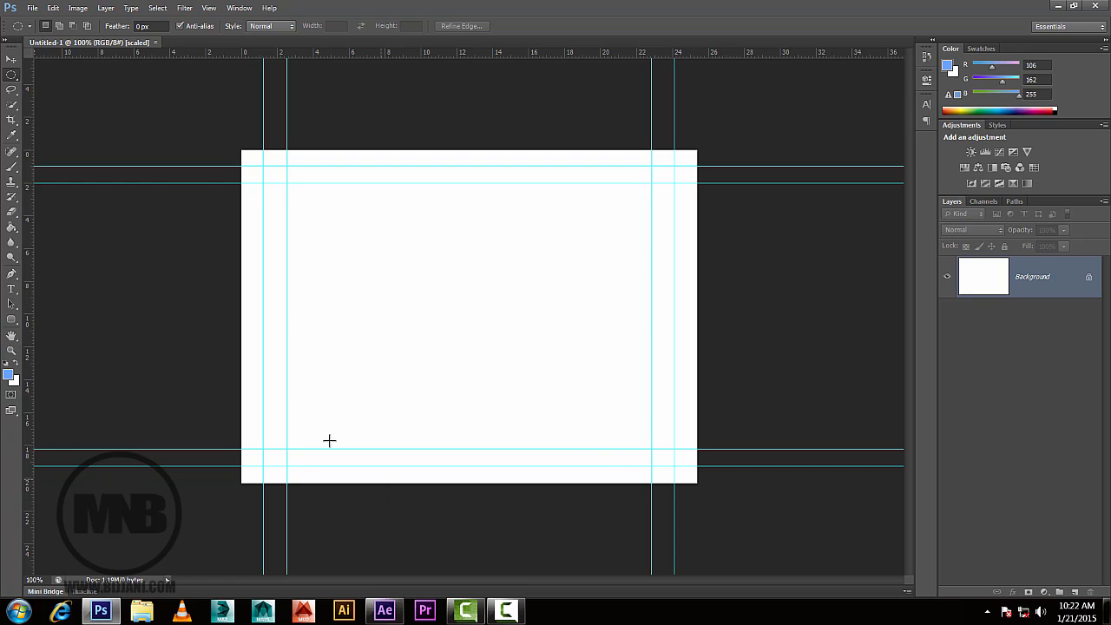
Draw a blue rounded rectangle about 576 x 55 px between the inner vertical guides near the canvas's lower edge.
left_click(13, 320)
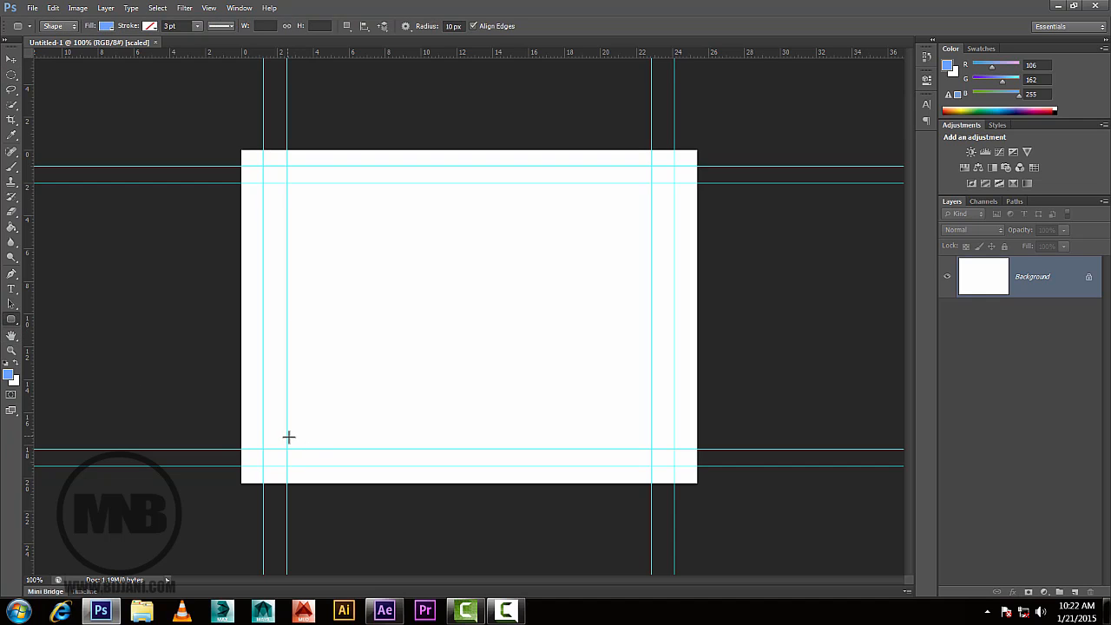
left_click_drag(288, 436, 651, 466)
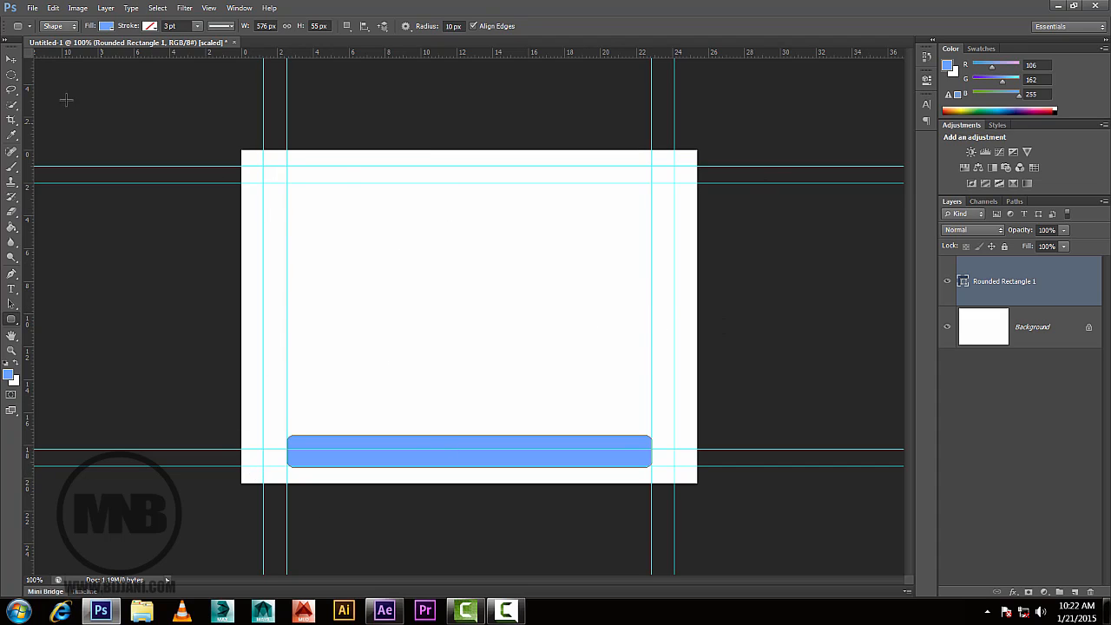
Try saving the document as Banner in Photoshop format, cancel the save, and close the document without saving changes.
left_click(32, 8)
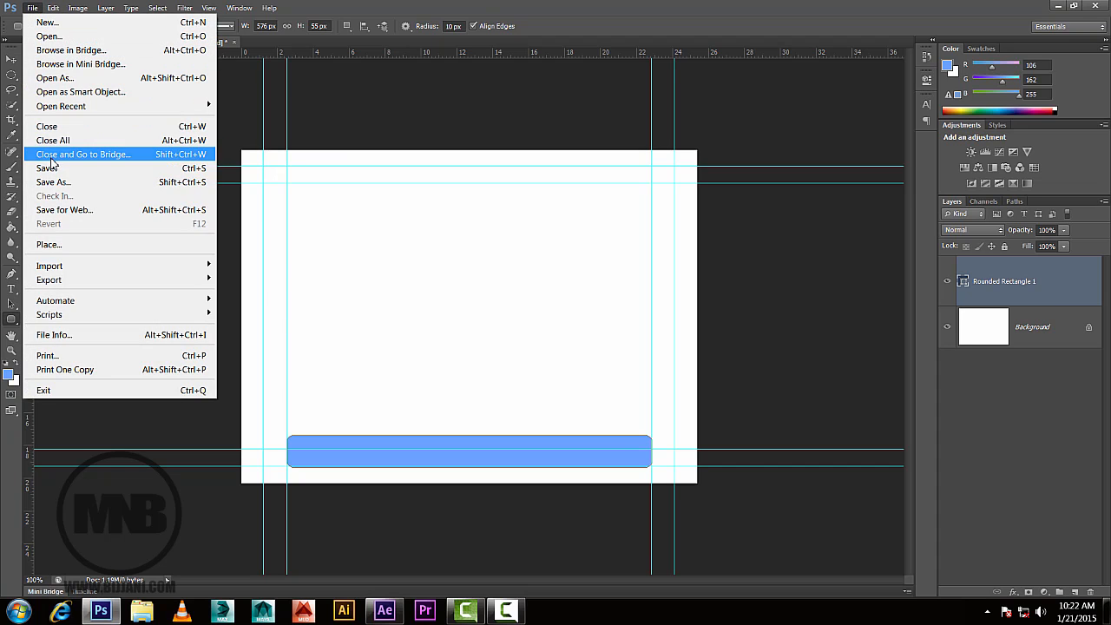
left_click(54, 182)
left_click(405, 187)
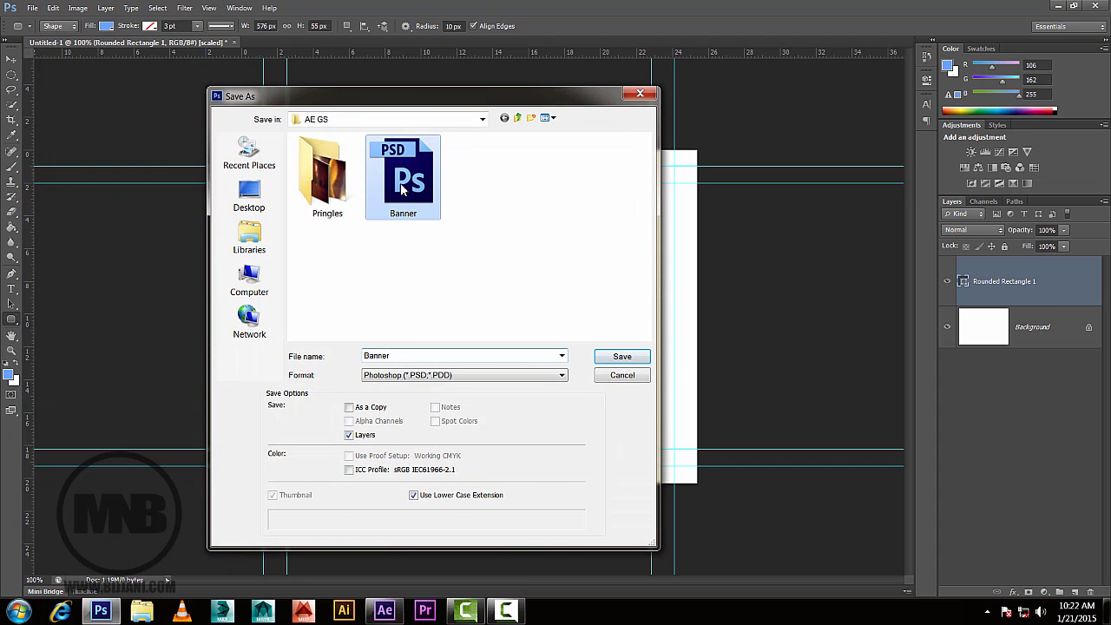
left_click(621, 375)
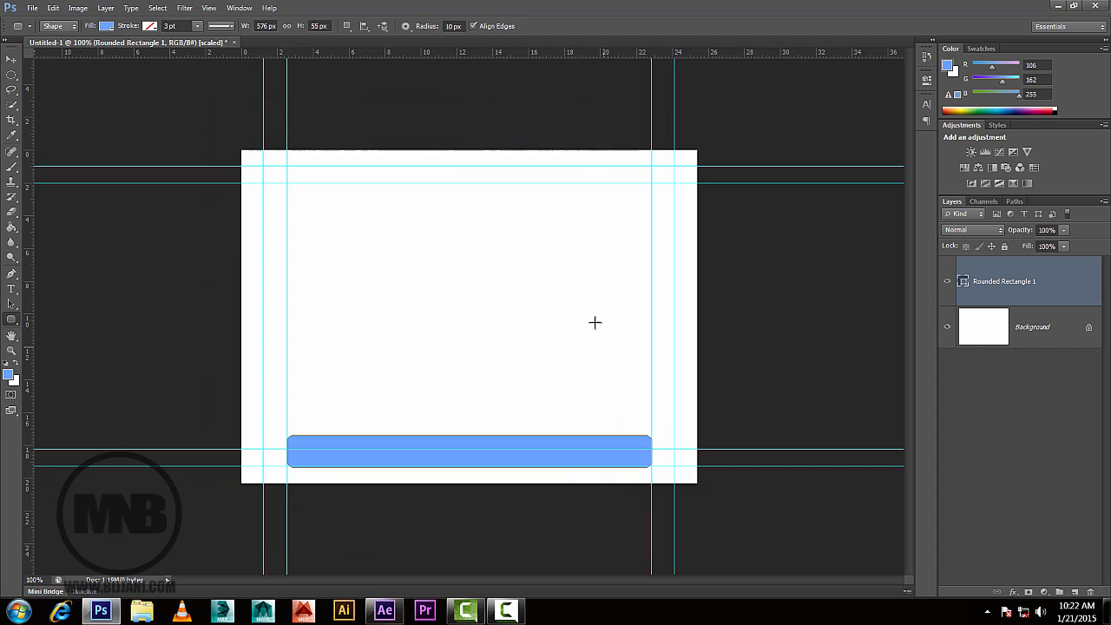
left_click(235, 42)
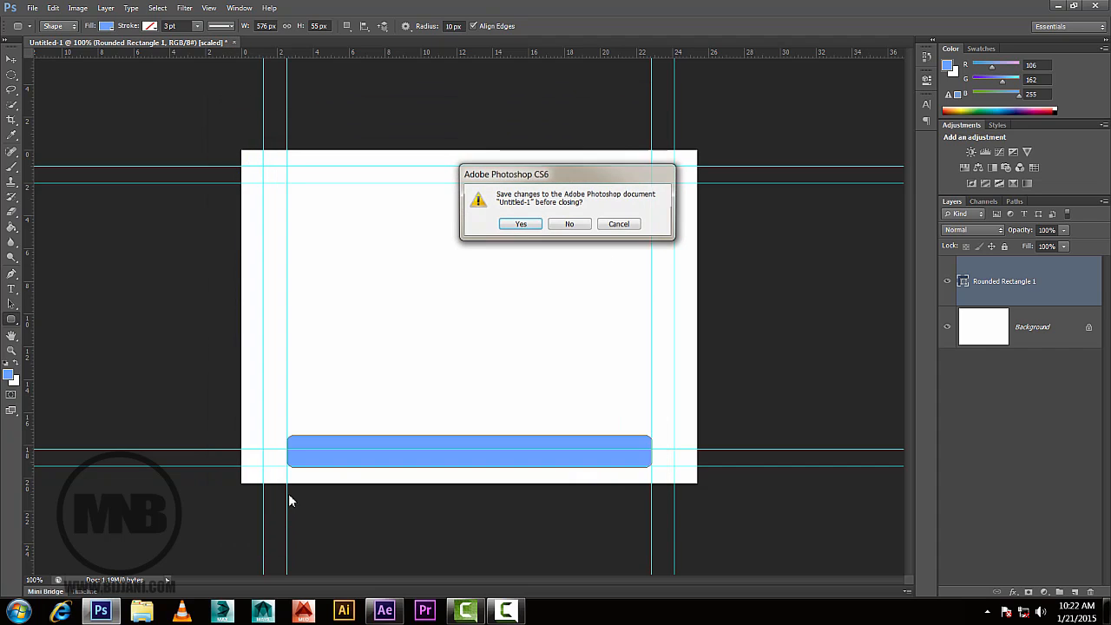
left_click(564, 227)
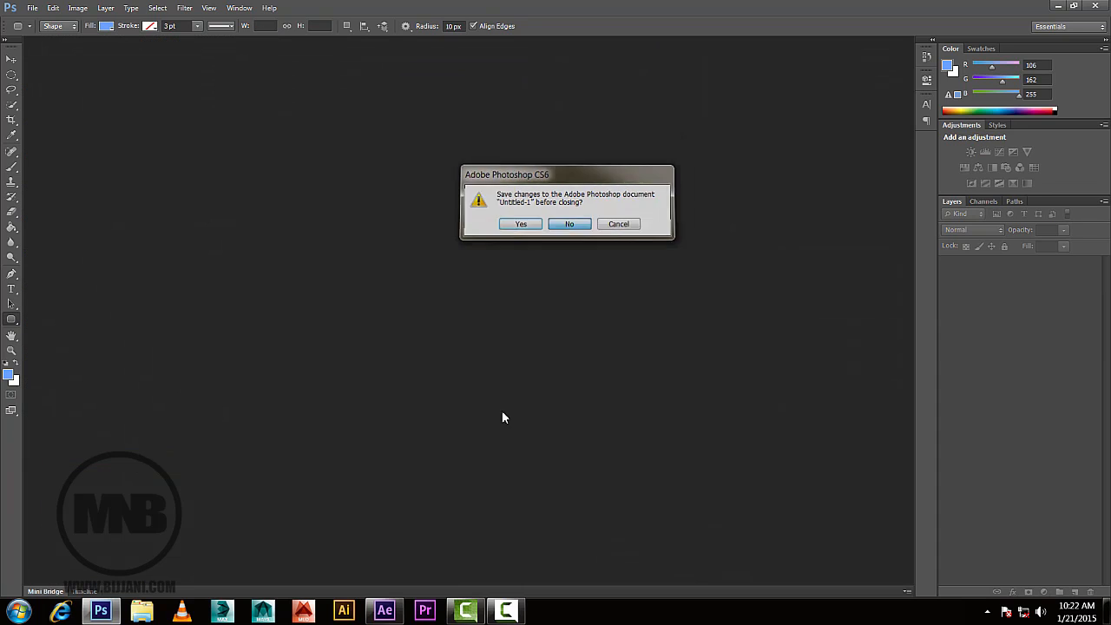
Switch to After Effects, open Banner.psd for import, and show its available import kinds.
left_click(384, 611)
double_click(45, 231)
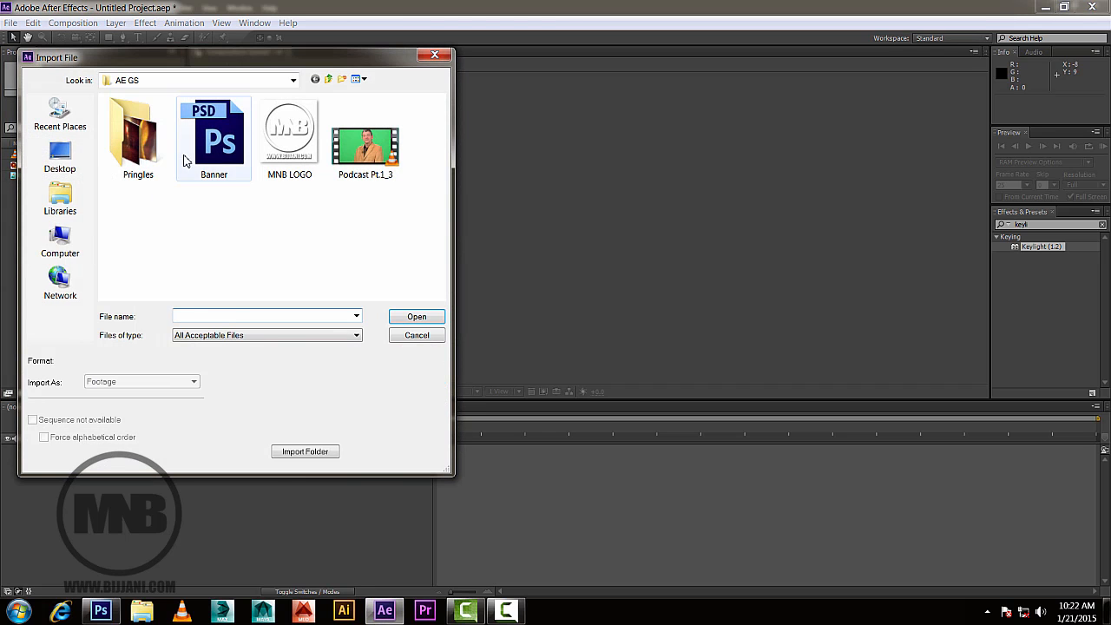
left_click(205, 111)
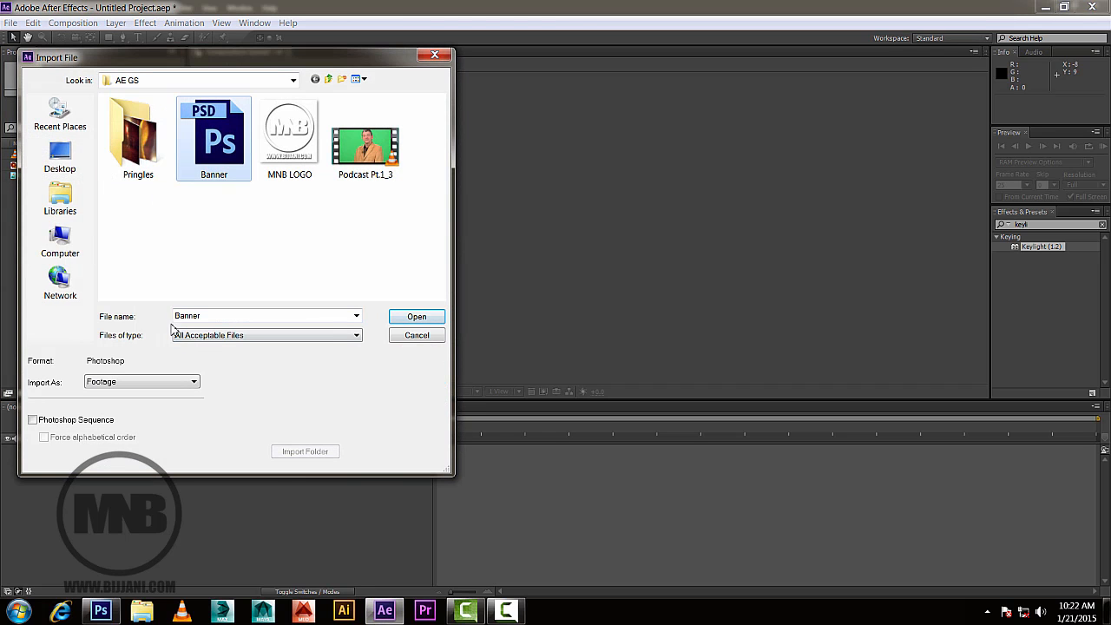
left_click(408, 317)
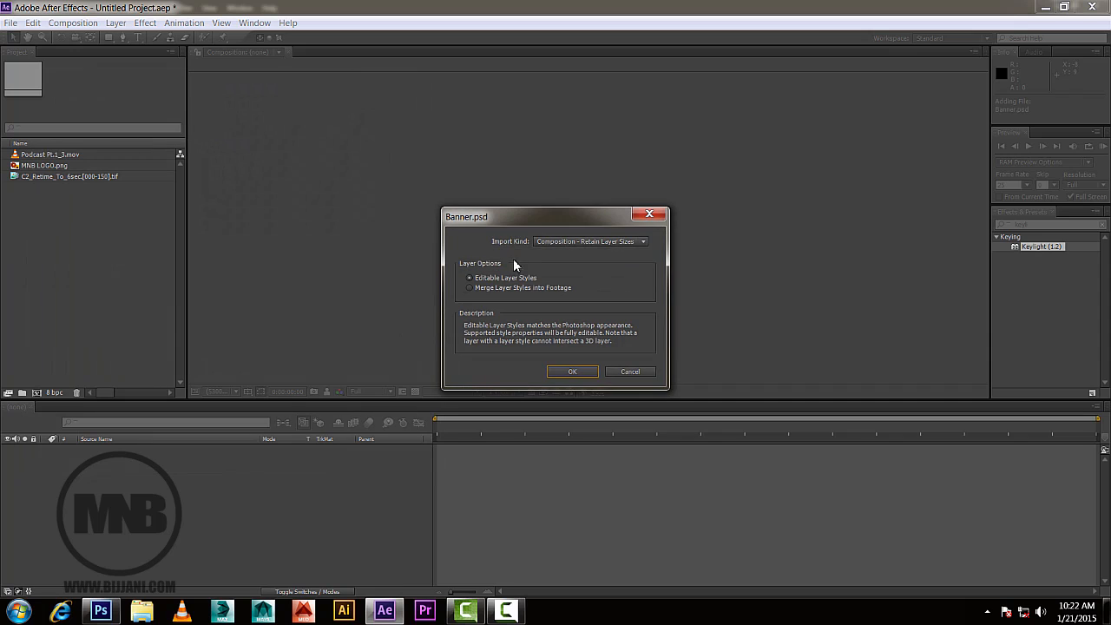
left_click_drag(528, 220, 455, 149)
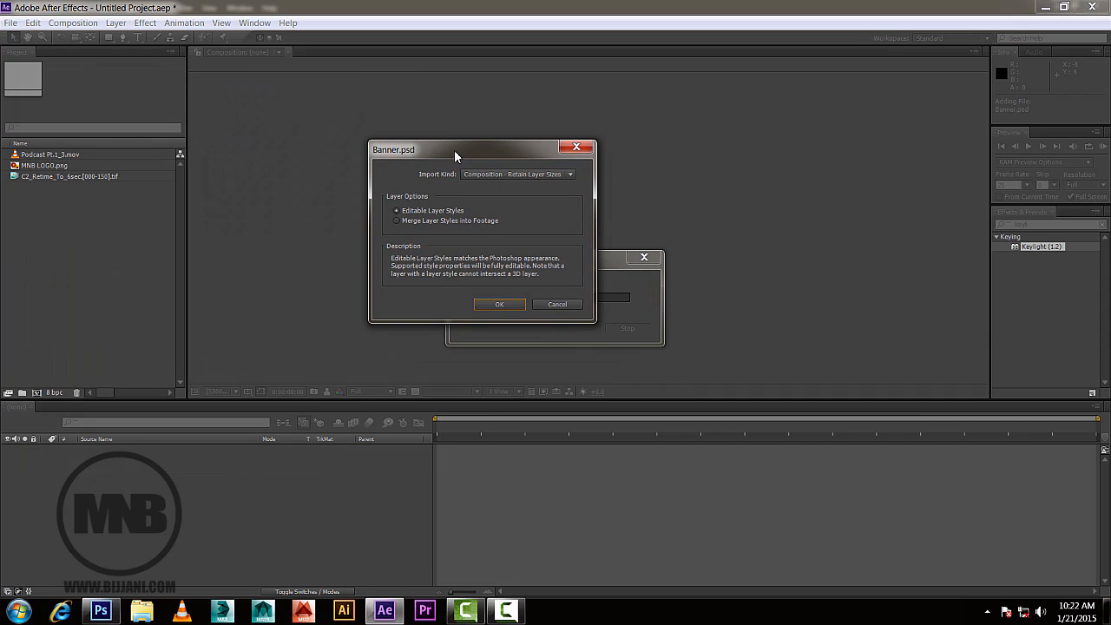
left_click(509, 176)
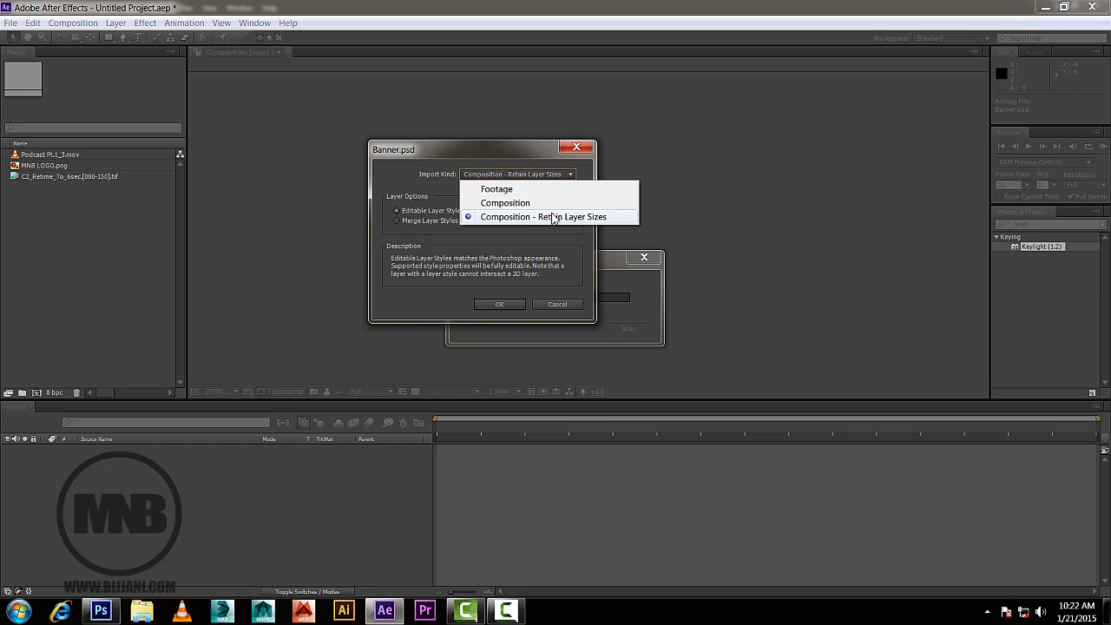
Import Banner.psd as Composition - Retain Layer Sizes with Editable Layer Styles, and check the imported items in the Banner Layers folder.
left_click(100, 611)
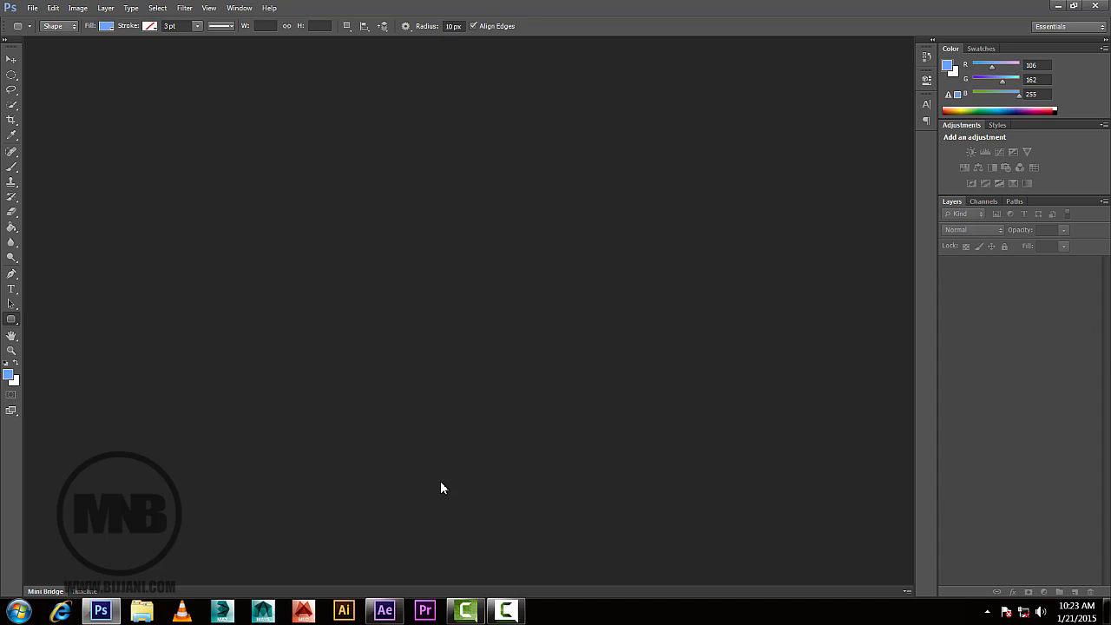
left_click(385, 612)
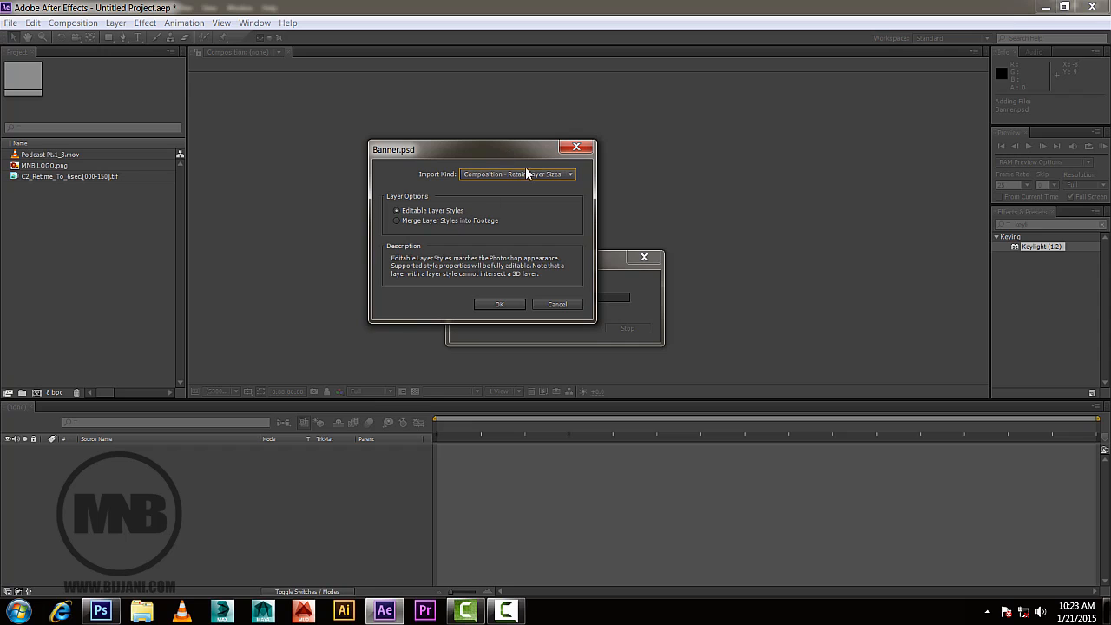
left_click(404, 222)
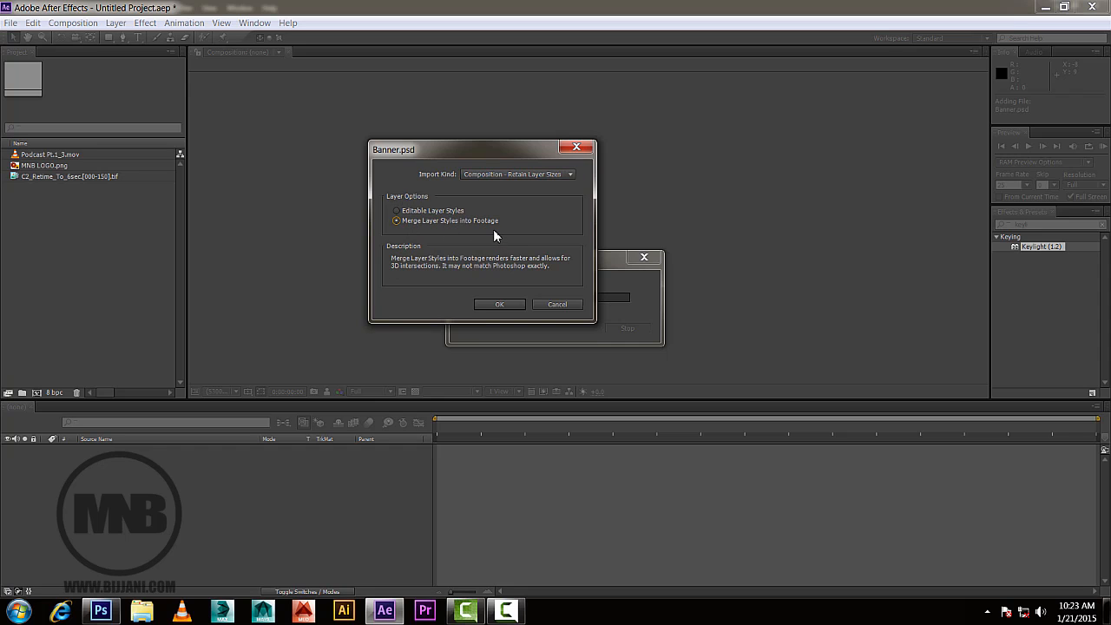
left_click(405, 212)
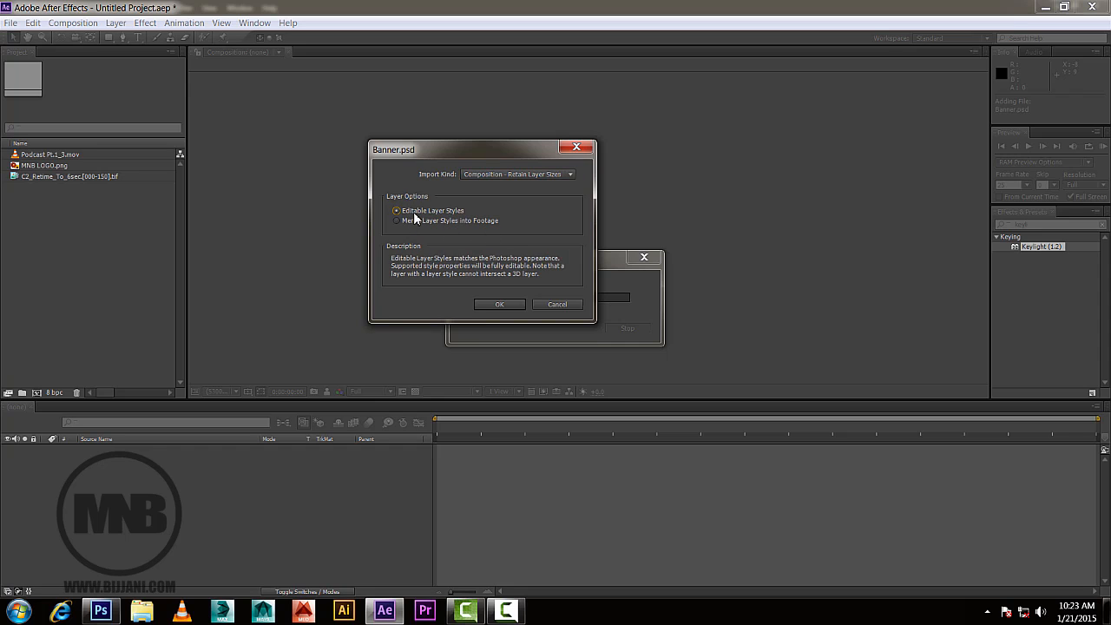
left_click(501, 304)
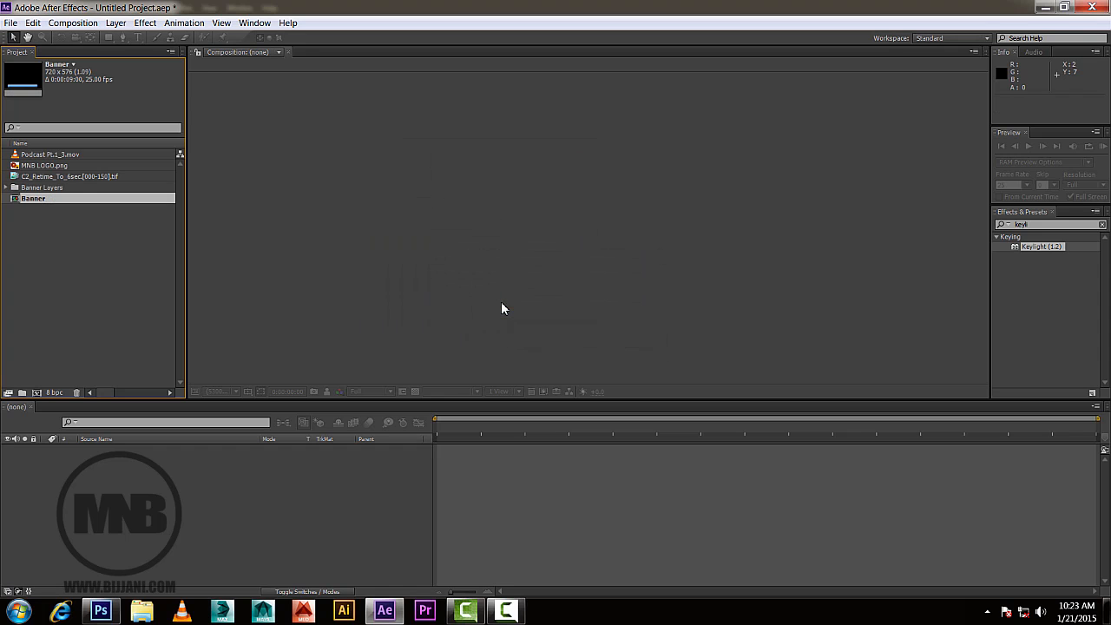
left_click(7, 189)
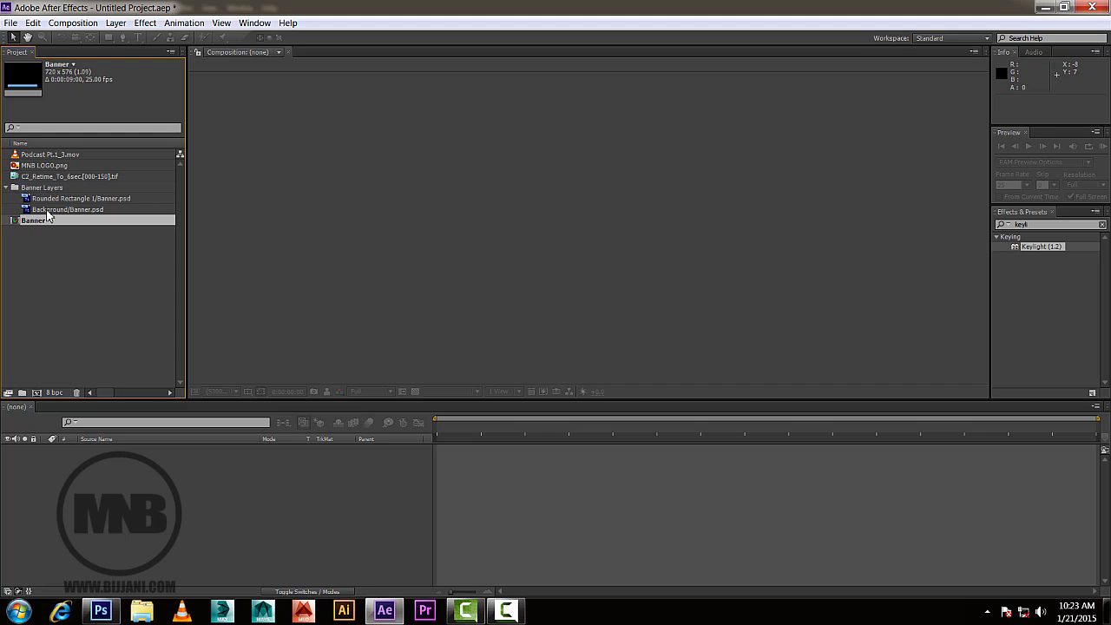
left_click(50, 197)
left_click(52, 210)
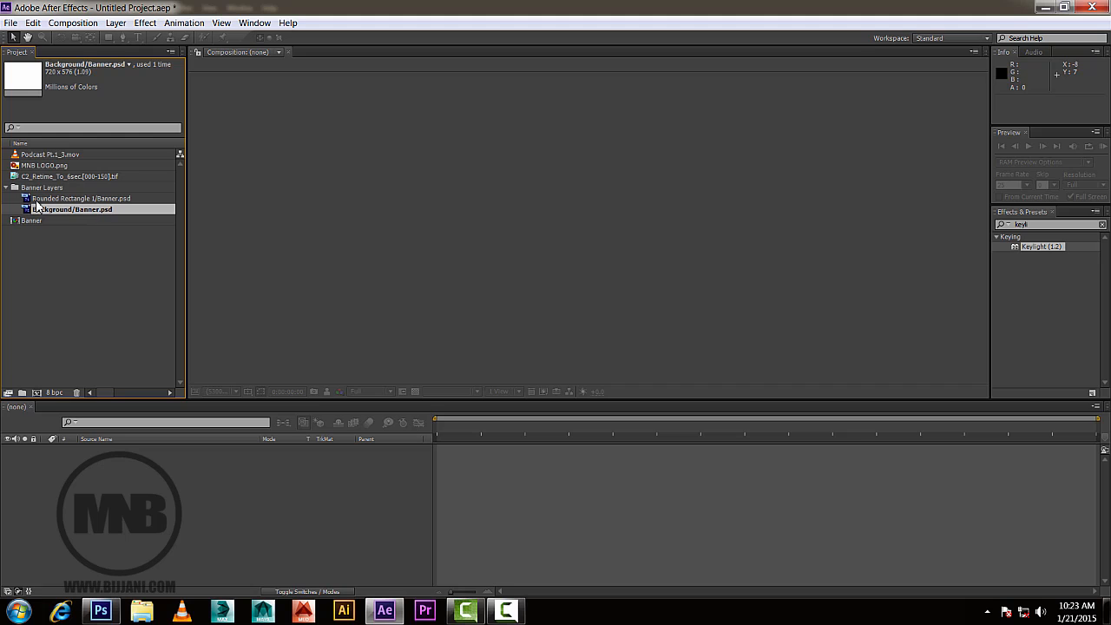
left_click(8, 189)
left_click(30, 198)
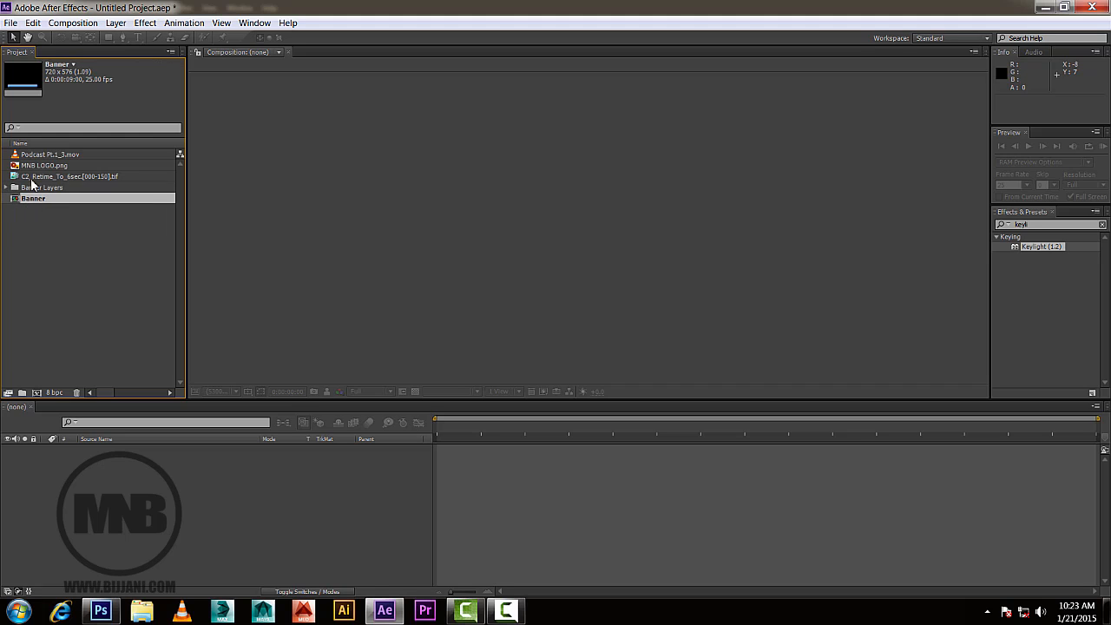
Create a composition from the C2_Retime_To_6sec TIFF sequence and add the Banner composition as a layer below the sequence.
left_click(26, 178)
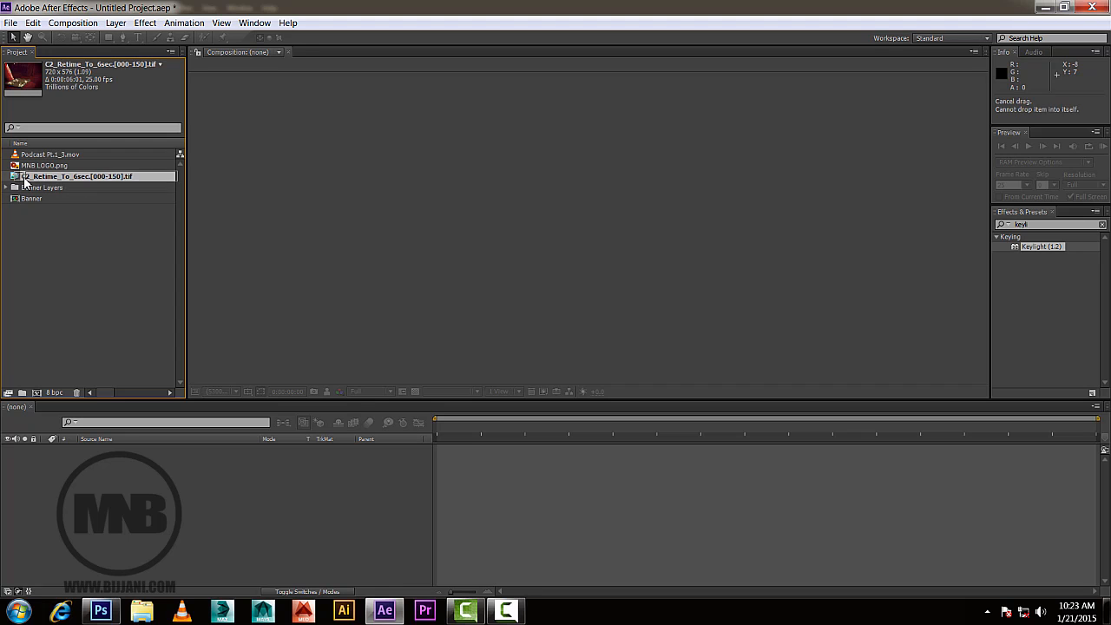
left_click_drag(15, 180, 69, 473)
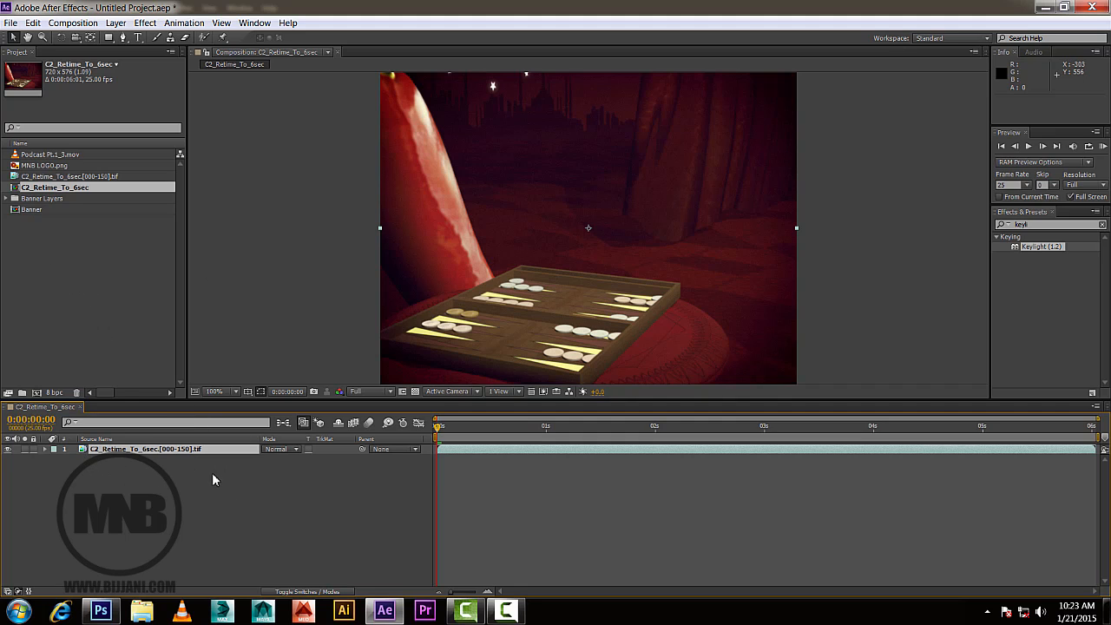
left_click(28, 211)
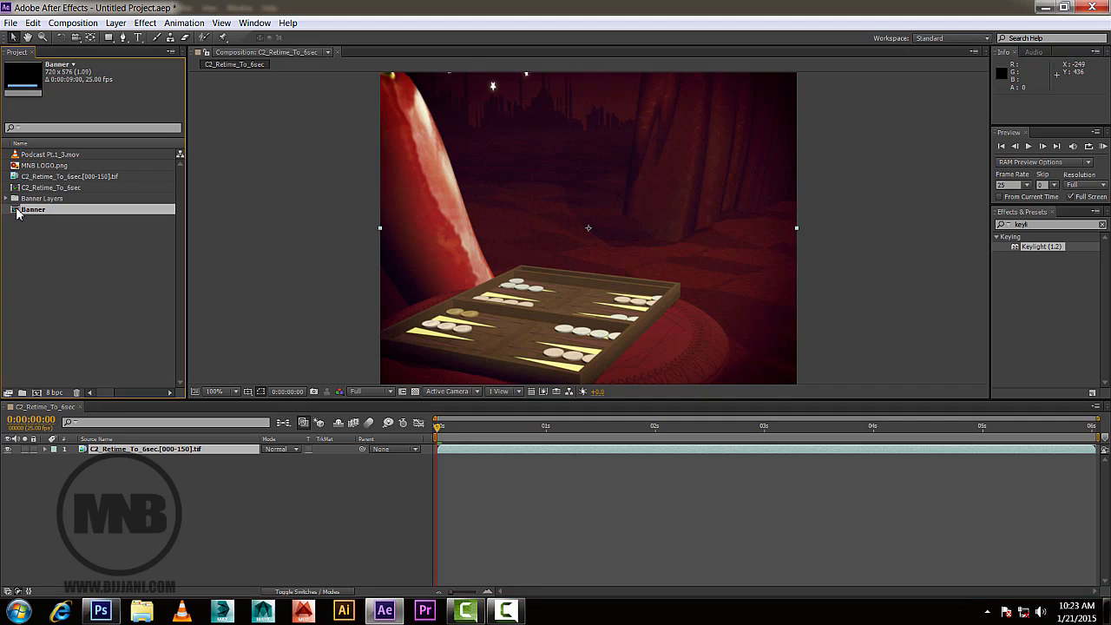
left_click_drag(17, 213, 70, 480)
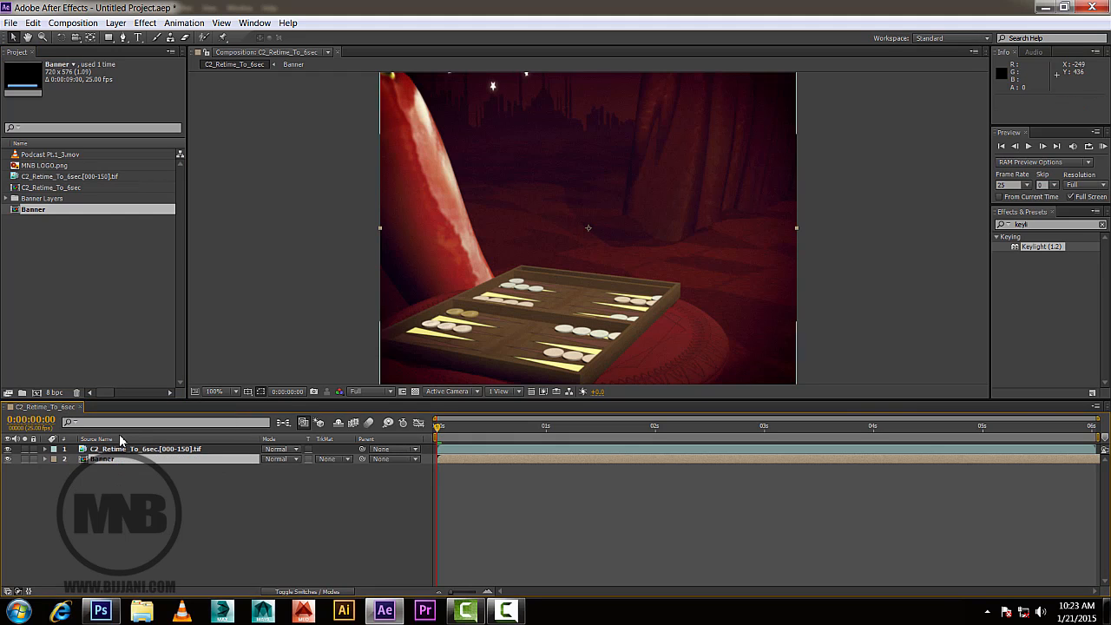
Open the nested Banner composition, examine its Rounded Rectangle 1 and Background layers, compare it with the main composition, and close it.
double_click(86, 463)
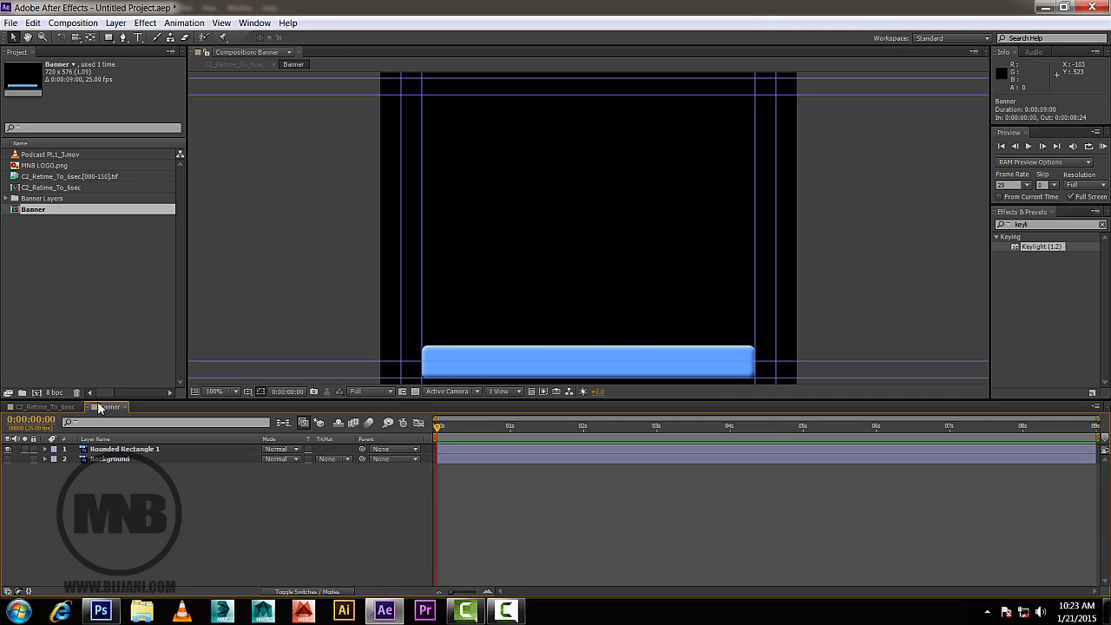
left_click(91, 449)
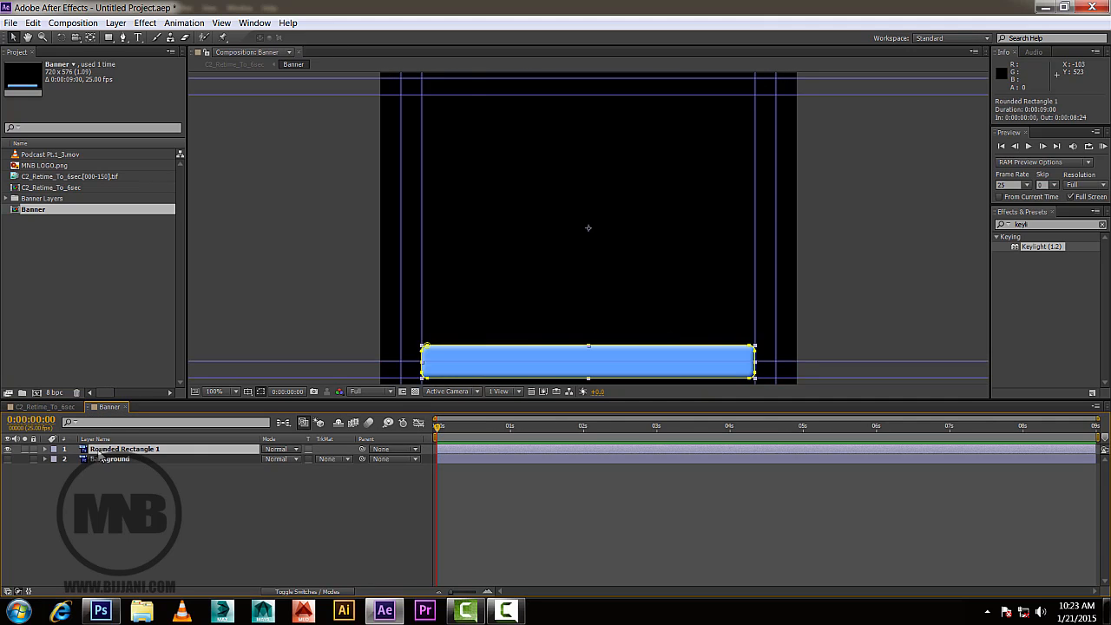
left_click(101, 459)
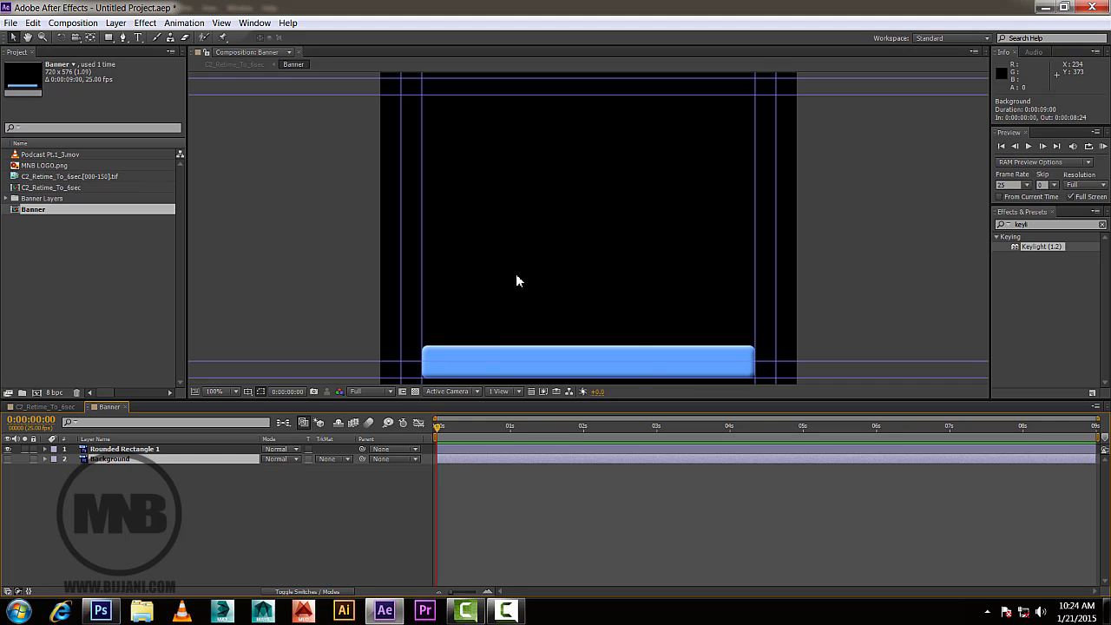
left_click(69, 408)
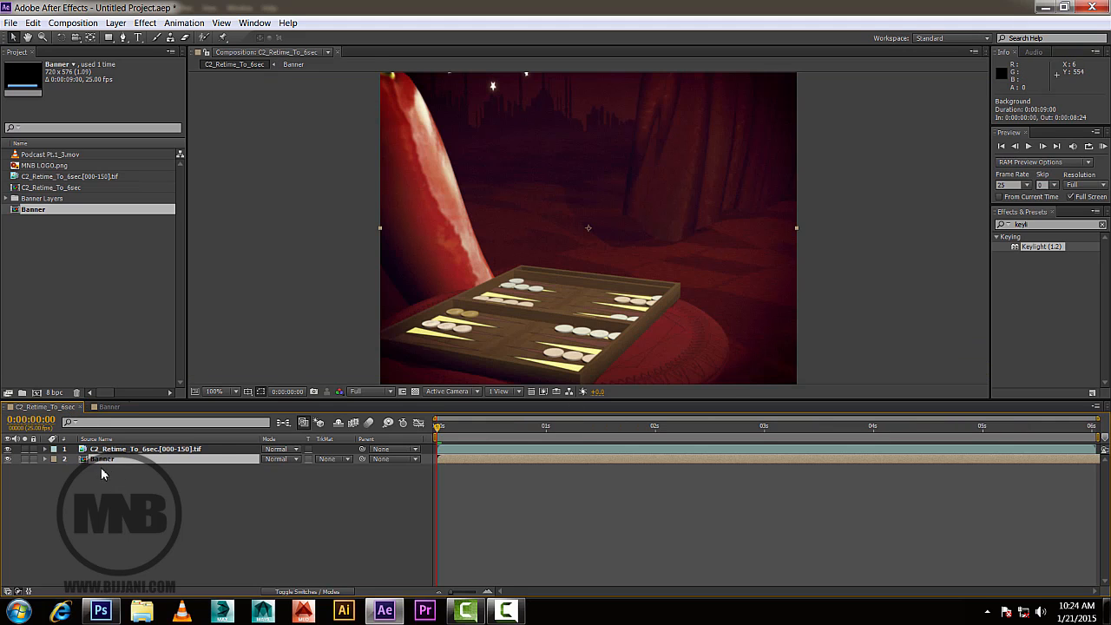
left_click(109, 407)
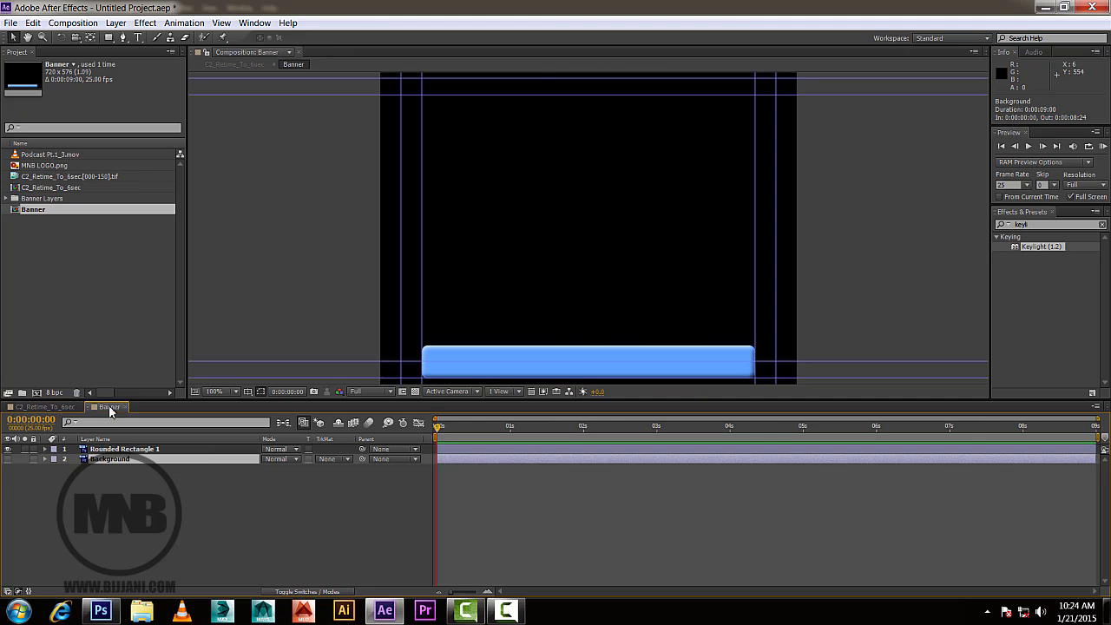
left_click(125, 408)
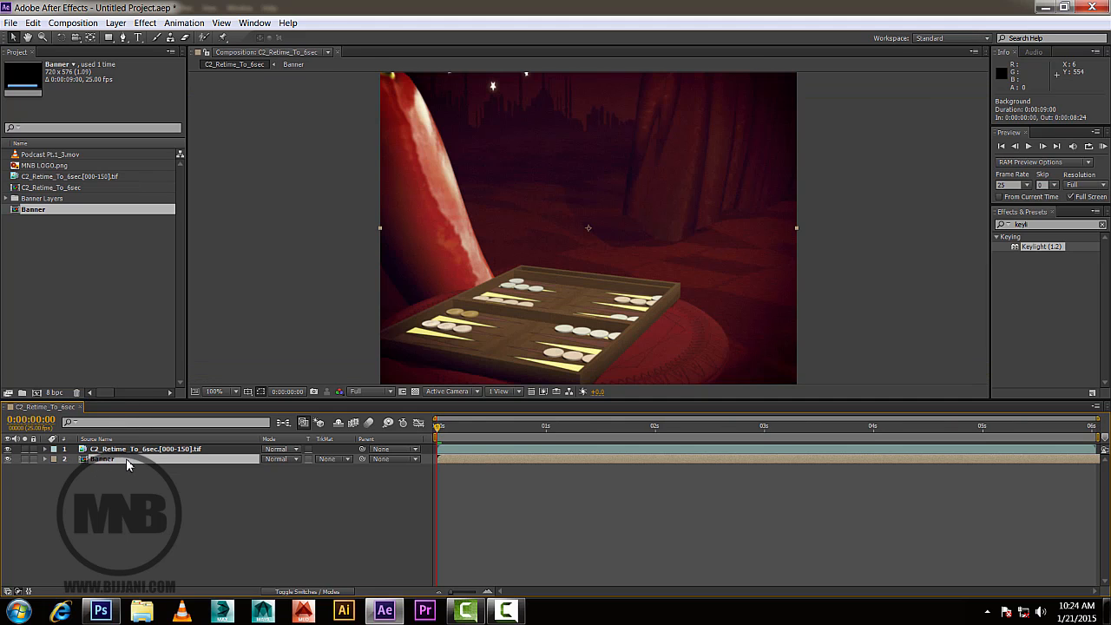
Move the Banner layer above the TIFF sequence layer and set the viewer magnification to Fit up to 100%.
left_click_drag(98, 467, 100, 445)
left_click_drag(930, 281, 928, 259)
scroll(926, 258, "down", 1)
left_click_drag(792, 276, 793, 296)
scroll(794, 296, "up", 1)
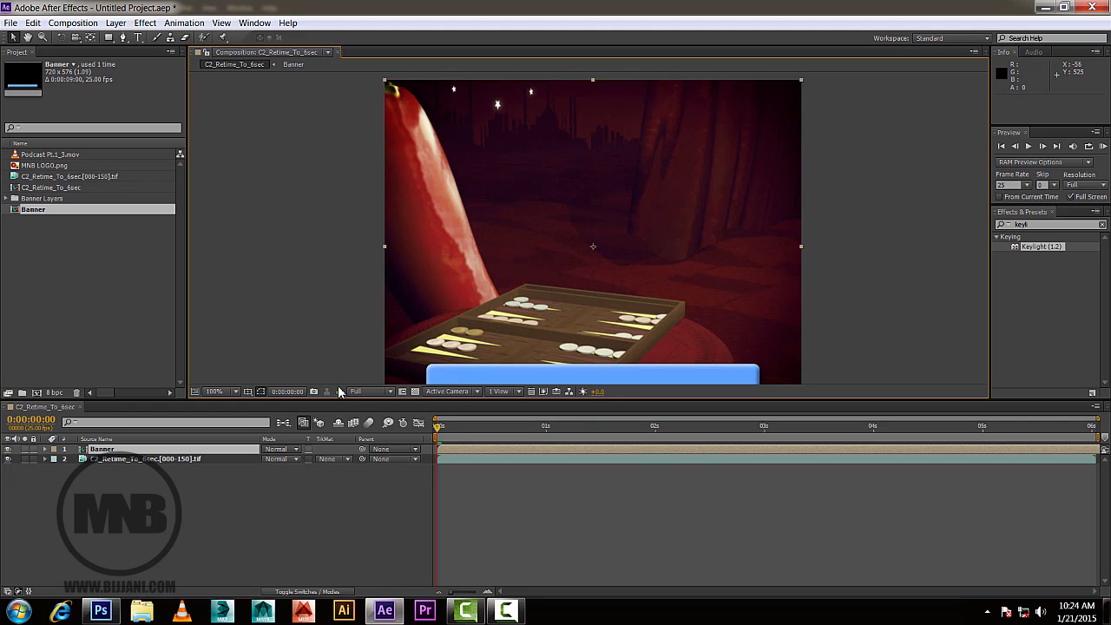
left_click(235, 390)
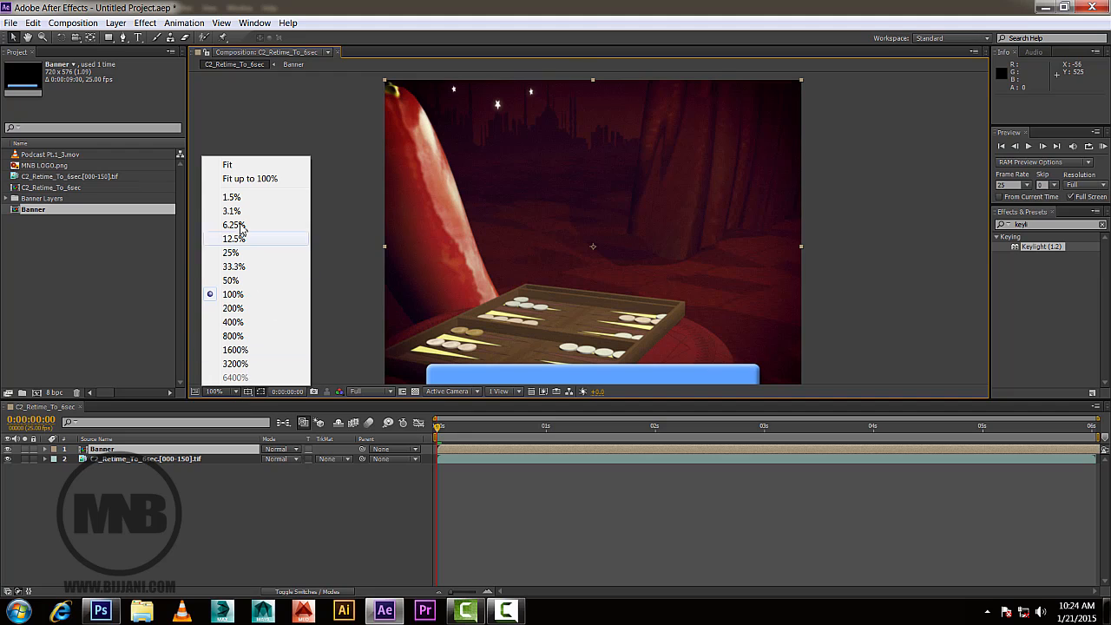
left_click(232, 176)
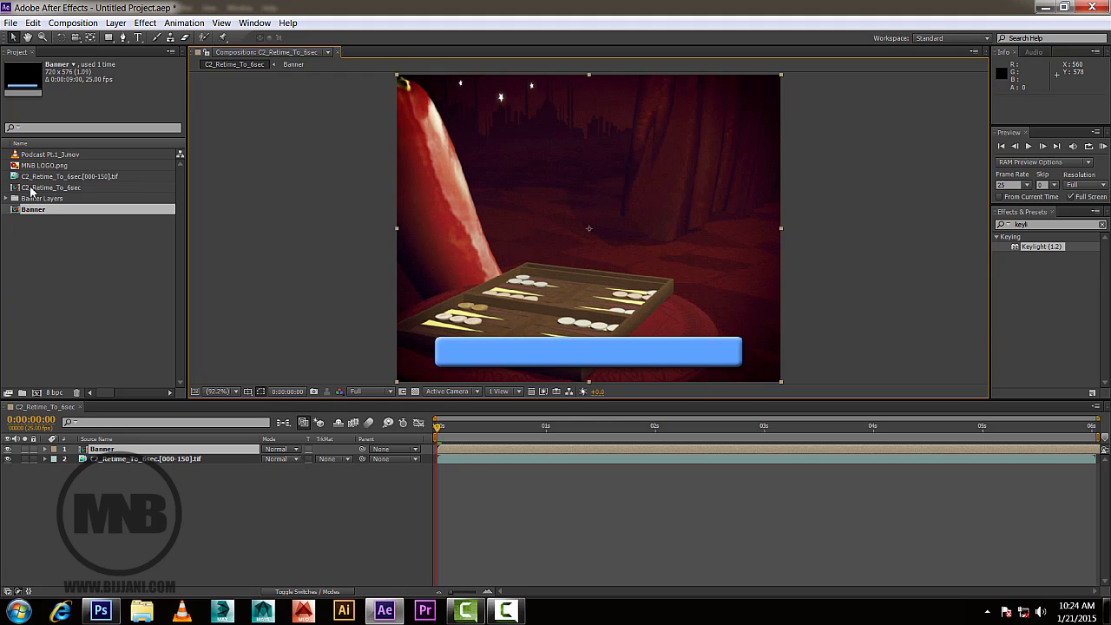
Add Podcast Pt.1_3.mov above the Banner layer, and place MNB LOGO.png above it as the topmost layer.
left_click(37, 156)
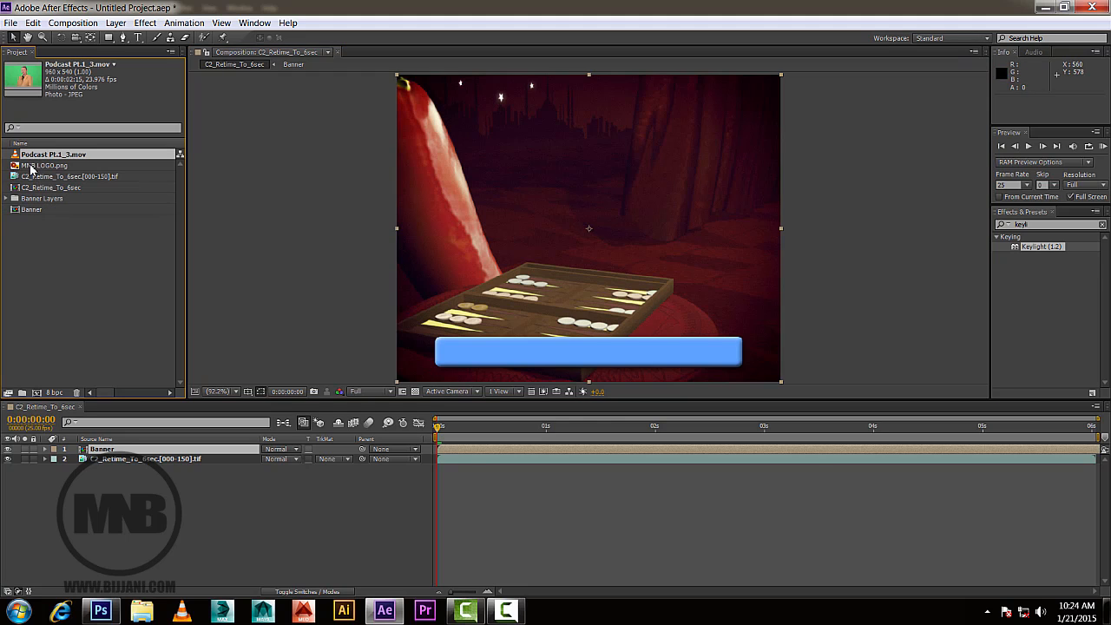
left_click_drag(36, 161, 98, 449)
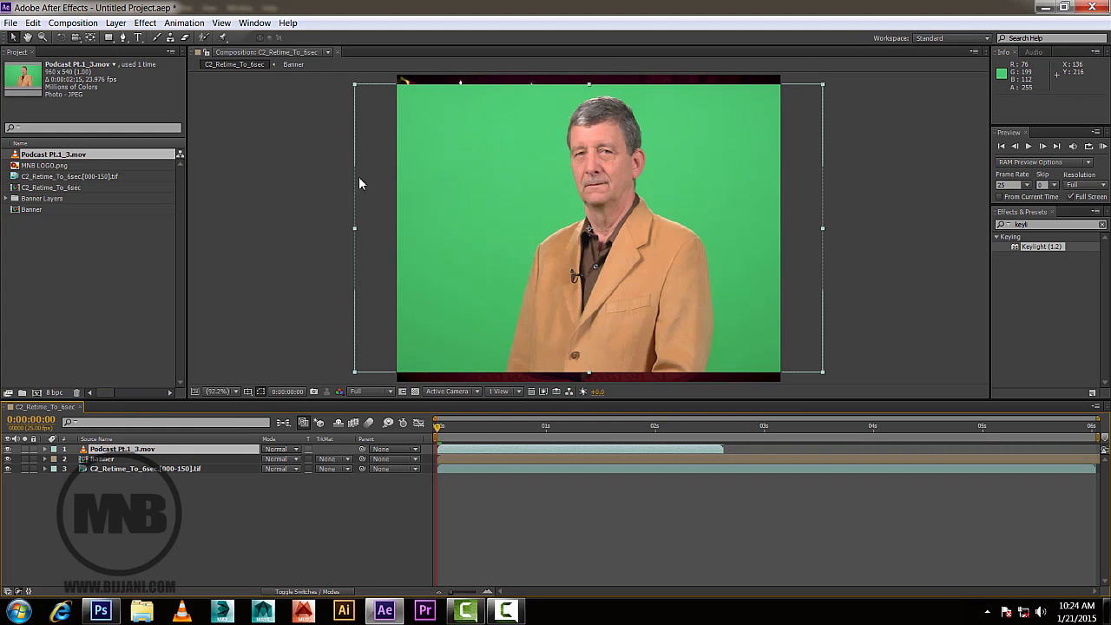
left_click(33, 168)
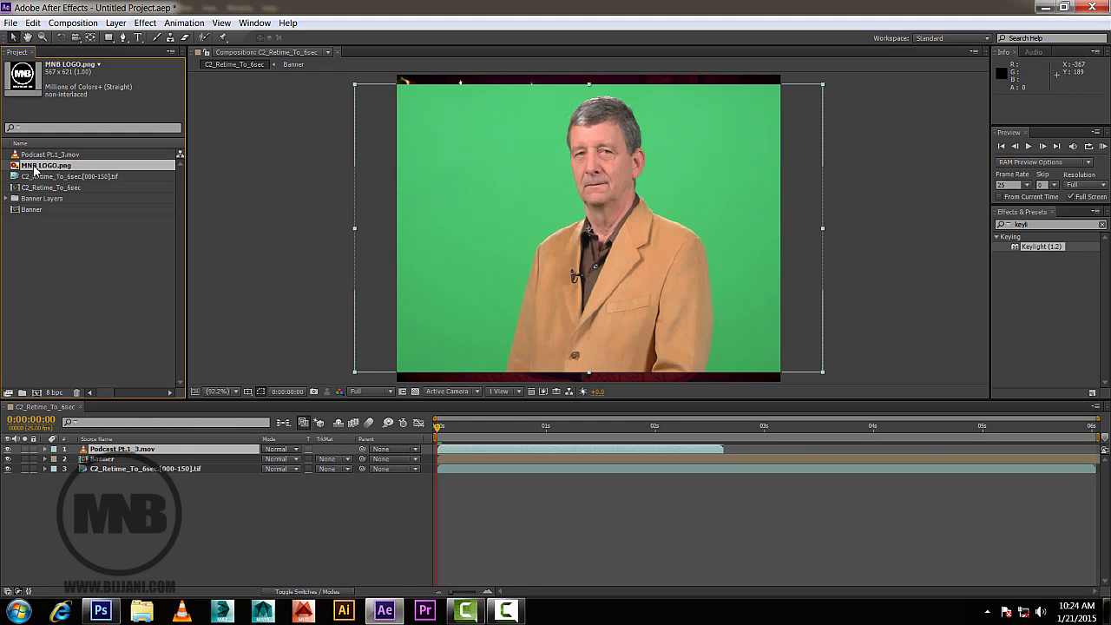
left_click_drag(34, 169, 99, 455)
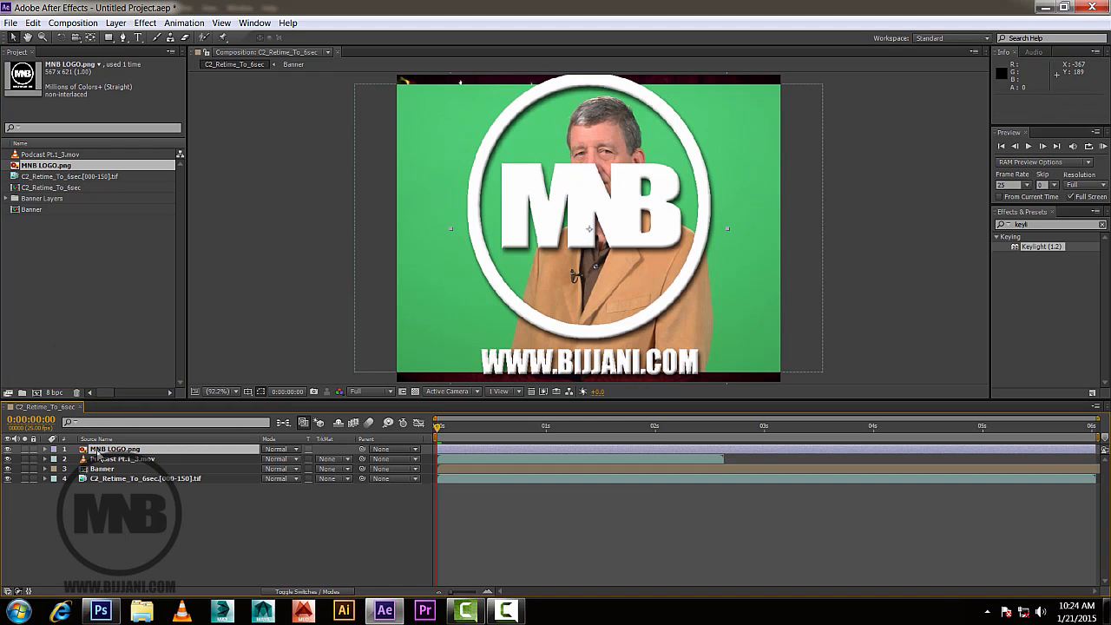
Create a text layer containing the person's full name and place it near the lower left of the frame, at about 162, 503.
right_click(119, 527)
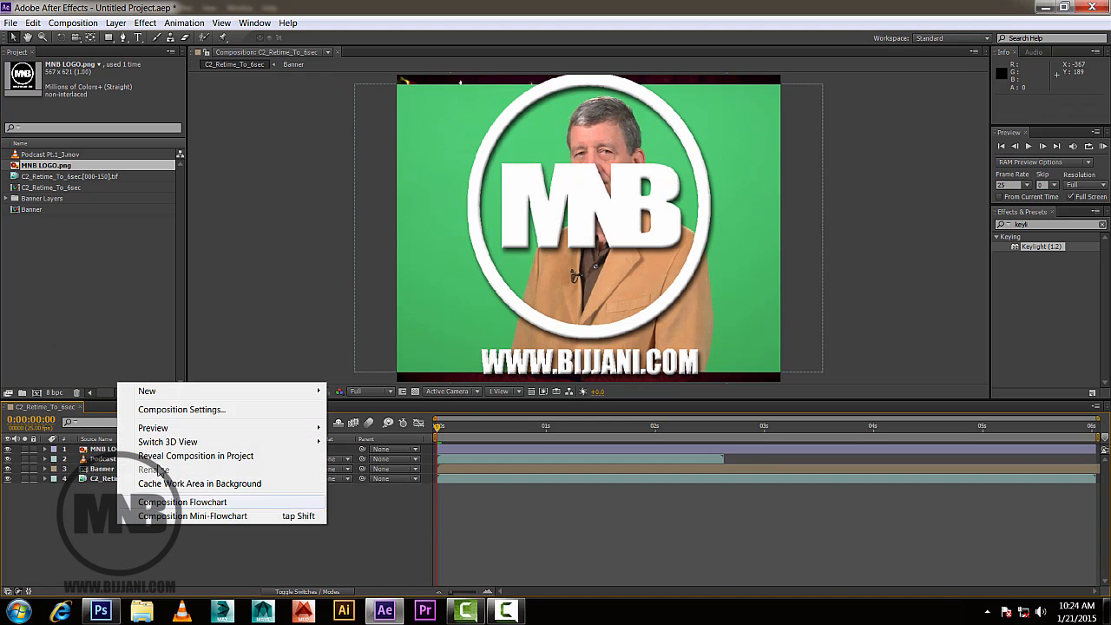
mouse_move(295, 398)
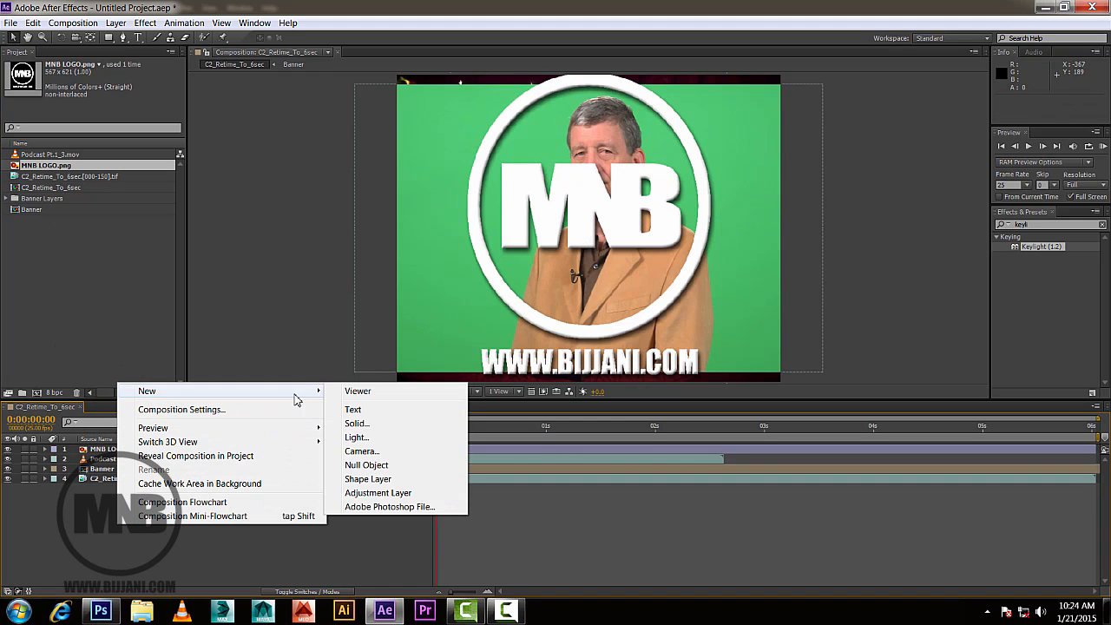
left_click(362, 415)
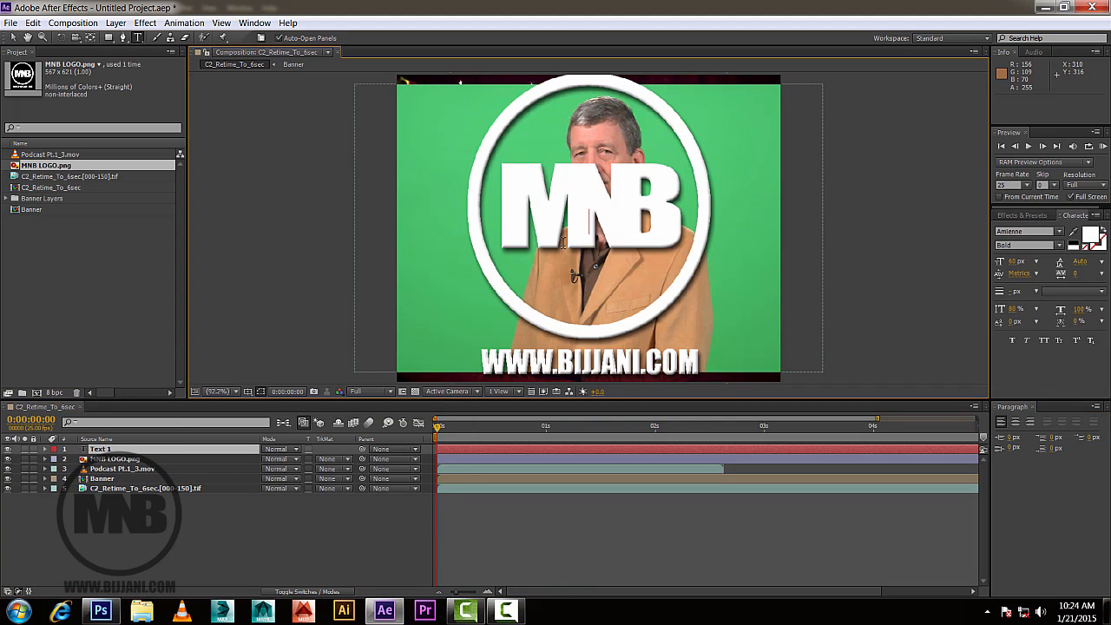
type("MuhamMNBijjani")
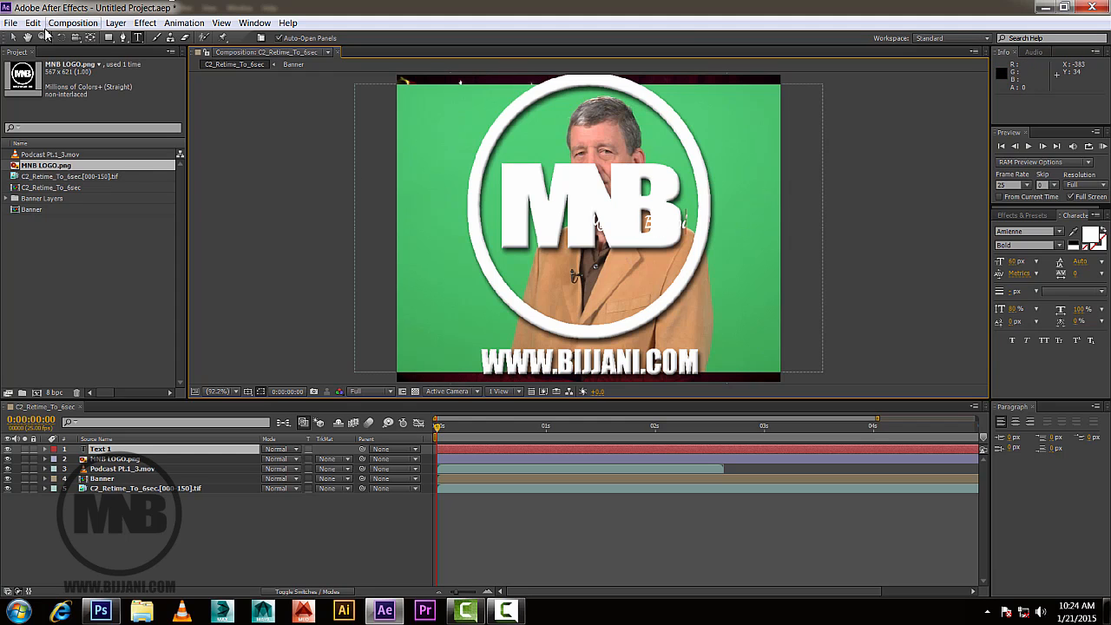
left_click(13, 37)
left_click_drag(630, 229, 525, 339)
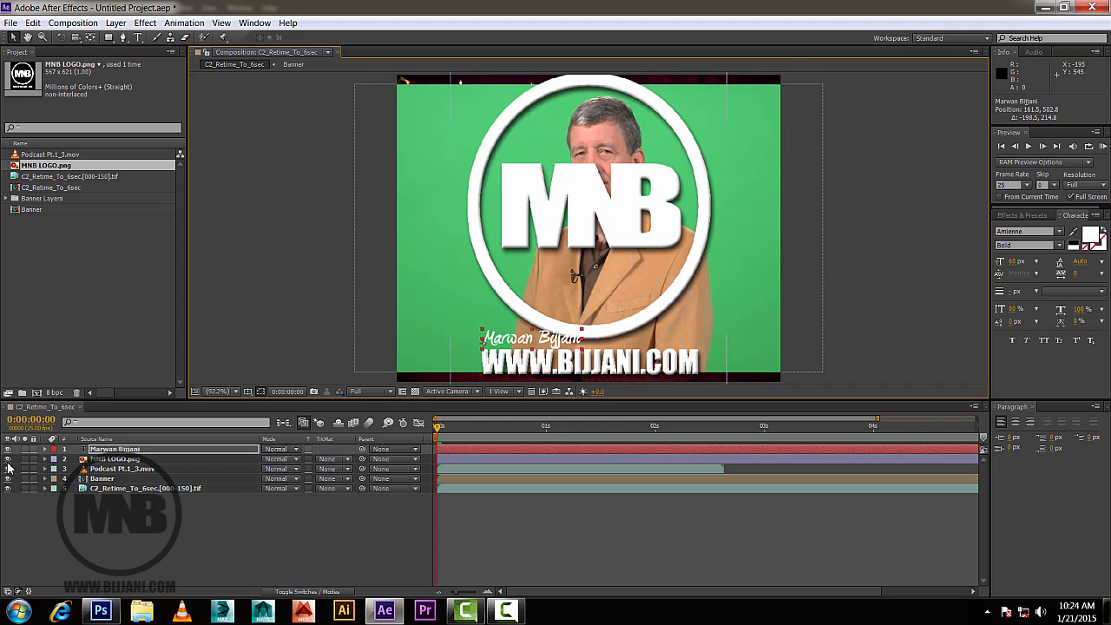
Hide the MNB LOGO.png and Podcast Pt.1_3.mov layers and move the name text onto the blue banner, at about 168, 528.
left_click(8, 458)
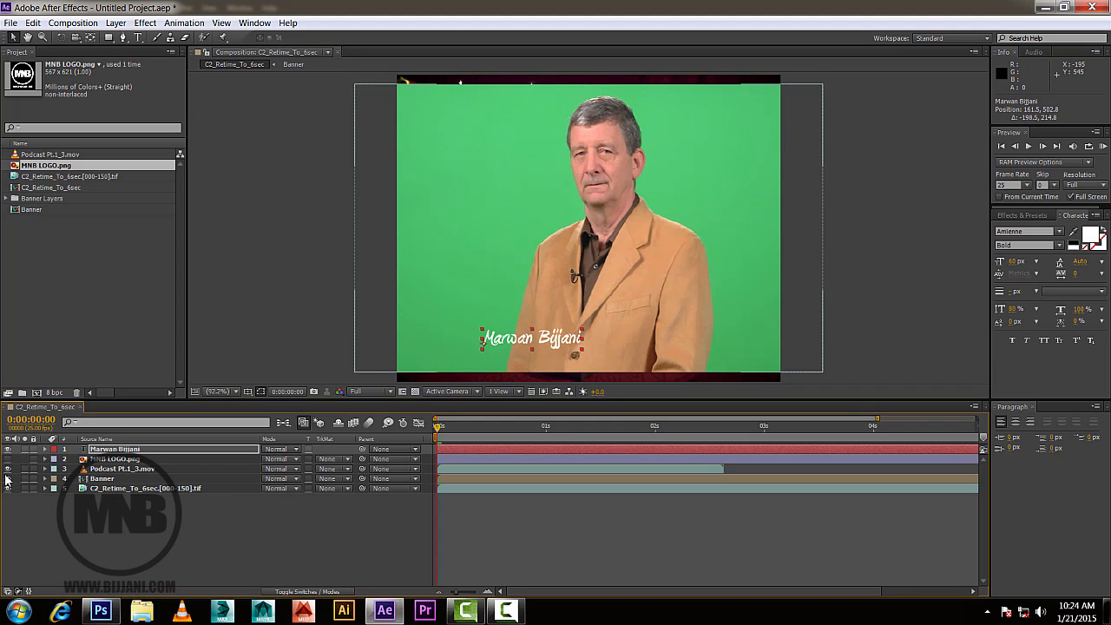
left_click(8, 469)
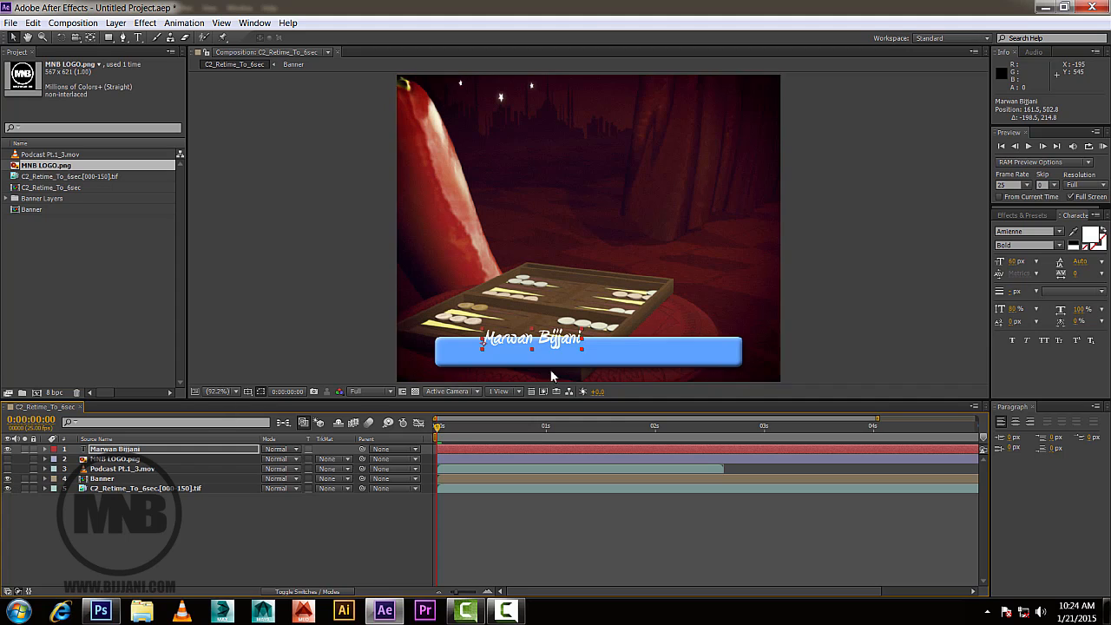
left_click_drag(531, 342, 534, 354)
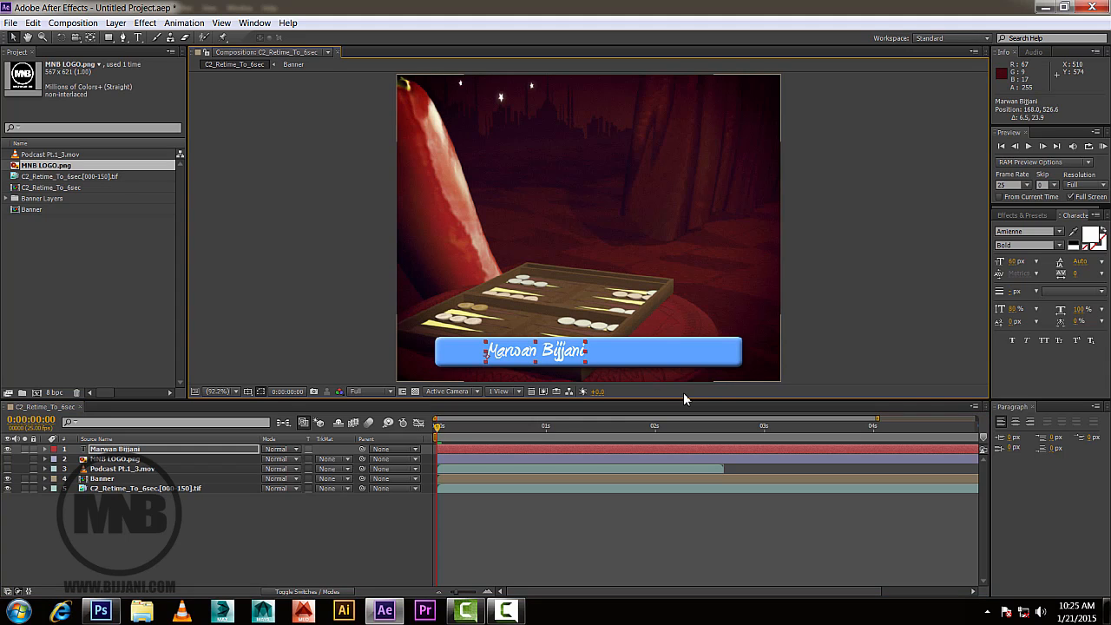
key("Down")
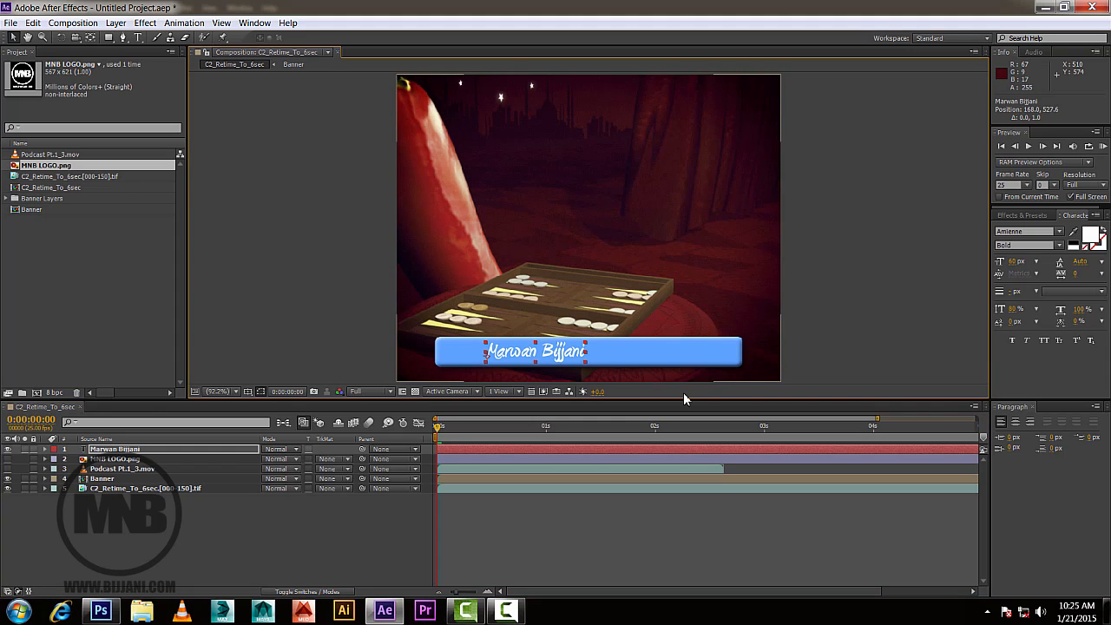
Show the MNB LOGO.png layer, shrink it to fit the blue banner and place it before the name, at about 117, 520.
left_click(8, 458)
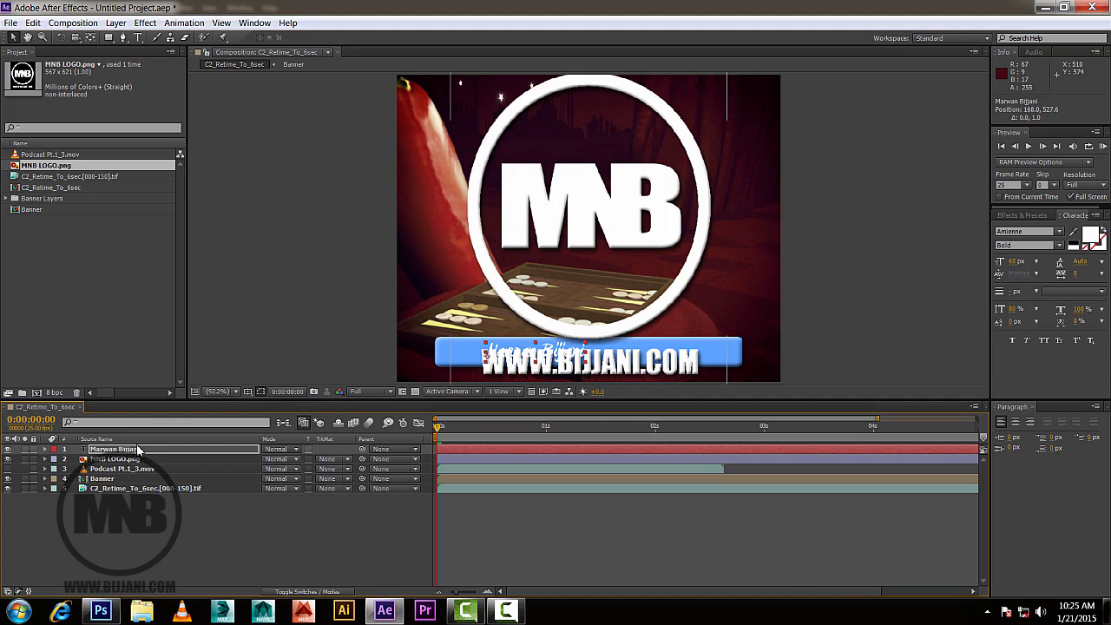
left_click(655, 214)
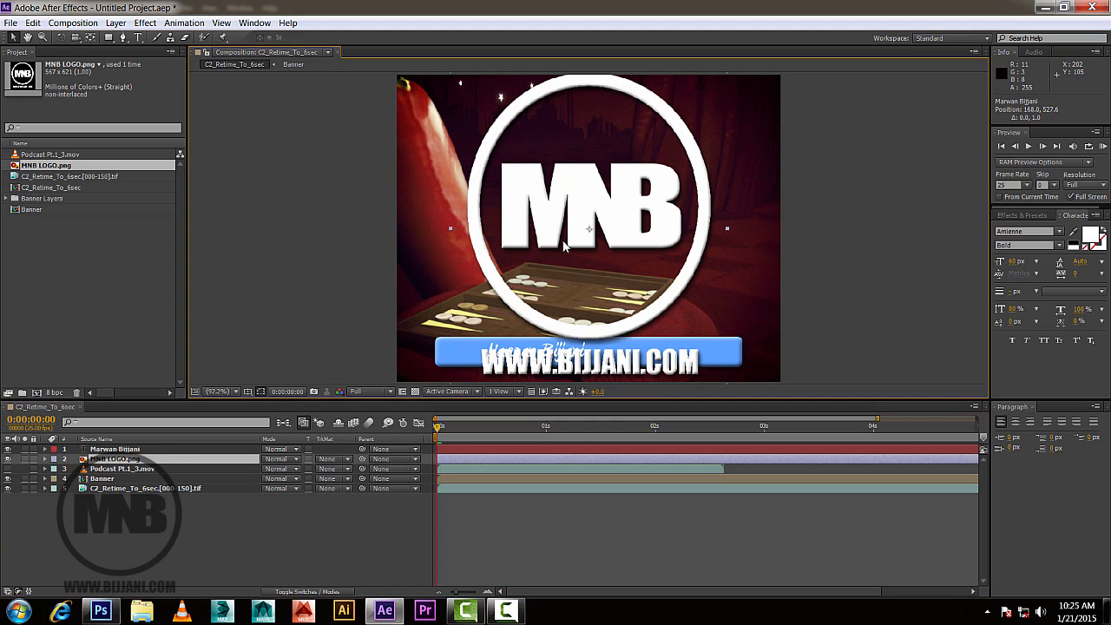
left_click_drag(670, 227, 630, 188)
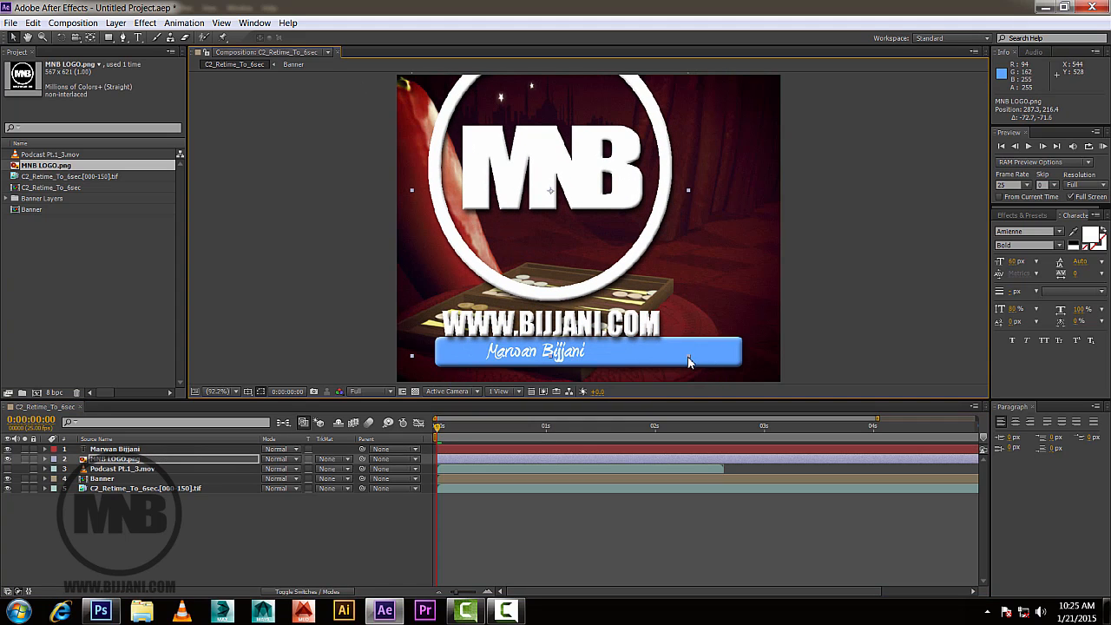
left_click_drag(688, 361, 468, 350)
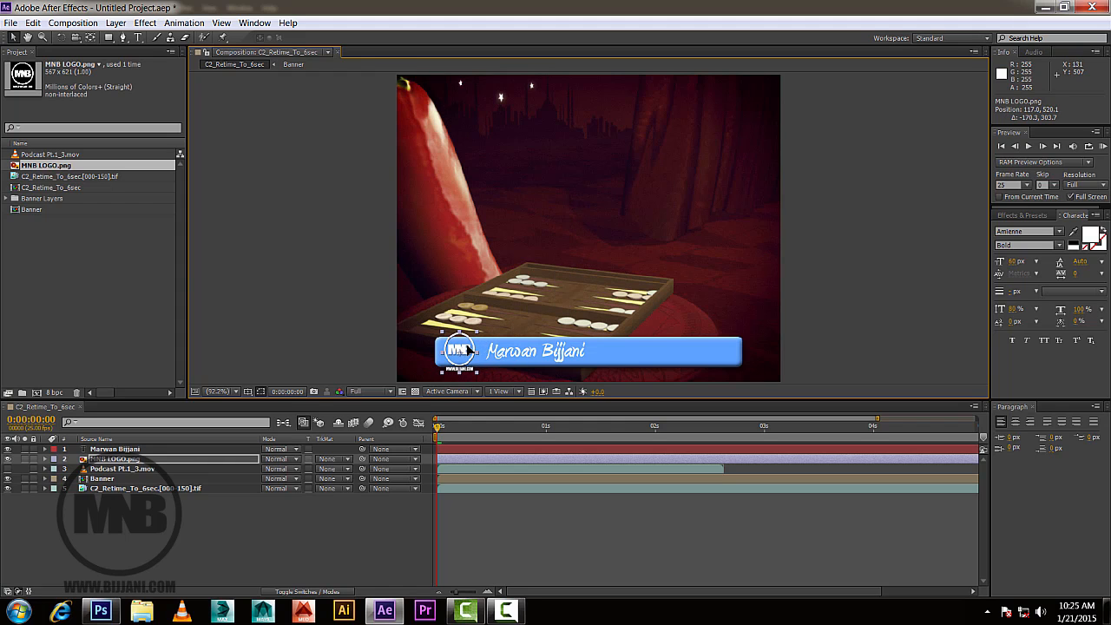
Enlarge the MNB logo slightly and move it so it overlaps the banner's left end, at about 86, 487.
scroll(468, 349, "up", 1)
scroll(474, 343, "up", 2)
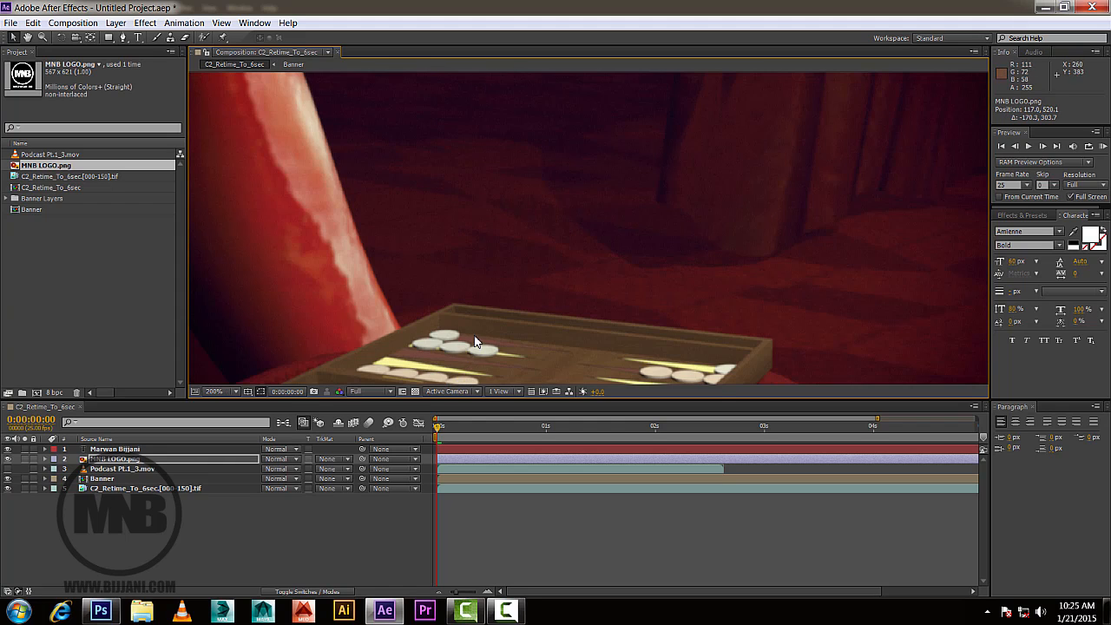
left_click_drag(459, 345, 679, 108)
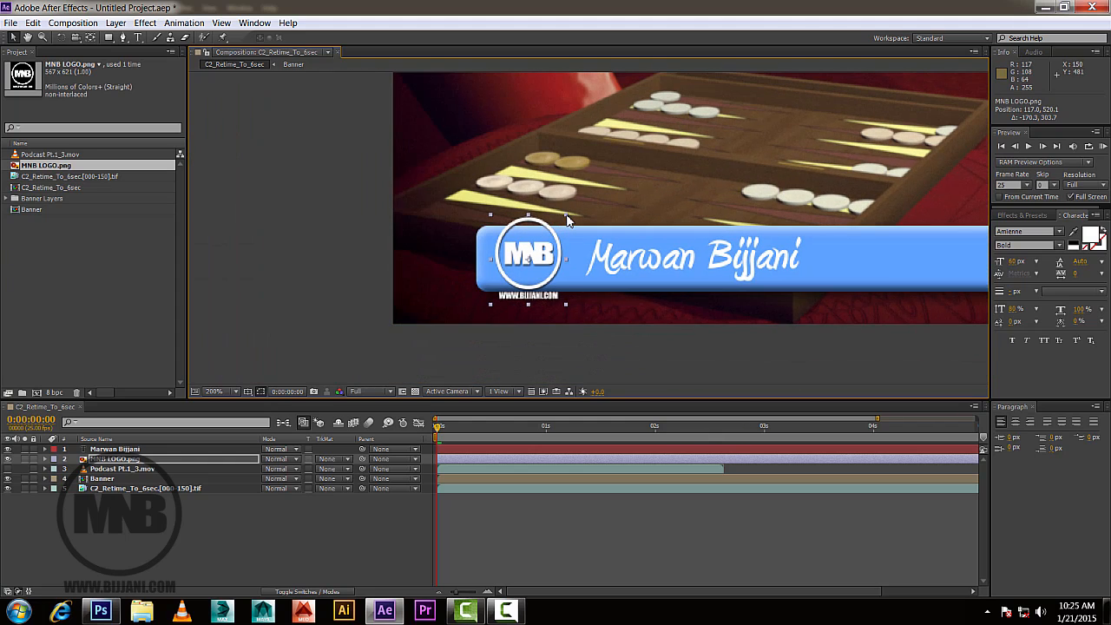
left_click_drag(568, 220, 473, 201)
left_click_drag(530, 257, 505, 216)
left_click(634, 187)
scroll(641, 204, "down", 7)
scroll(648, 223, "up", 5)
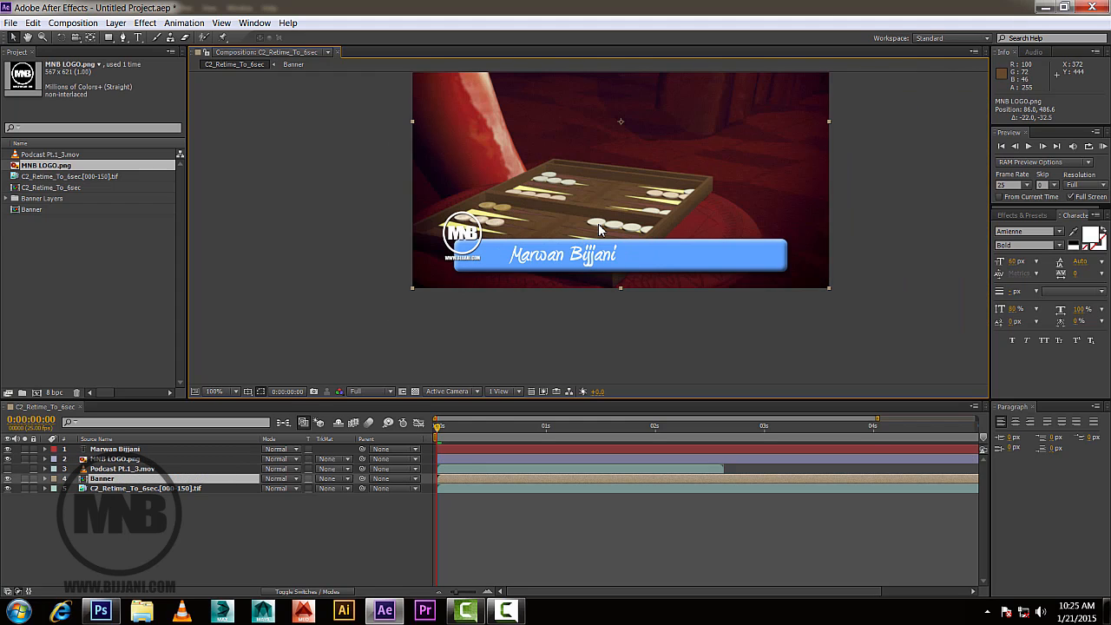
left_click_drag(589, 235, 524, 337)
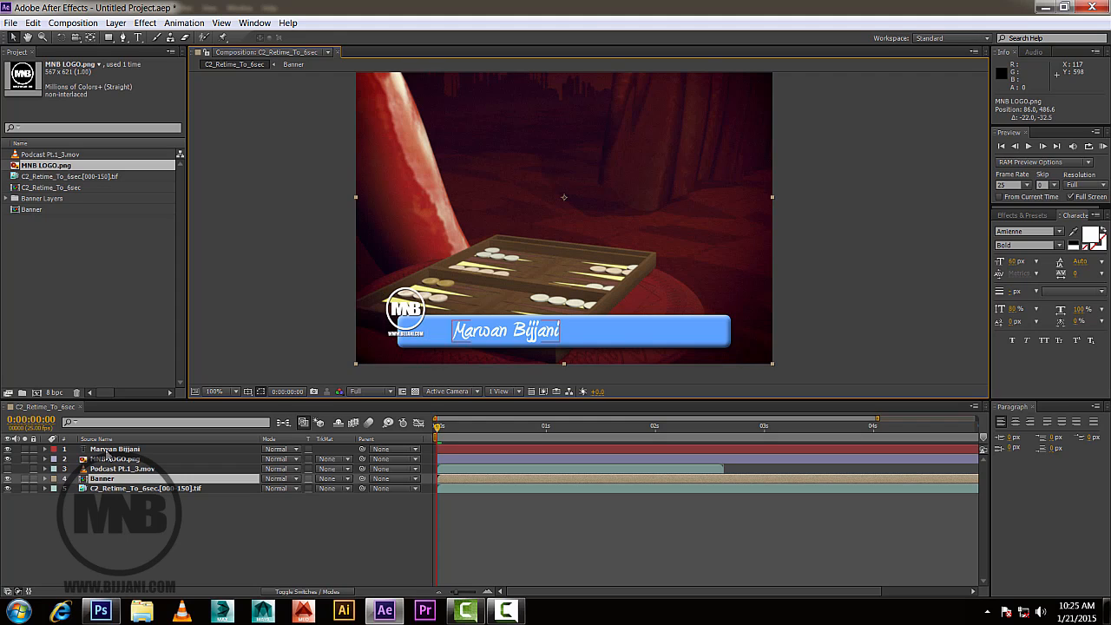
Insert the middle initial with a period between the first and last name in the banner's text layer.
double_click(111, 449)
left_click(515, 330)
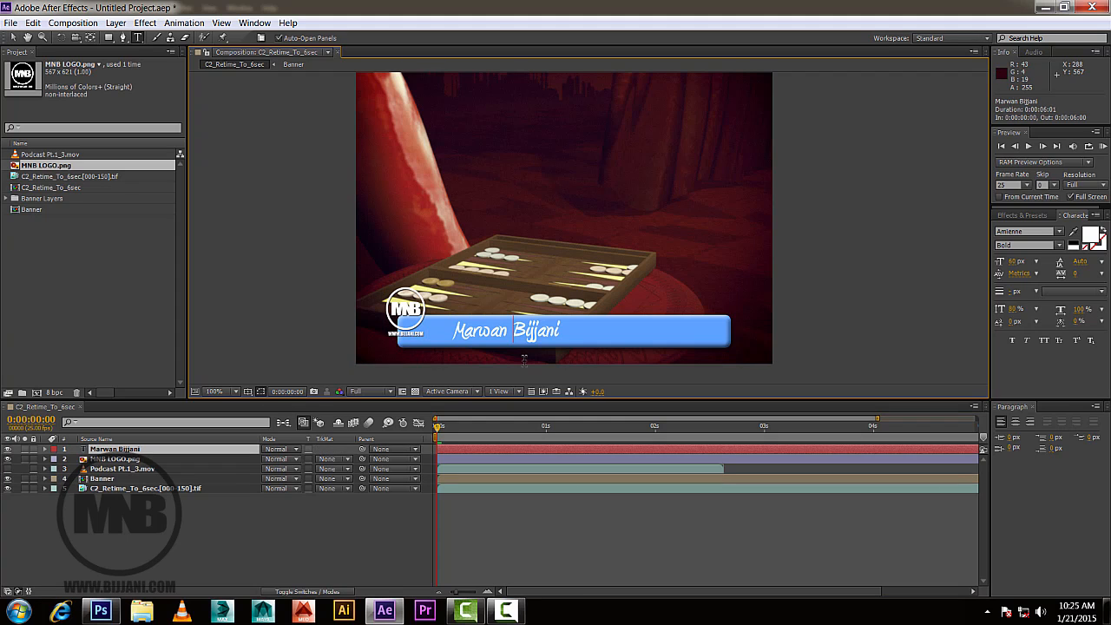
type("N.")
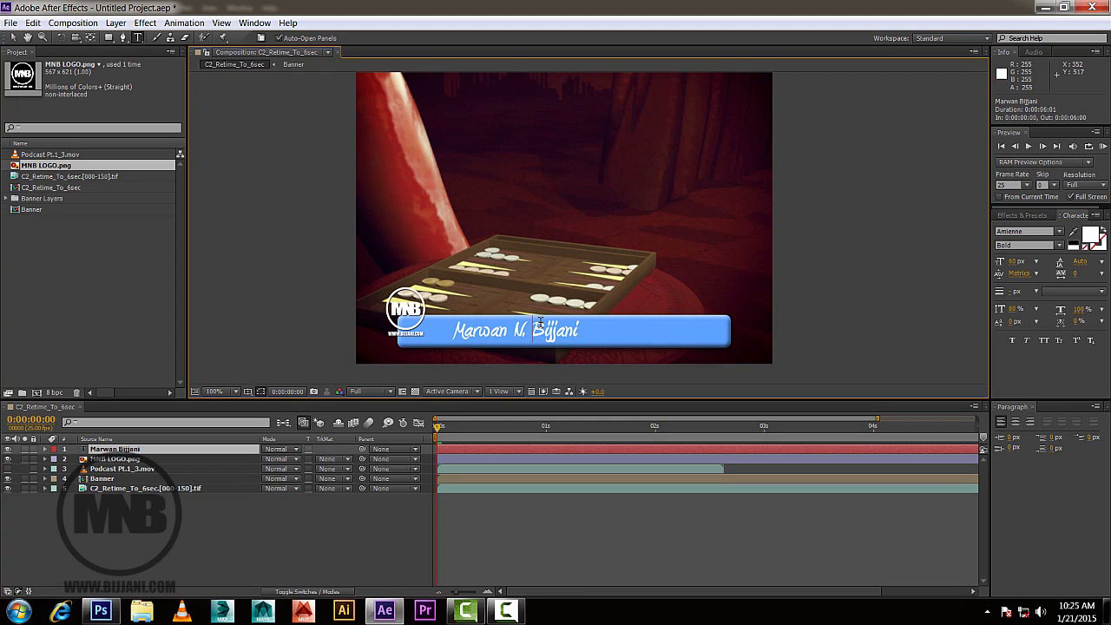
left_click(102, 517)
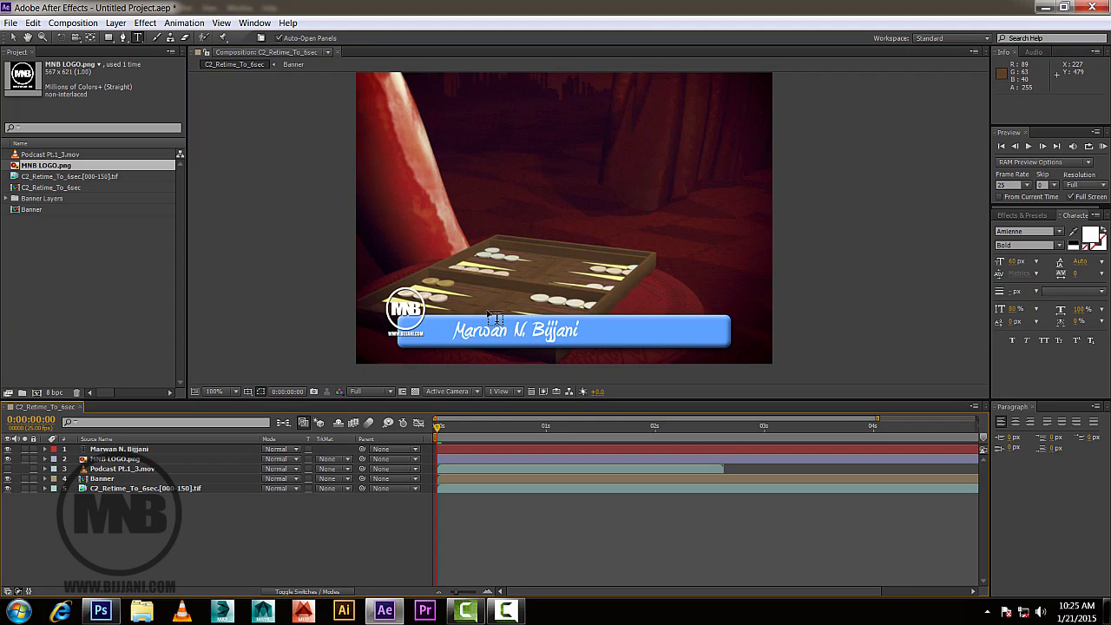
left_click(107, 451)
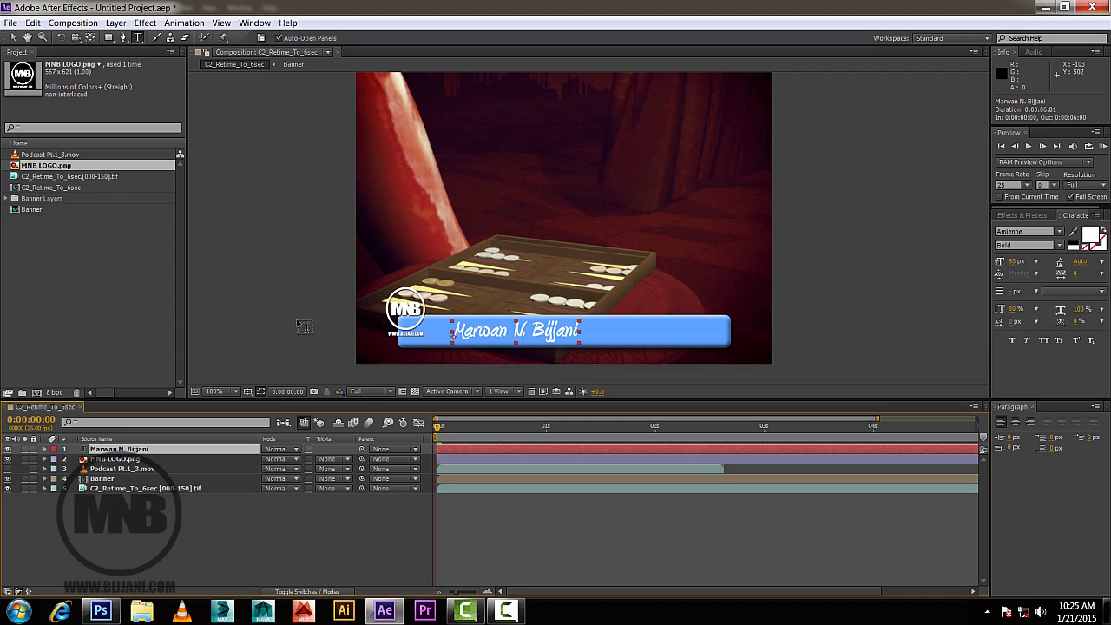
Show the Podcast Pt.1_3.mov layer and move it slightly down in the frame, to about 364, 309.
left_click(121, 470)
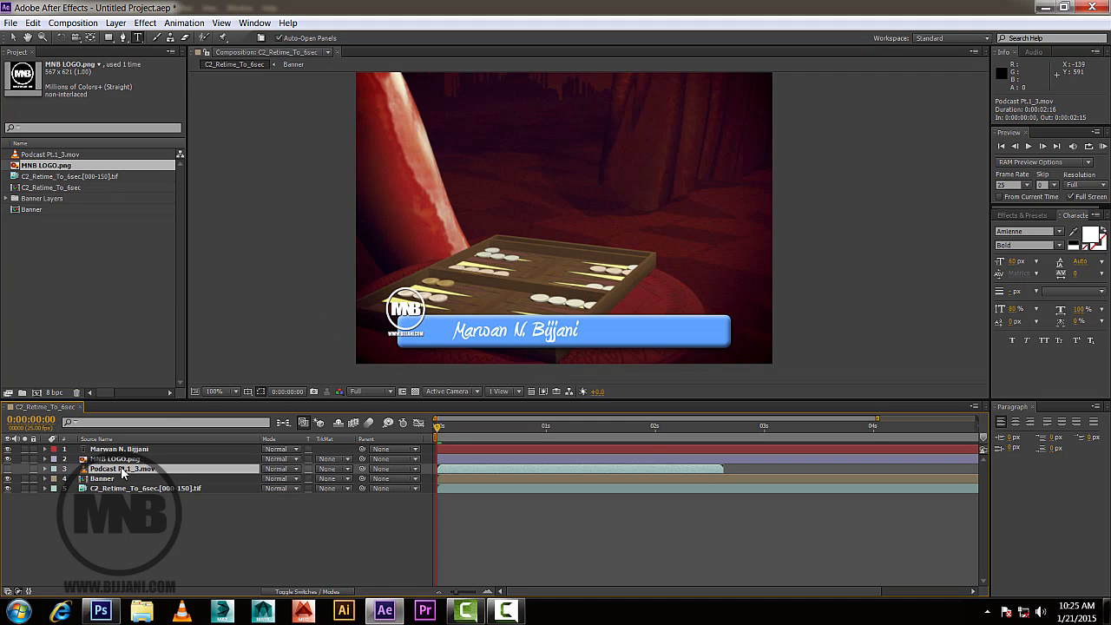
left_click(8, 469)
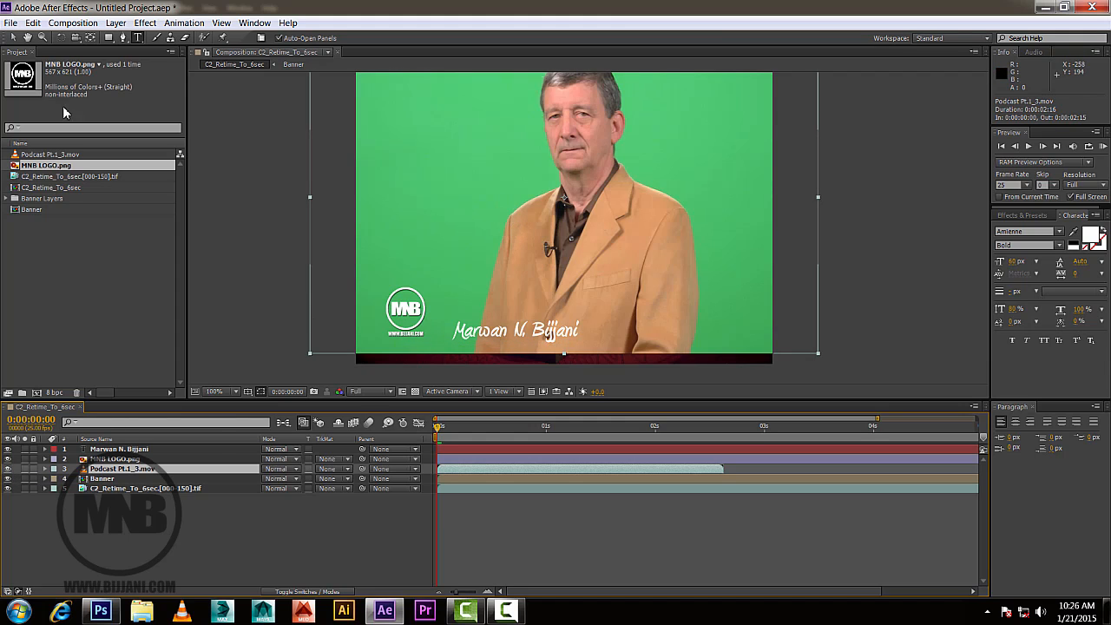
left_click_drag(495, 149, 499, 165)
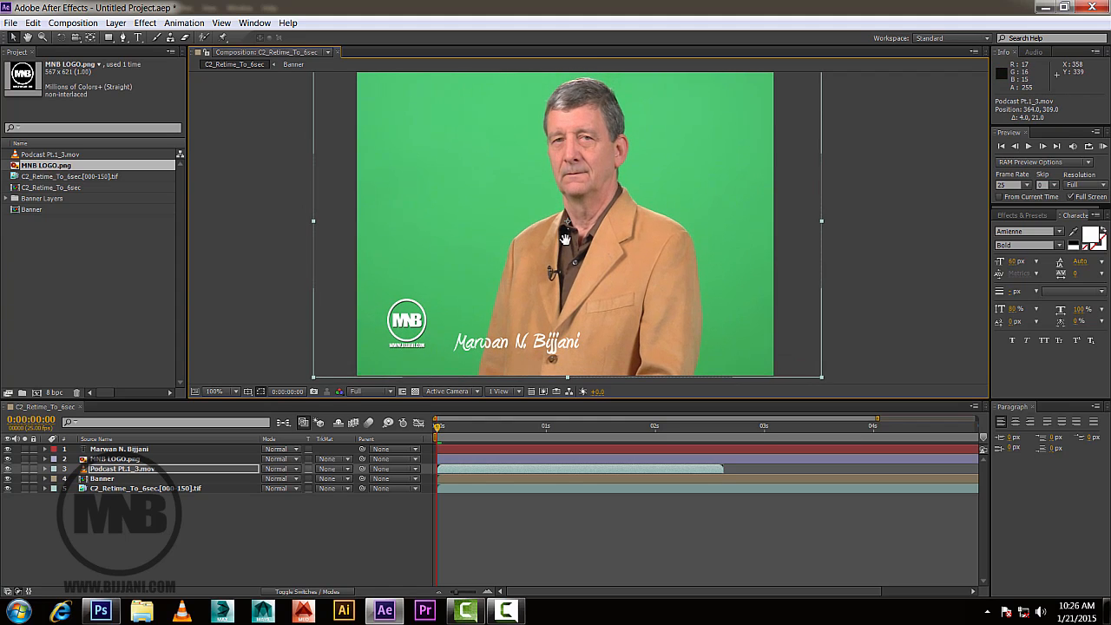
Apply the Keylight (1.2) effect to the Podcast Pt.1_3.mov layer and sample the green backdrop as its Screen Colour.
key("comma")
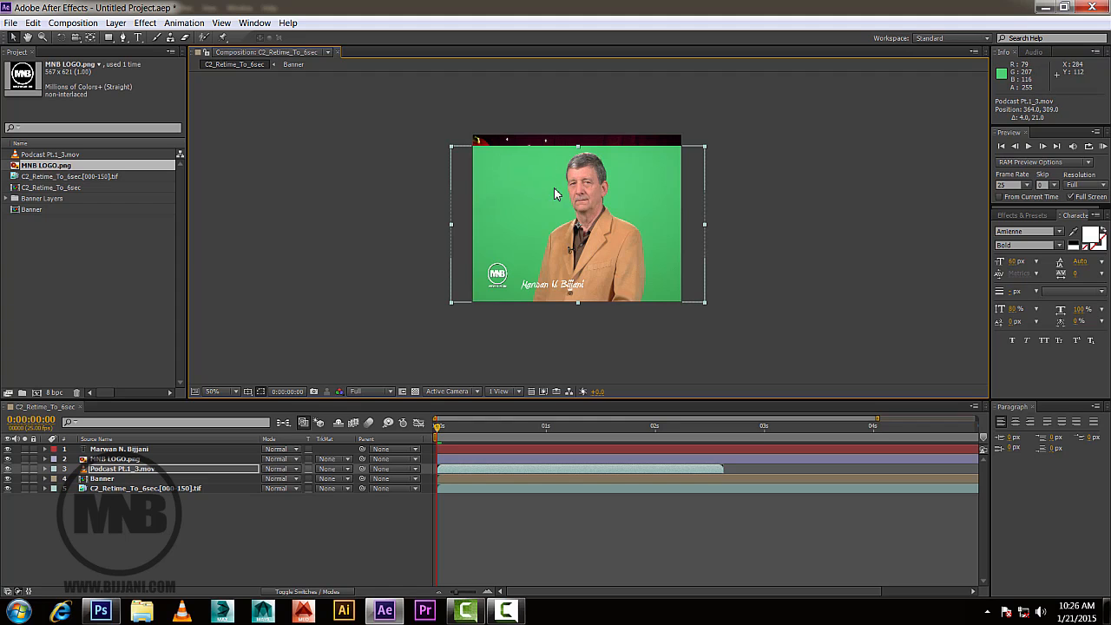
left_click(145, 22)
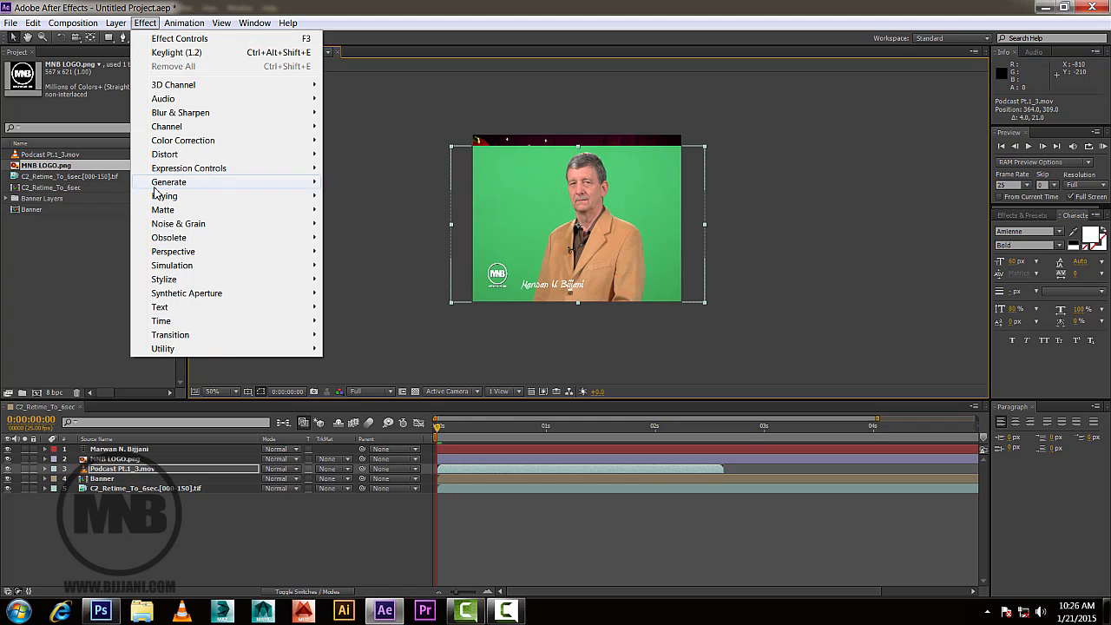
mouse_move(165, 198)
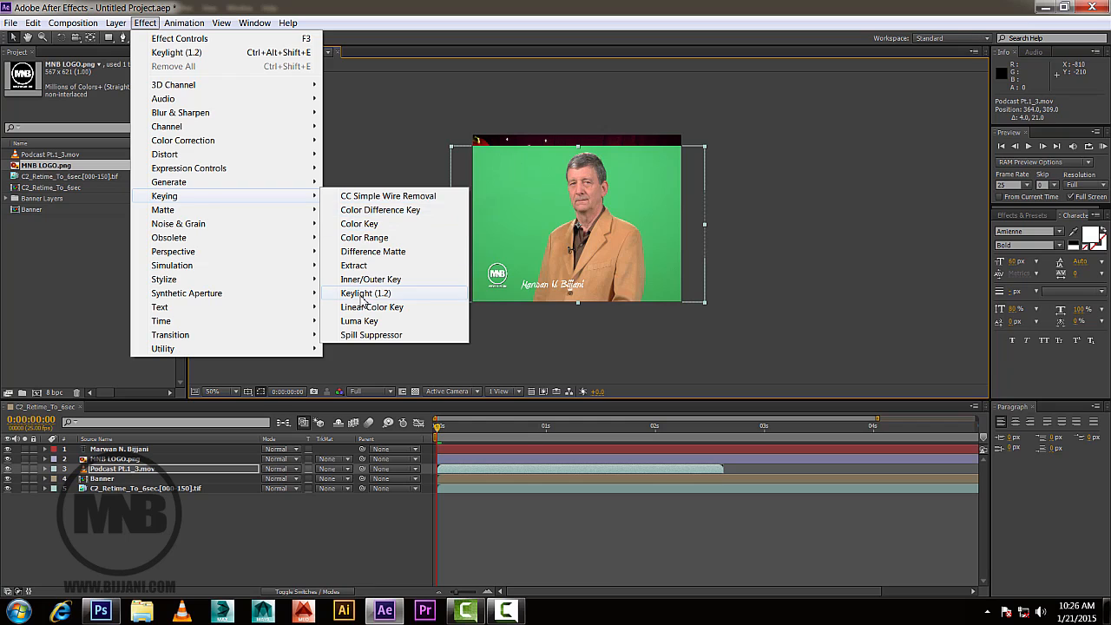
left_click(1057, 349)
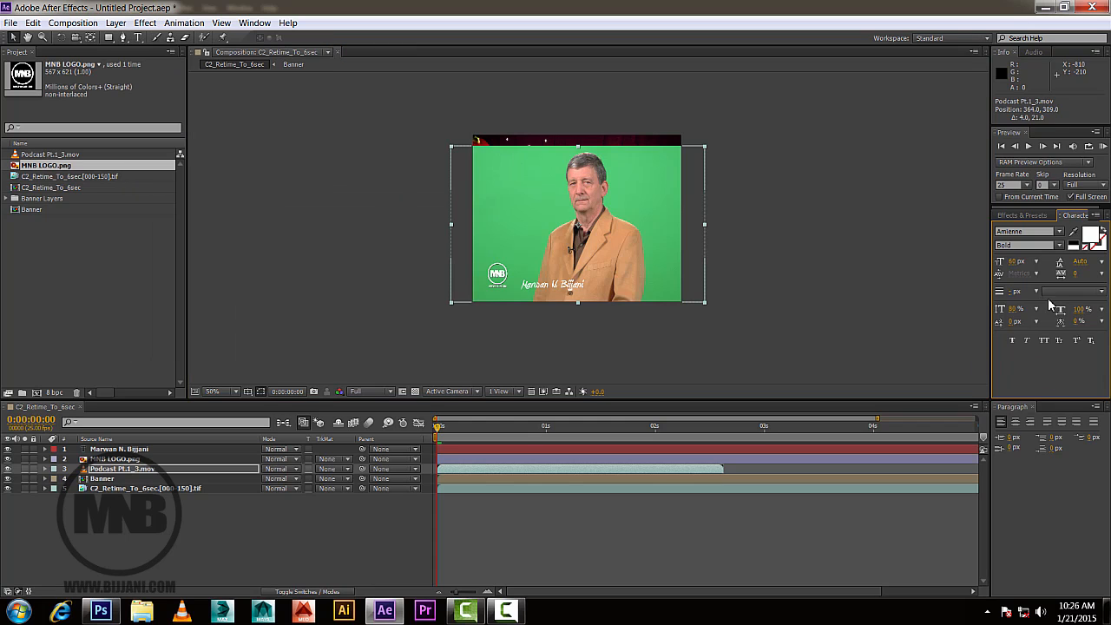
left_click(1021, 216)
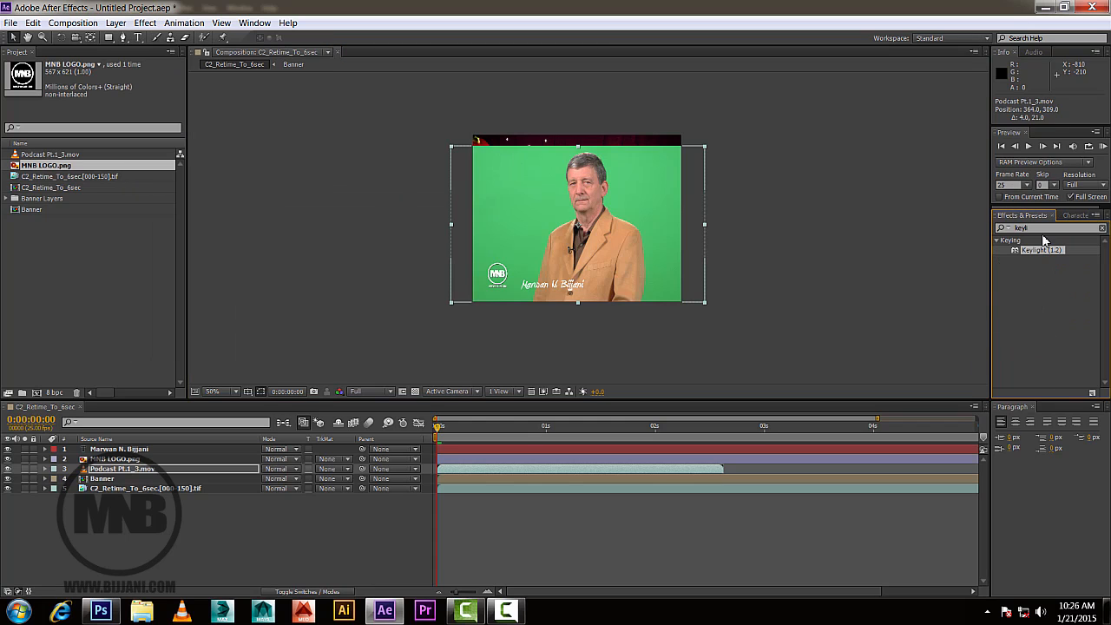
left_click(1043, 229)
type("keyl")
left_click_drag(1041, 249, 108, 473)
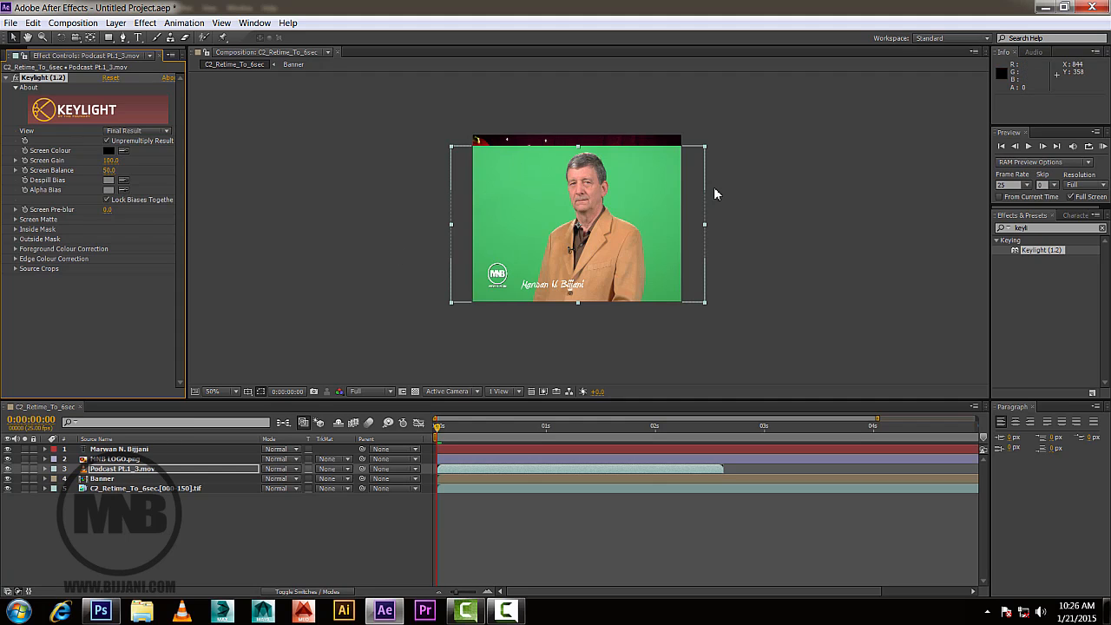
left_click(123, 151)
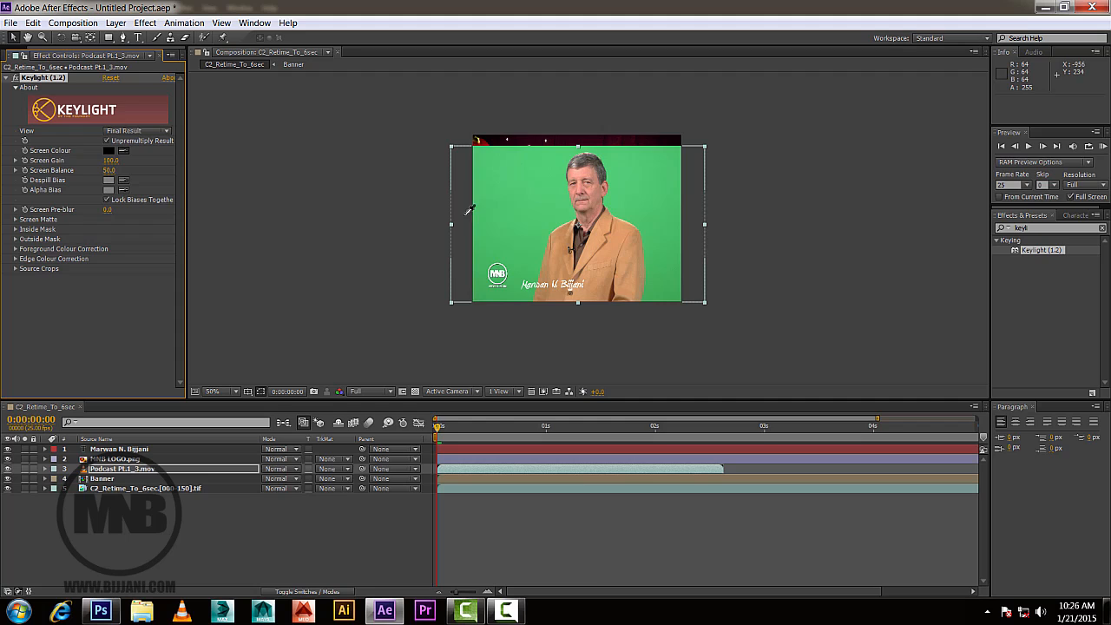
left_click(535, 195)
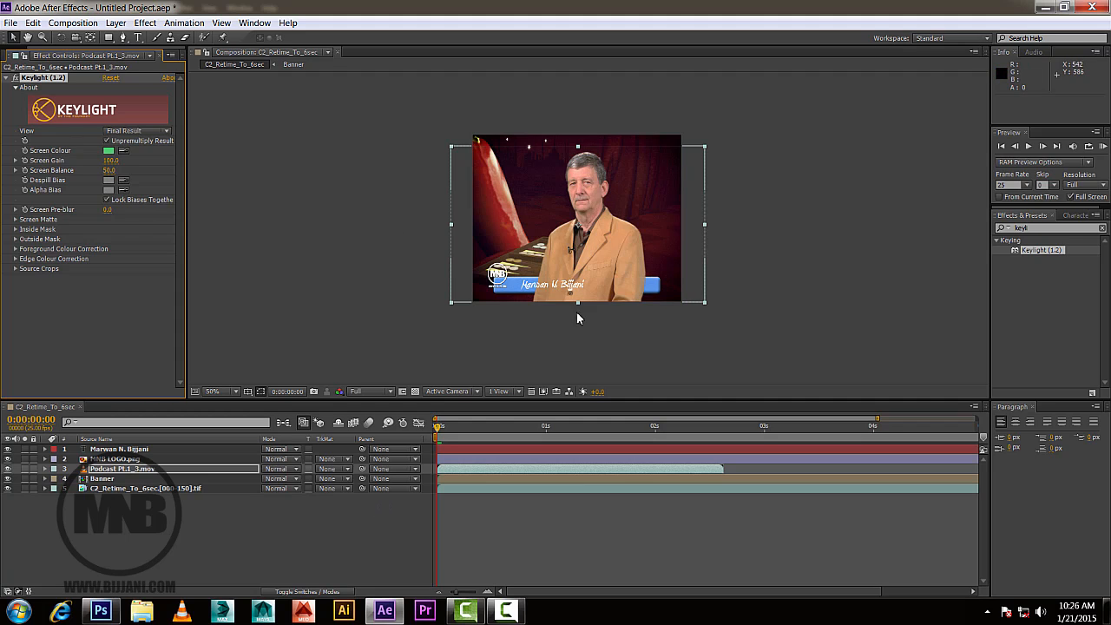
Hide every layer except Podcast Pt.1_3.mov and set Keylight's View to Screen Matte.
left_click(8, 488)
left_click(8, 478)
left_click(8, 458)
left_click(8, 449)
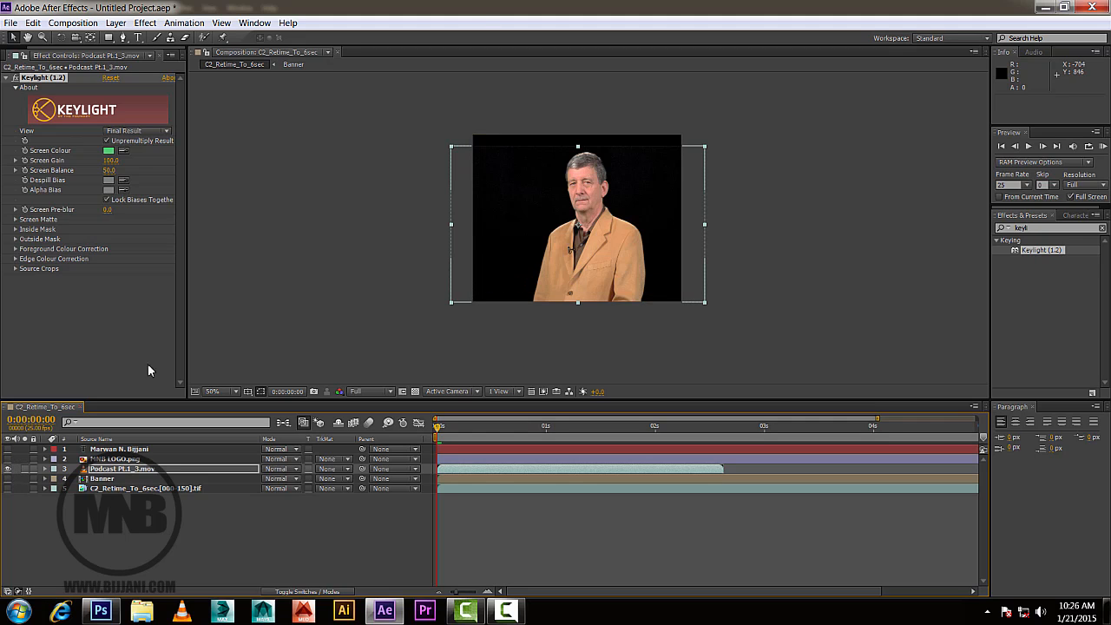
scroll(590, 206, "up", 2)
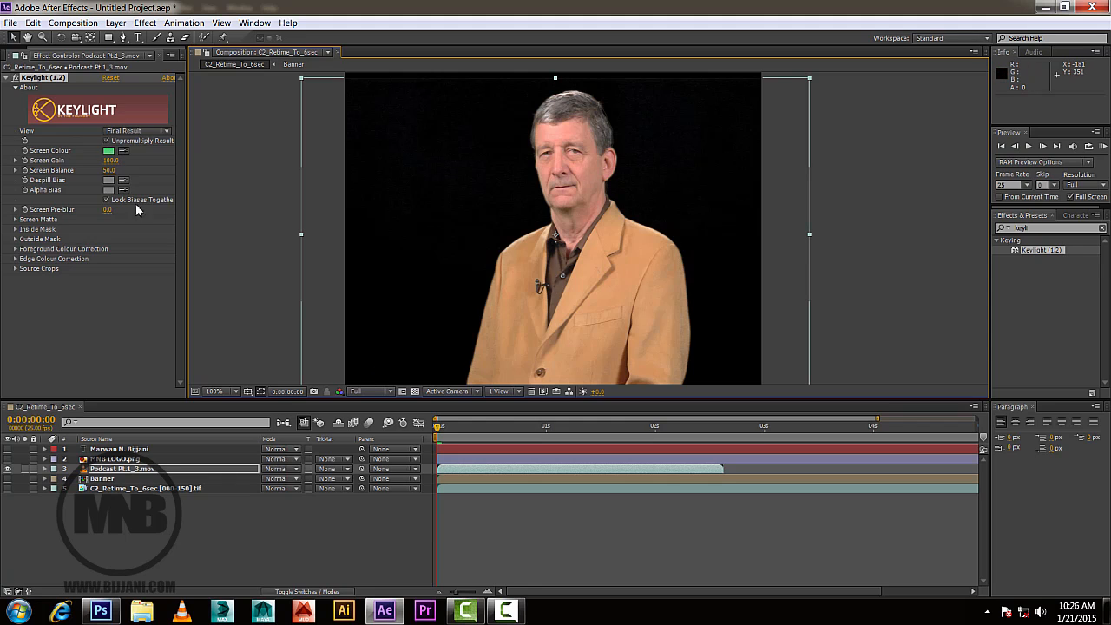
left_click(134, 131)
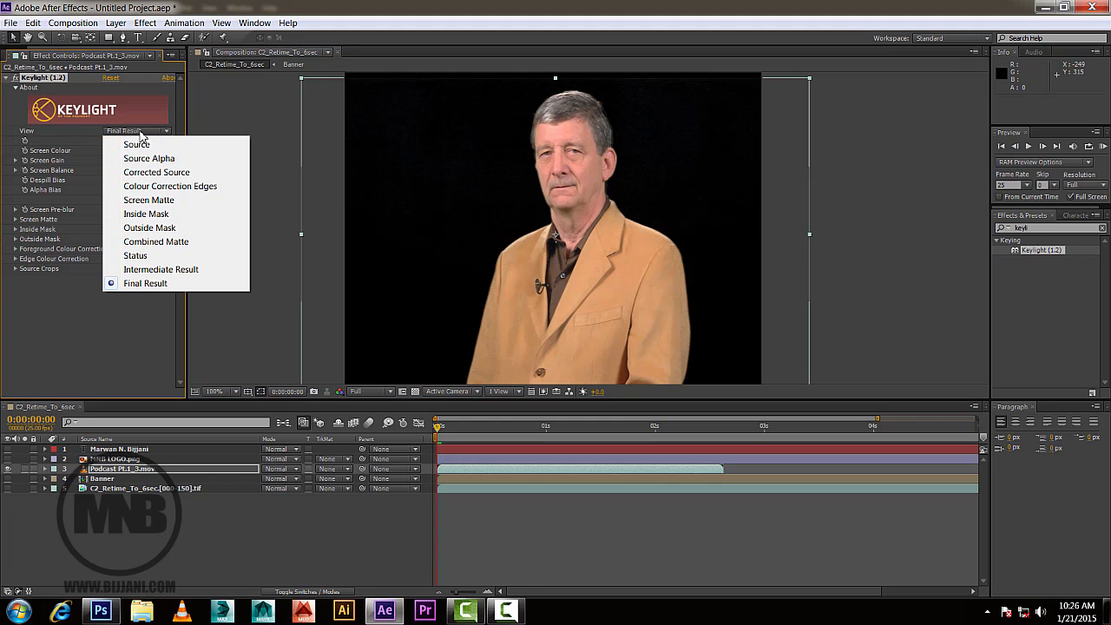
left_click(147, 200)
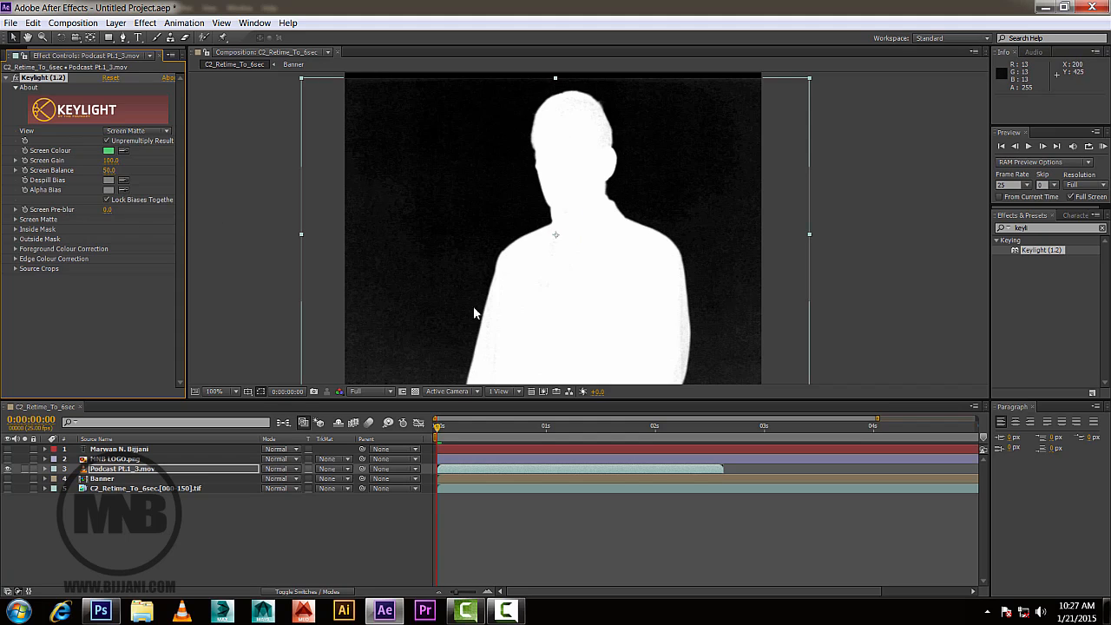
Refine Keylight's Screen Matte by setting Clip Black to 15 and Clip White to 60.
left_click(15, 220)
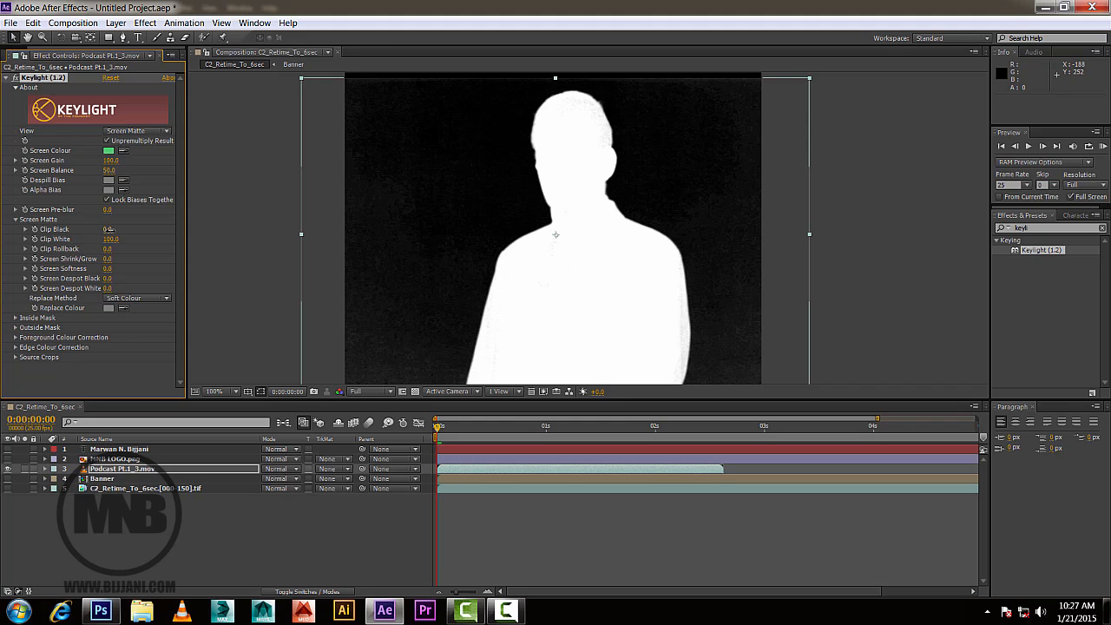
left_click_drag(109, 230, 106, 229)
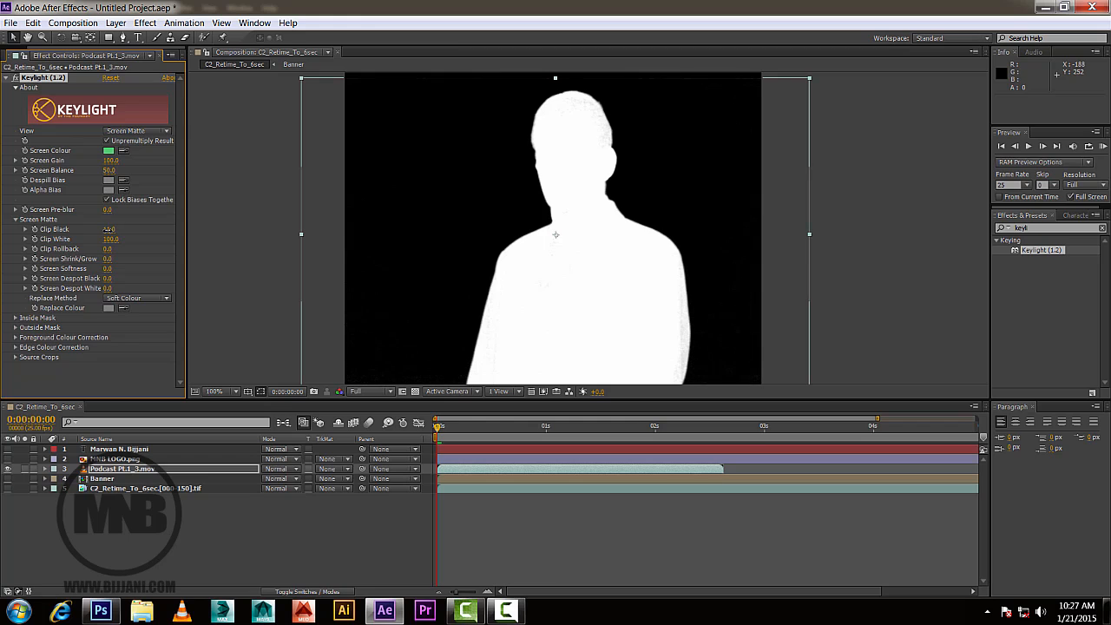
left_click(108, 229)
left_click_drag(107, 238, 84, 239)
left_click_drag(68, 240, 94, 248)
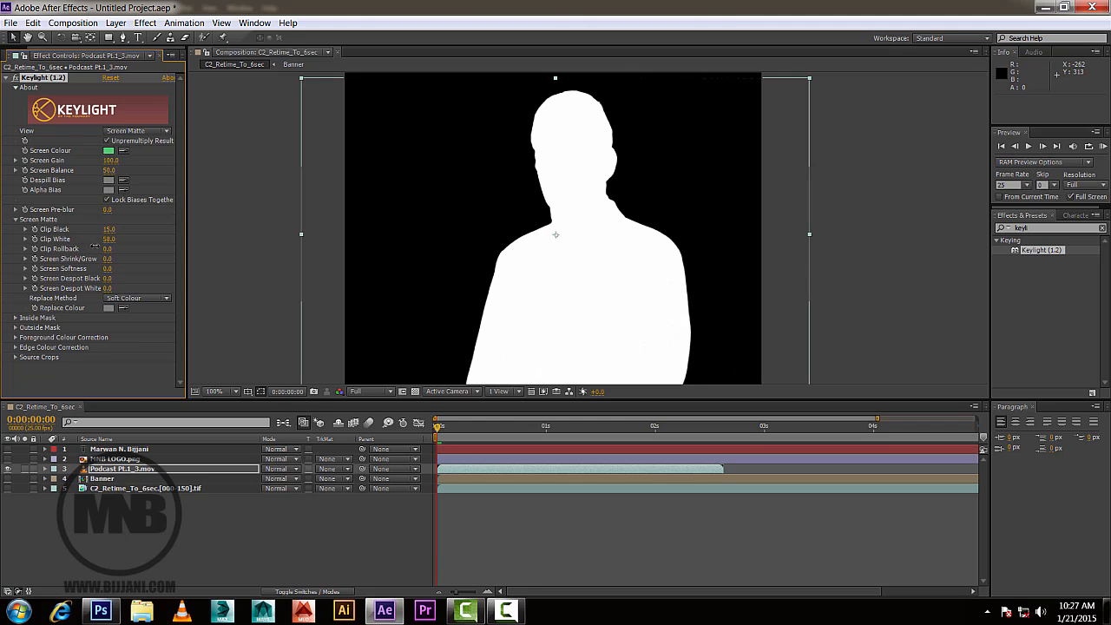
left_click(109, 238)
type("60")
key("Return")
Return Keylight's View to Final Result and show the name, logo, Banner and TIFF sequence layers again.
left_click(133, 131)
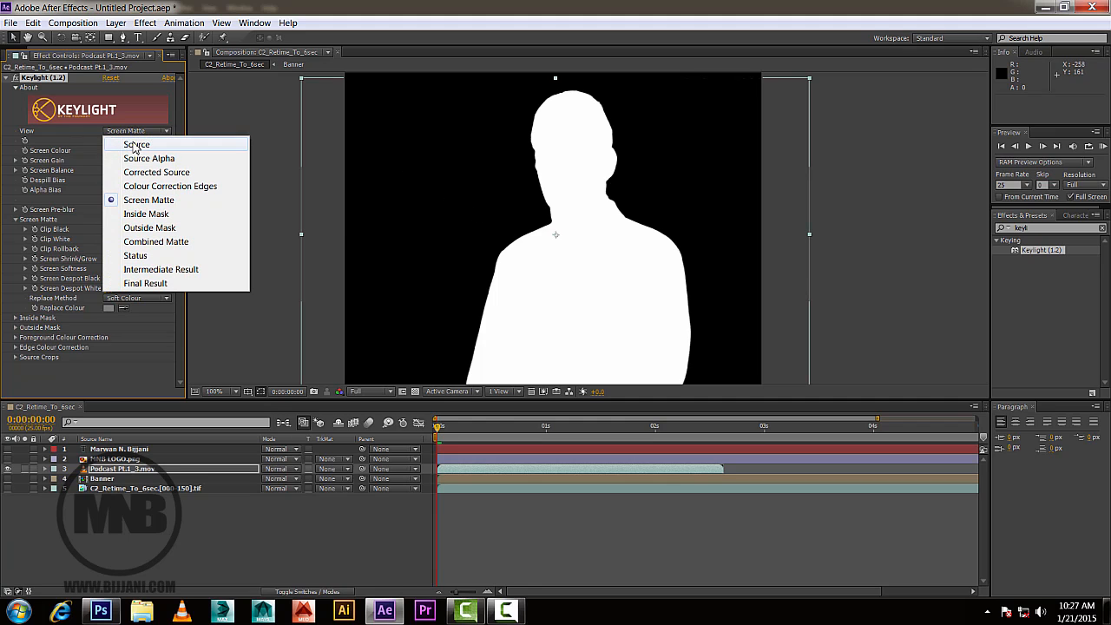
left_click(140, 283)
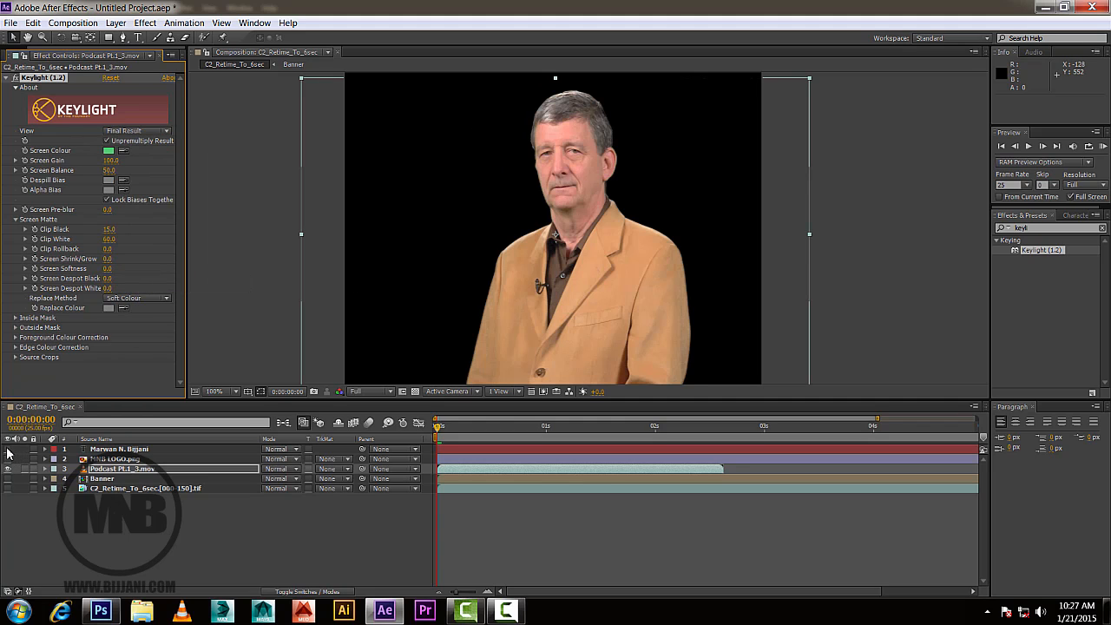
left_click_drag(7, 453, 7, 492)
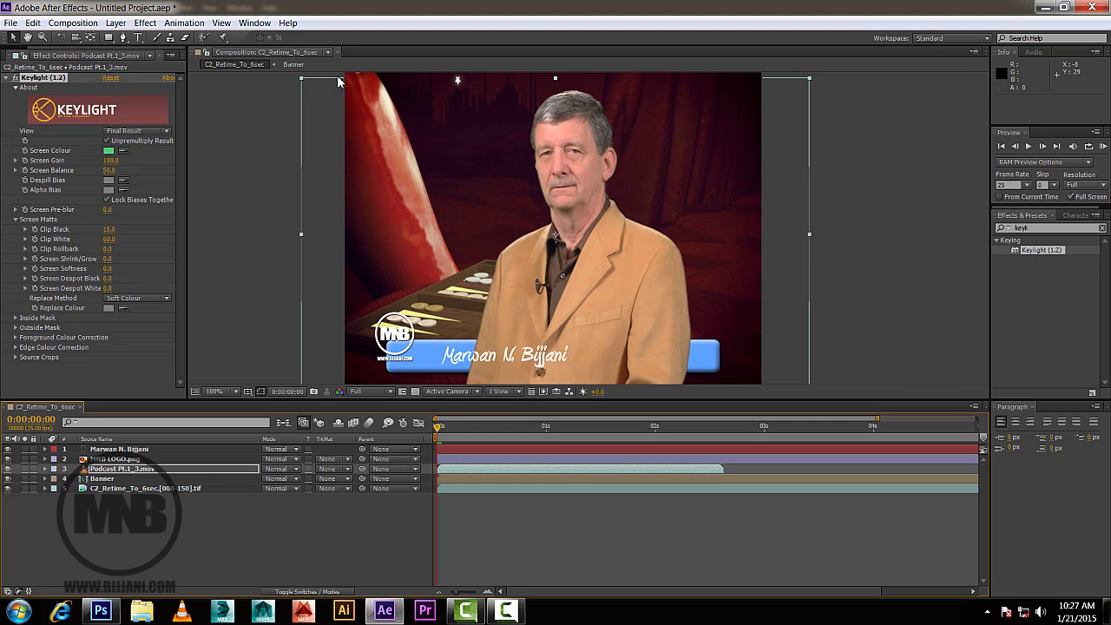
Scale the keyed Podcast Pt.1_3.mov layer to about 36% and place it over the banner's right end, at about 550, 477.
left_click_drag(303, 82, 495, 198)
left_click_drag(549, 243, 680, 349)
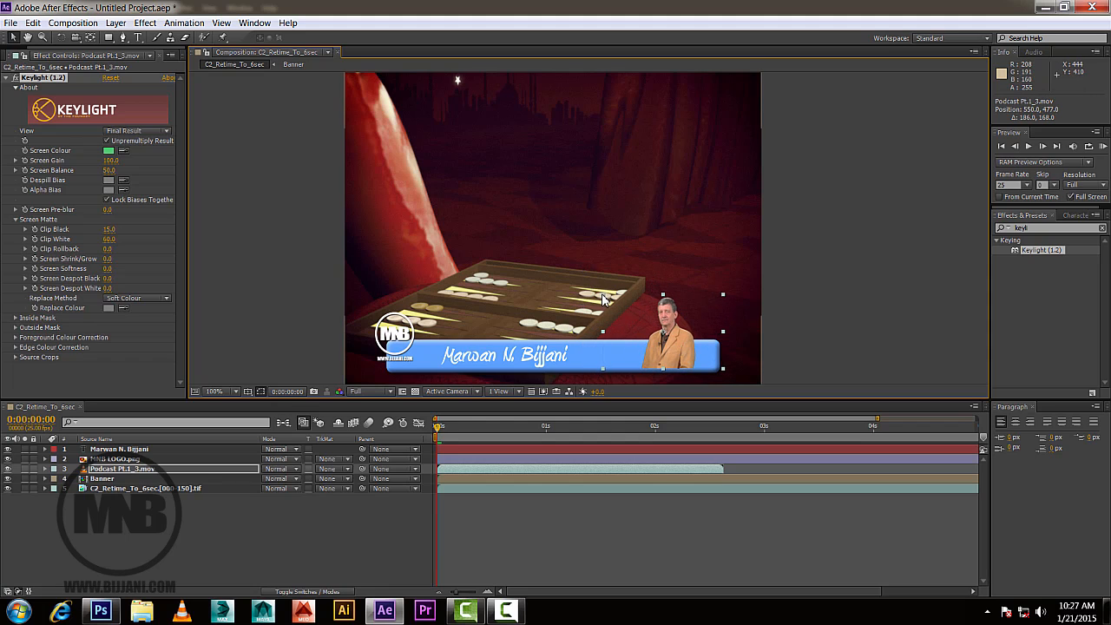
left_click_drag(604, 296, 572, 270)
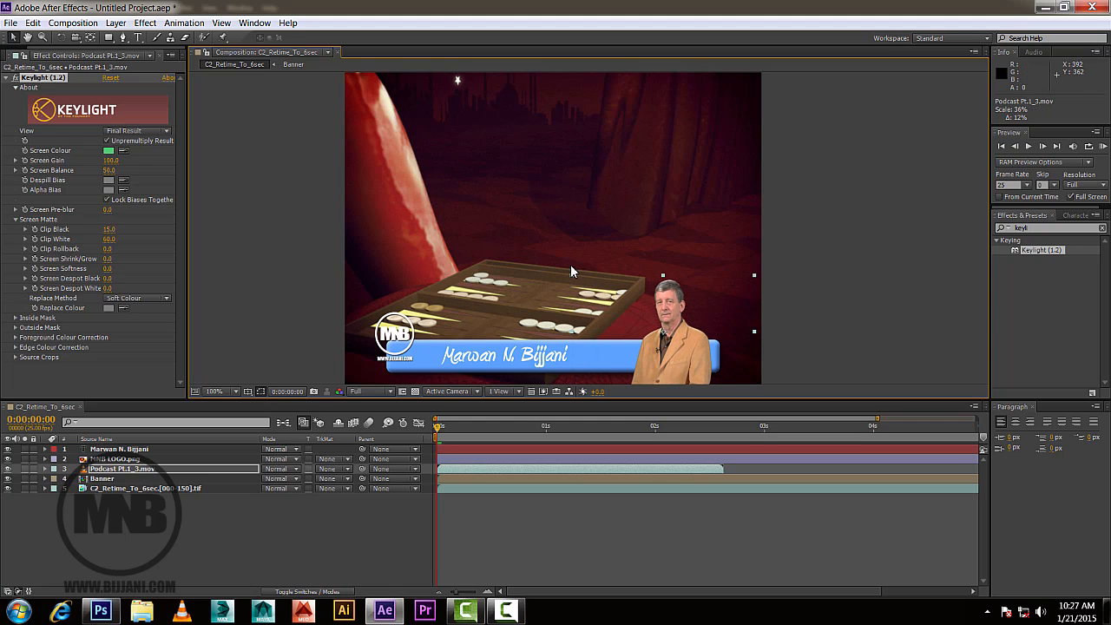
Reposition the keyed Podcast Pt.1_3.mov layer to about 529, 445 so its lower edge meets the banner's, and deselect it.
mouse_move(674, 371)
left_mouse_down()
mouse_move(672, 332)
mouse_move(669, 353)
left_mouse_up()
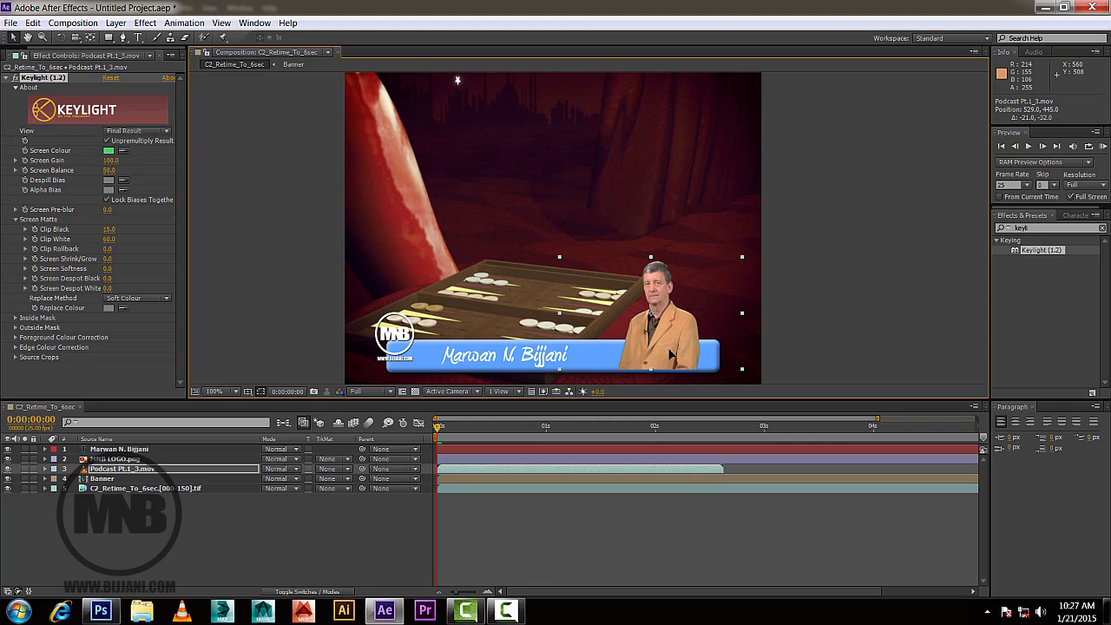
left_click(792, 276)
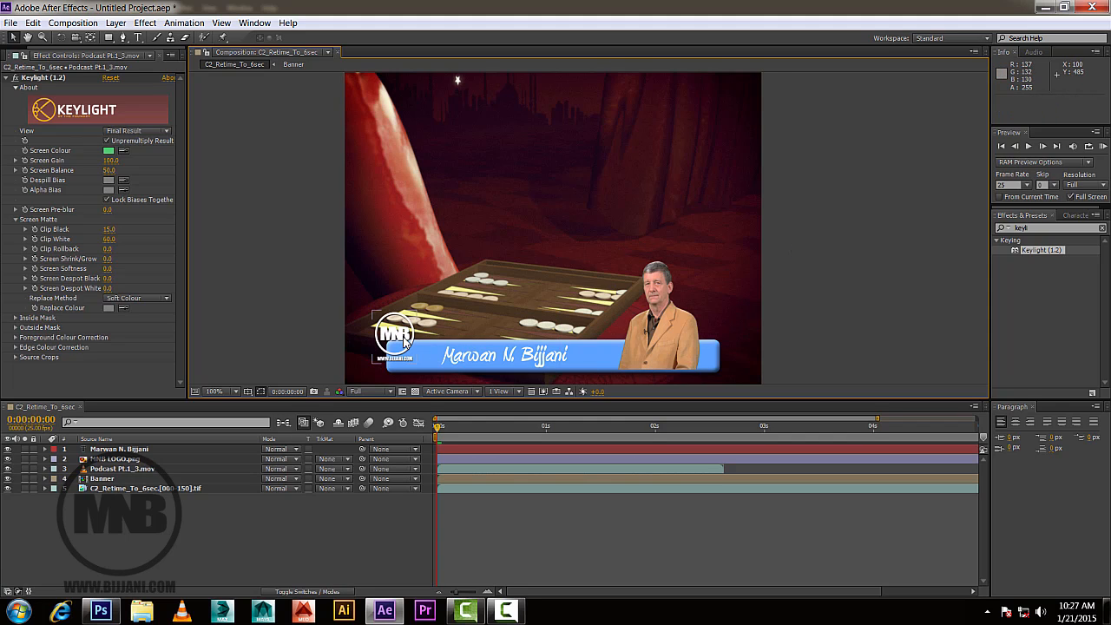
Add a text layer reading "Next" and place it above the banner beside the logo, at about 141, 478.
right_click(108, 532)
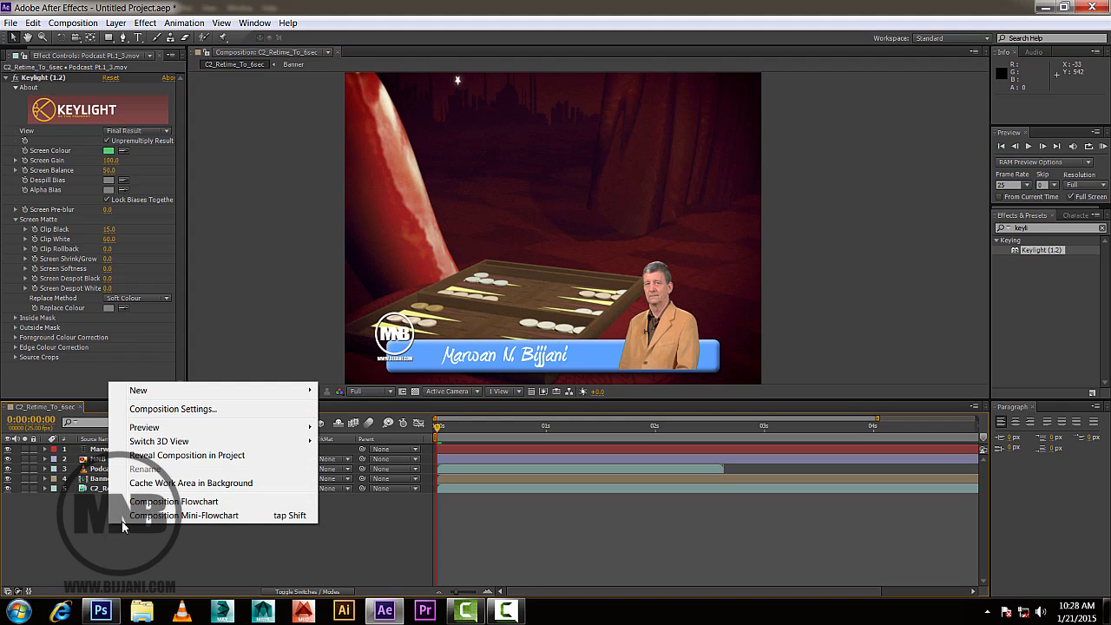
mouse_move(158, 397)
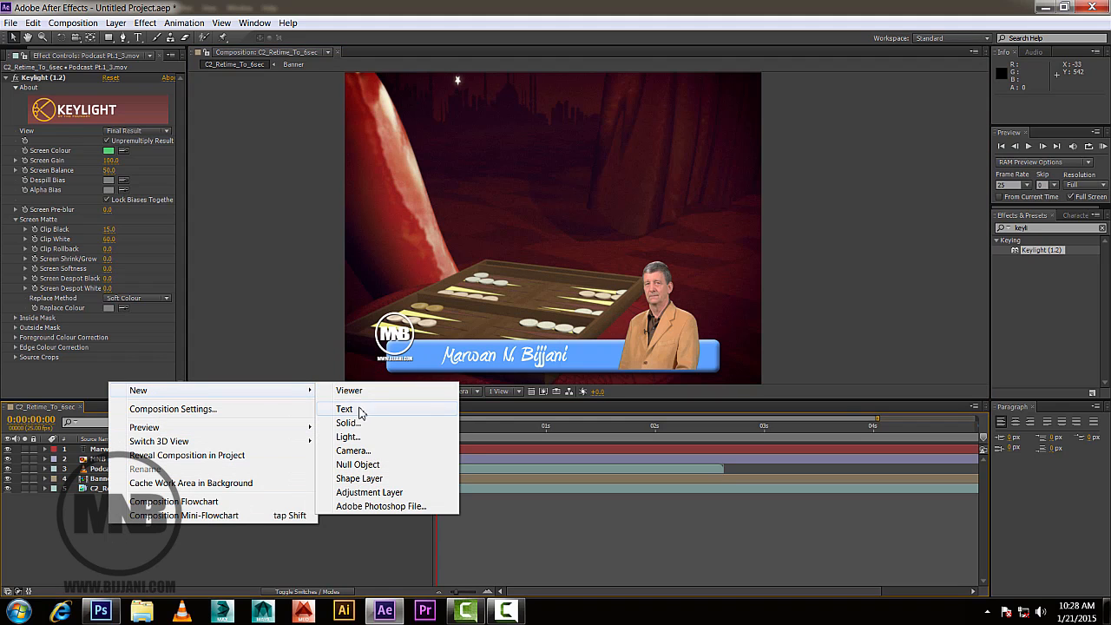
left_click(348, 409)
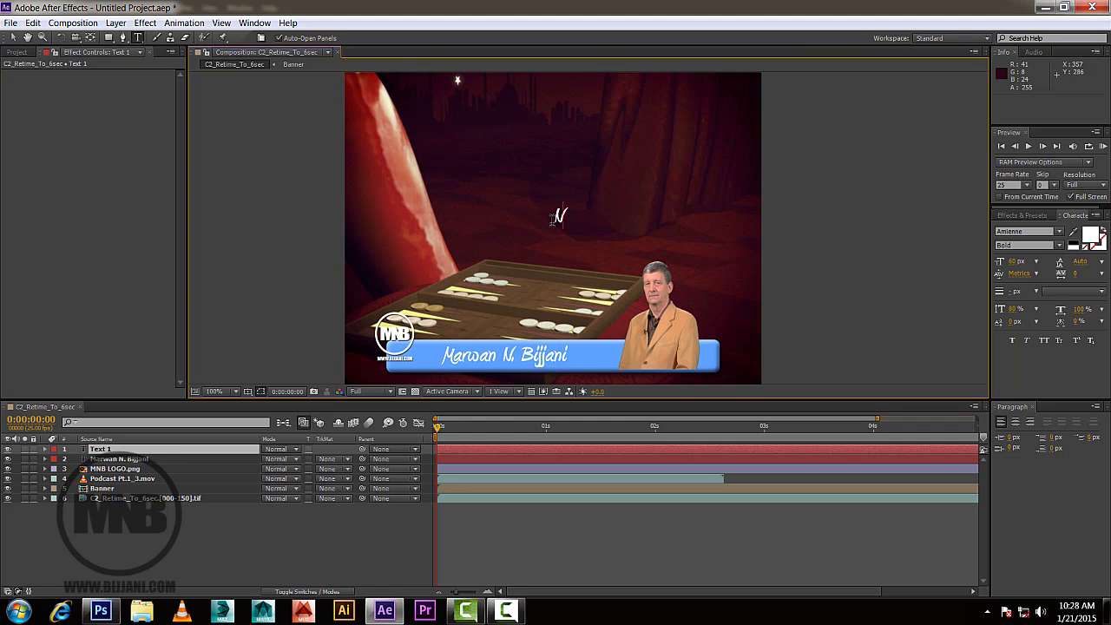
type("Next")
left_click(13, 38)
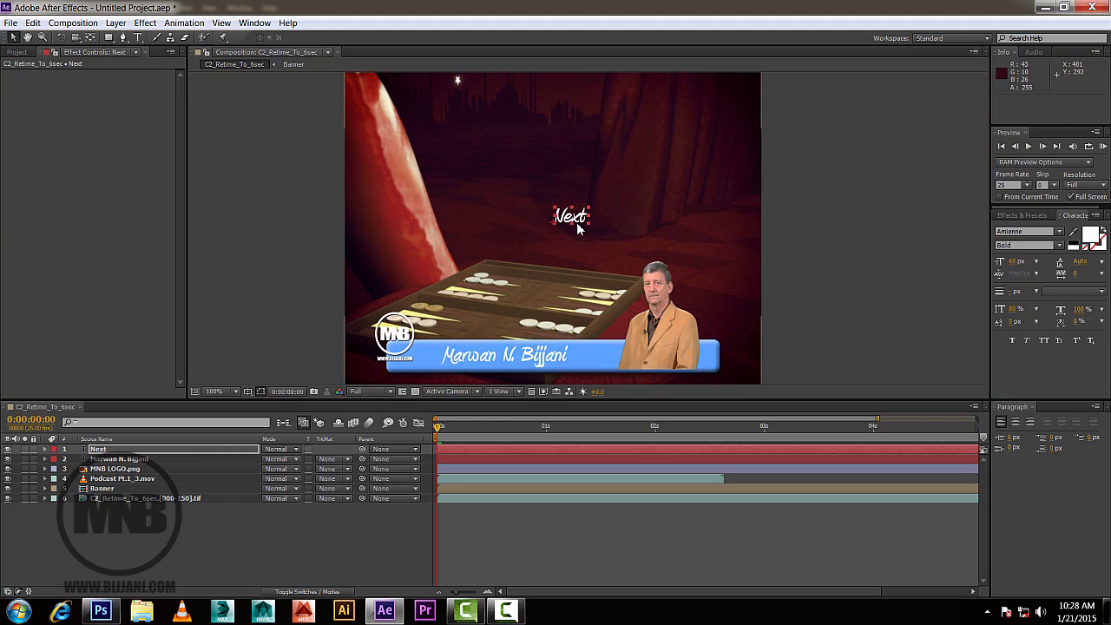
left_click_drag(578, 227, 451, 337)
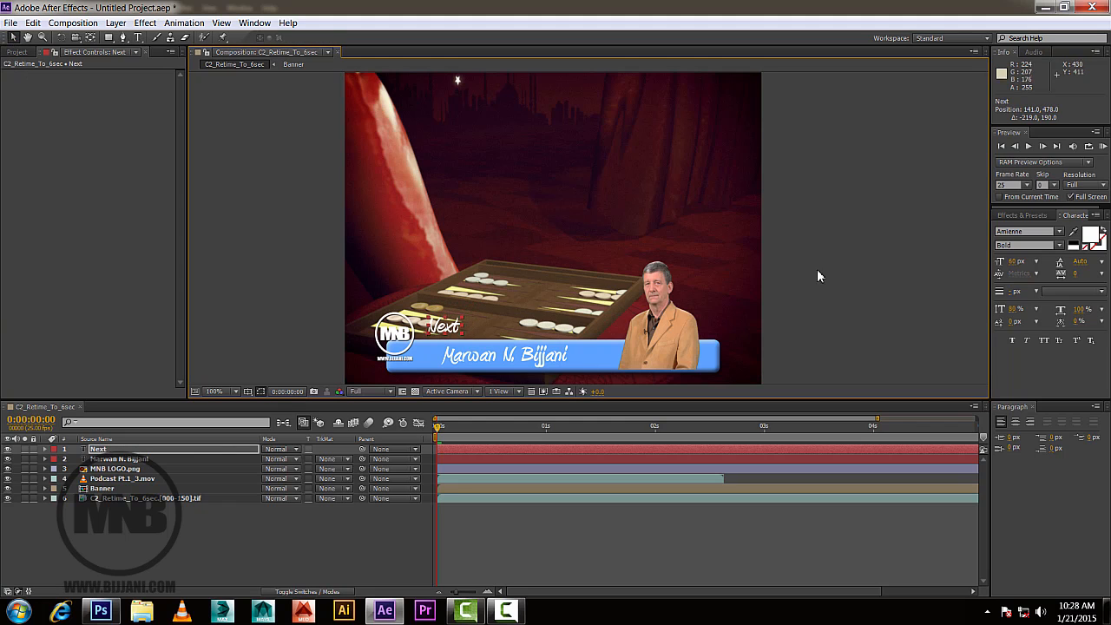
Enlarge the "Next" text to about 129 px, colour it black and shift it to about 131, 474.
left_click_drag(1012, 261, 1056, 262)
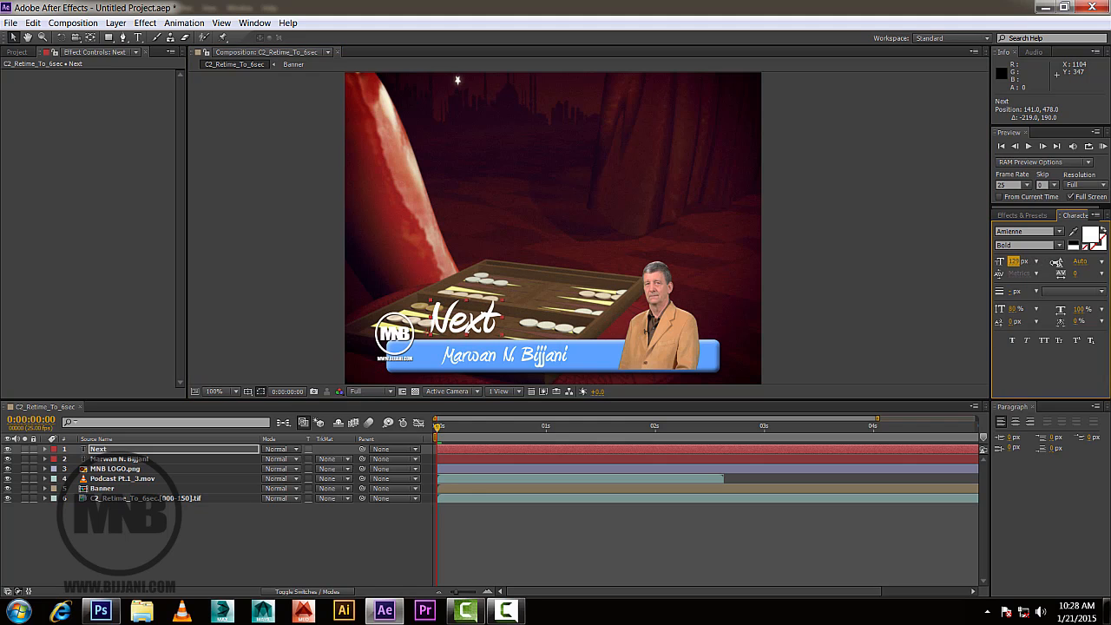
left_click(1100, 234)
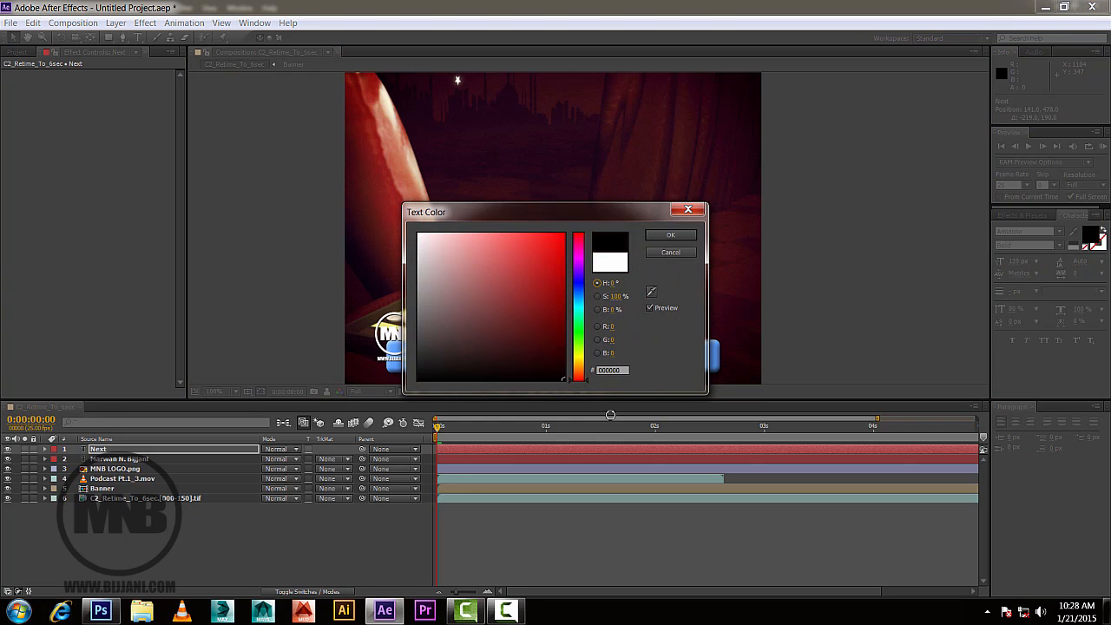
left_click(686, 235)
left_click_drag(465, 327, 457, 326)
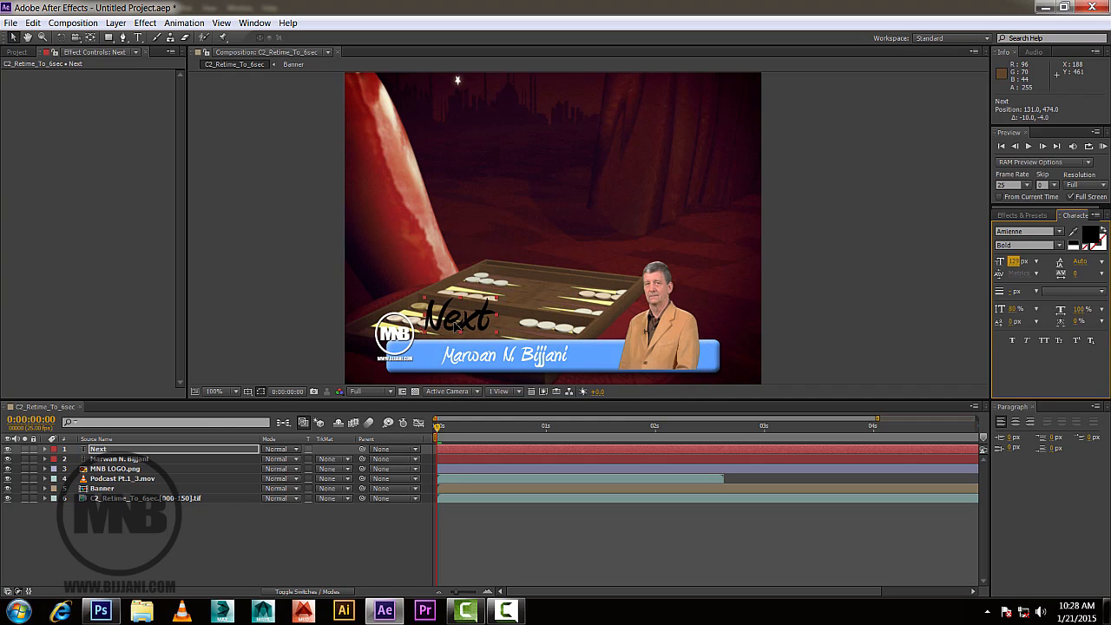
Set the "Next" text to Impact at about 78 px and place it just above the banner, at about 134, 482.
left_click(1028, 232)
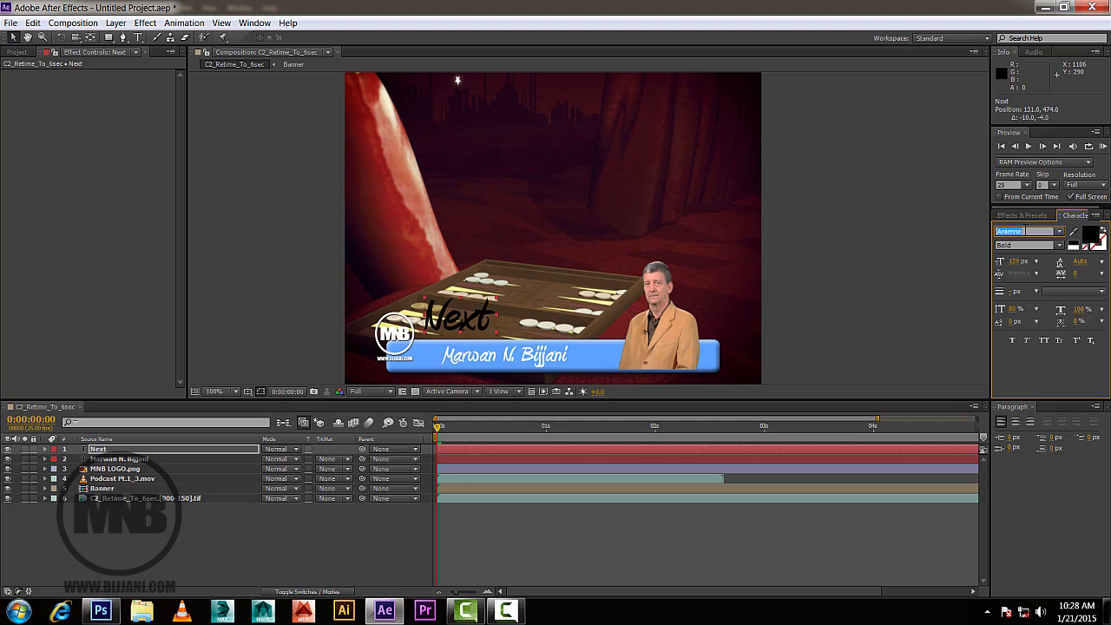
type("Impact")
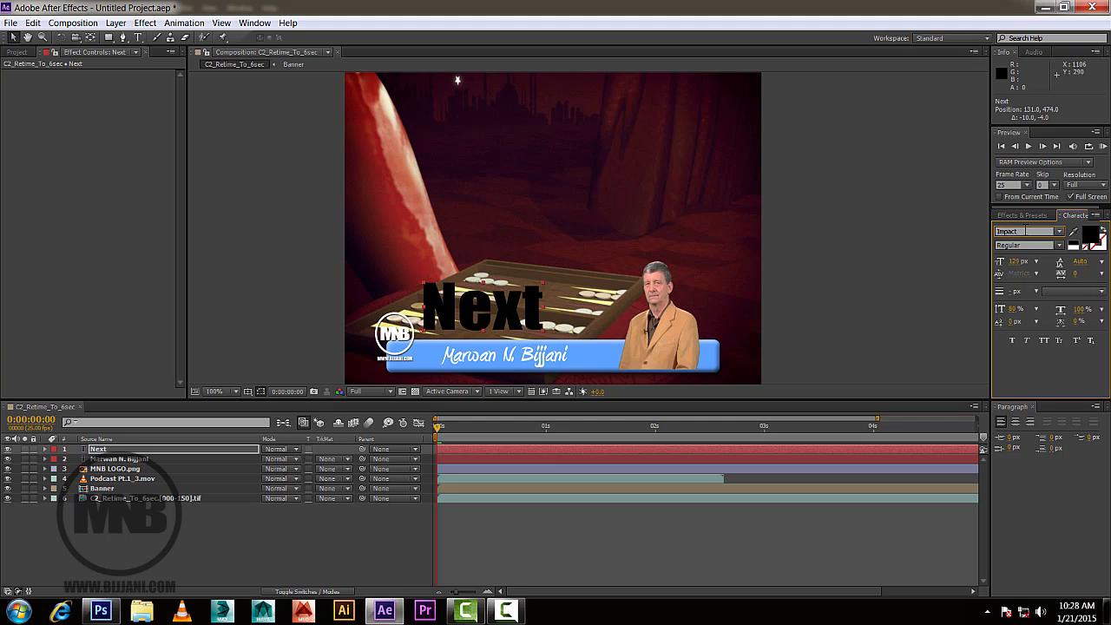
key("Return")
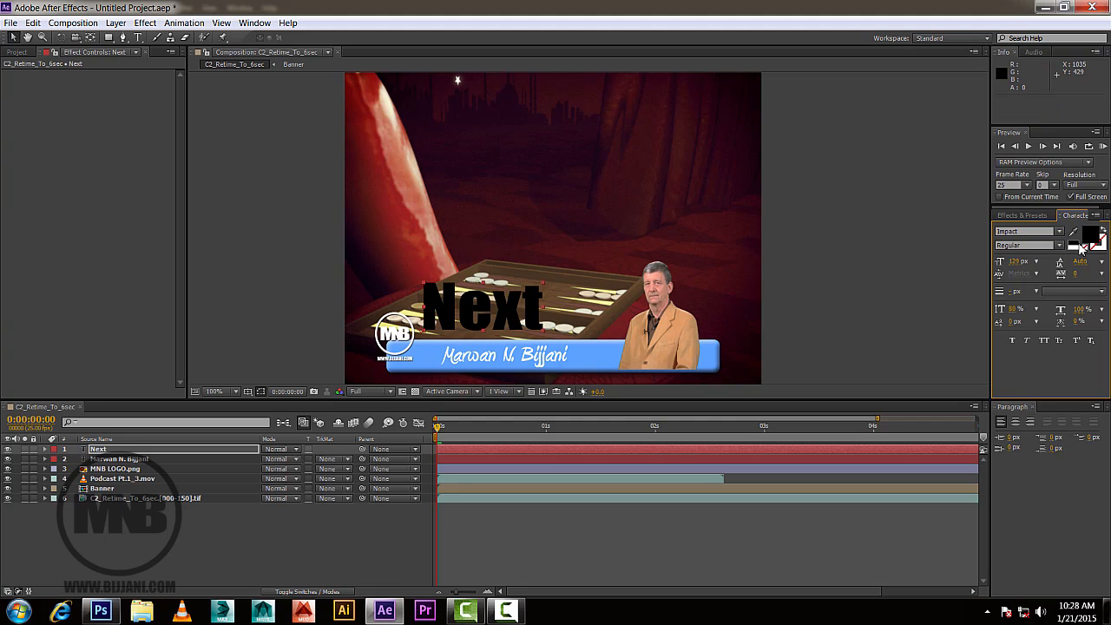
left_click_drag(1019, 268, 904, 287)
left_click_drag(456, 321, 460, 328)
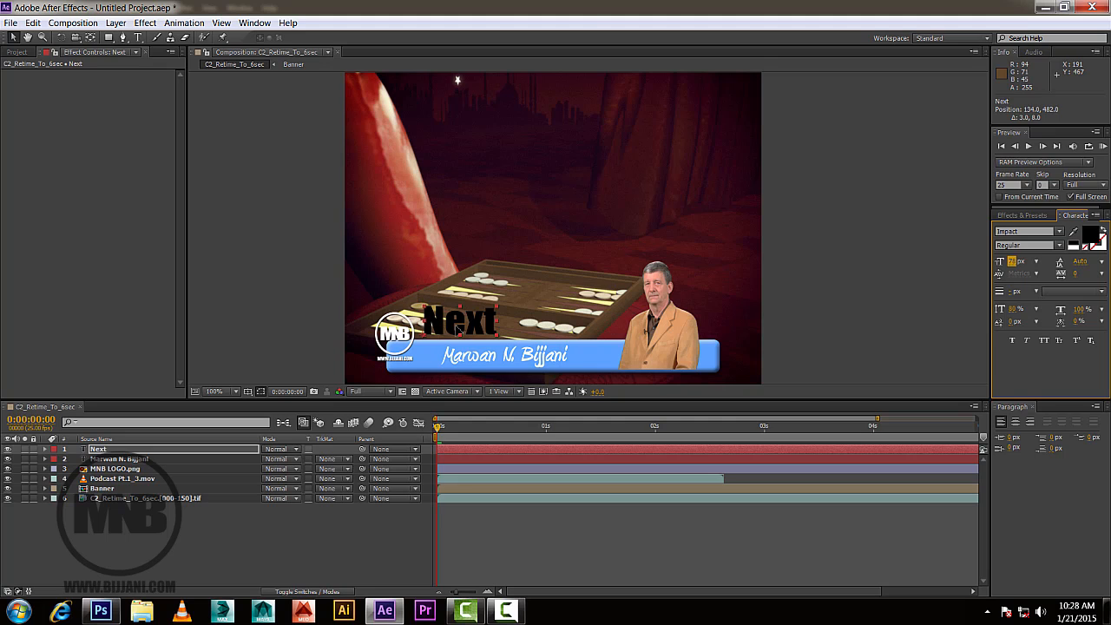
left_click(363, 545)
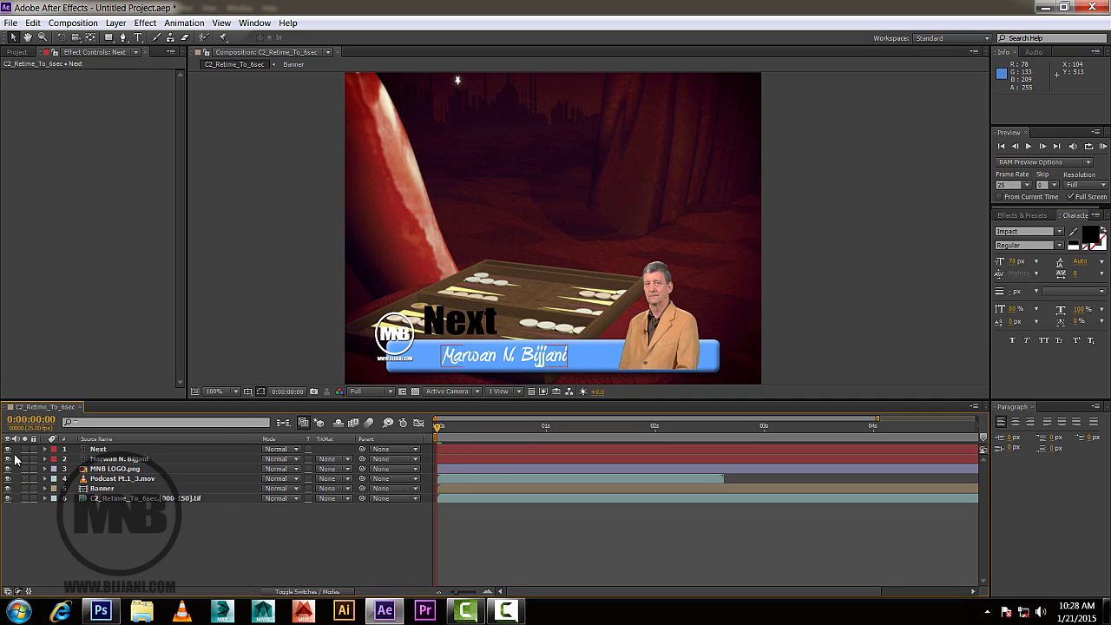
Hide every layer except the TIFF sequence, preview the background animation and set the current time to 0:00:01:00.
left_click_drag(9, 469, 8, 482)
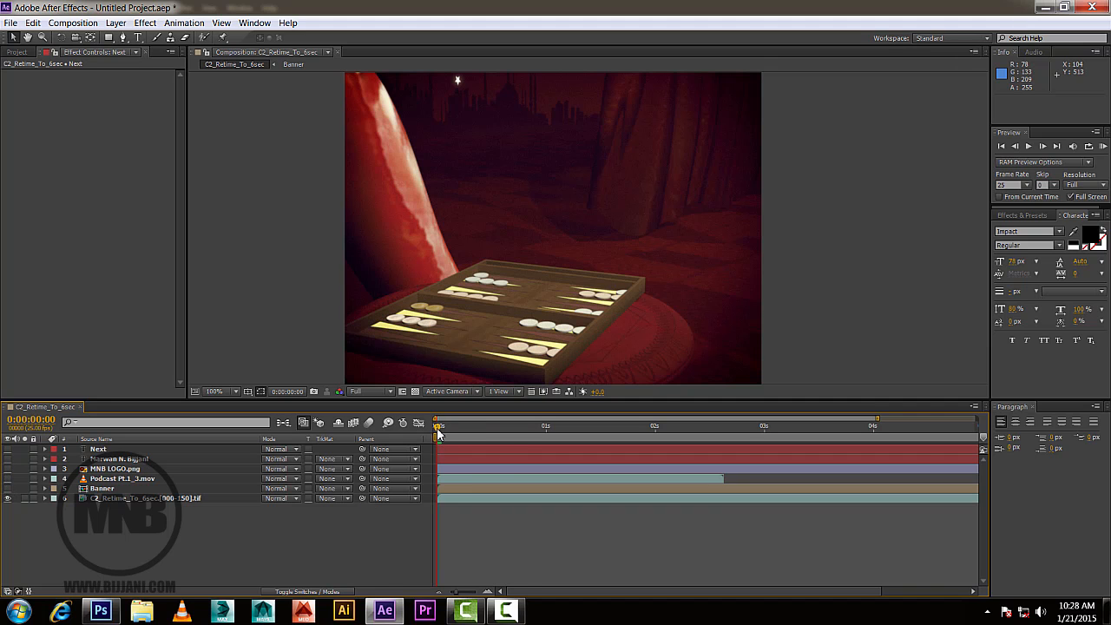
left_click_drag(438, 433, 682, 437)
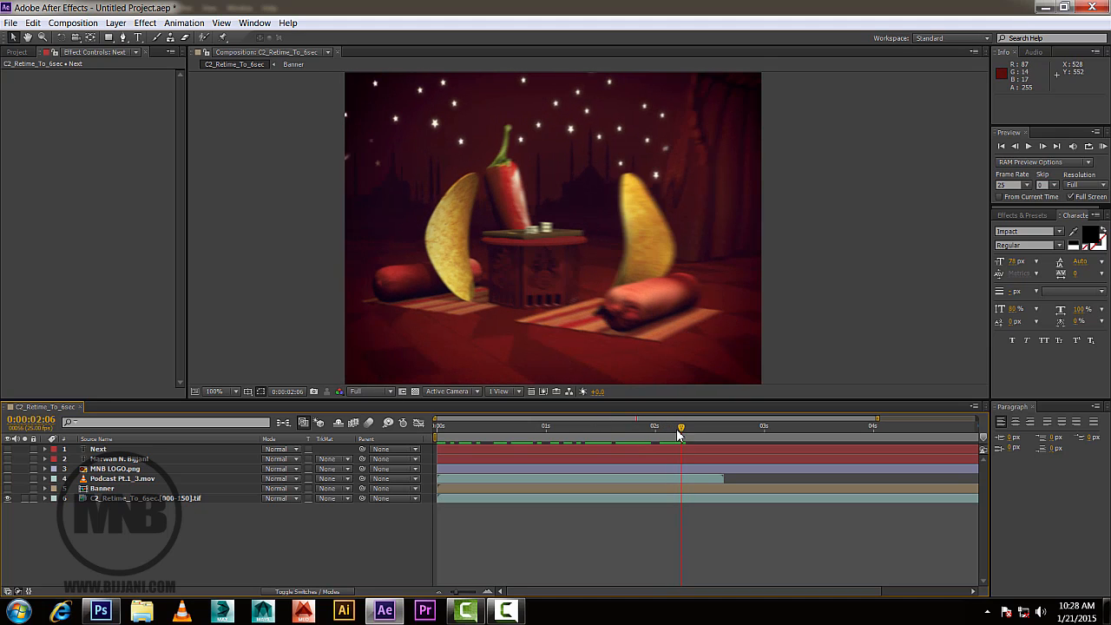
left_click_drag(681, 432, 328, 439)
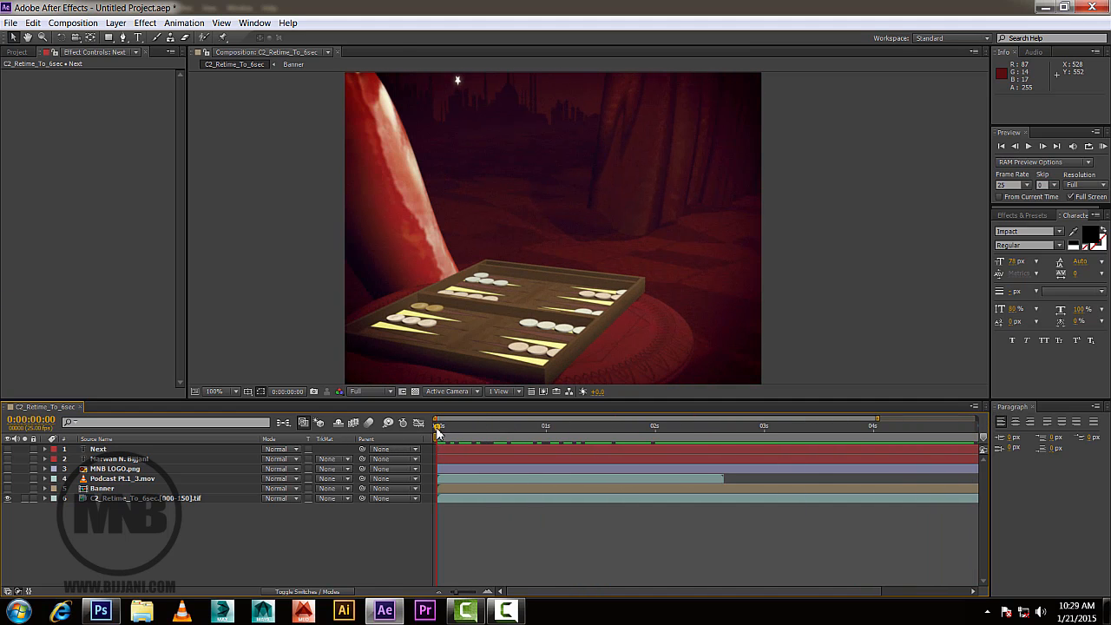
left_click_drag(438, 432, 547, 437)
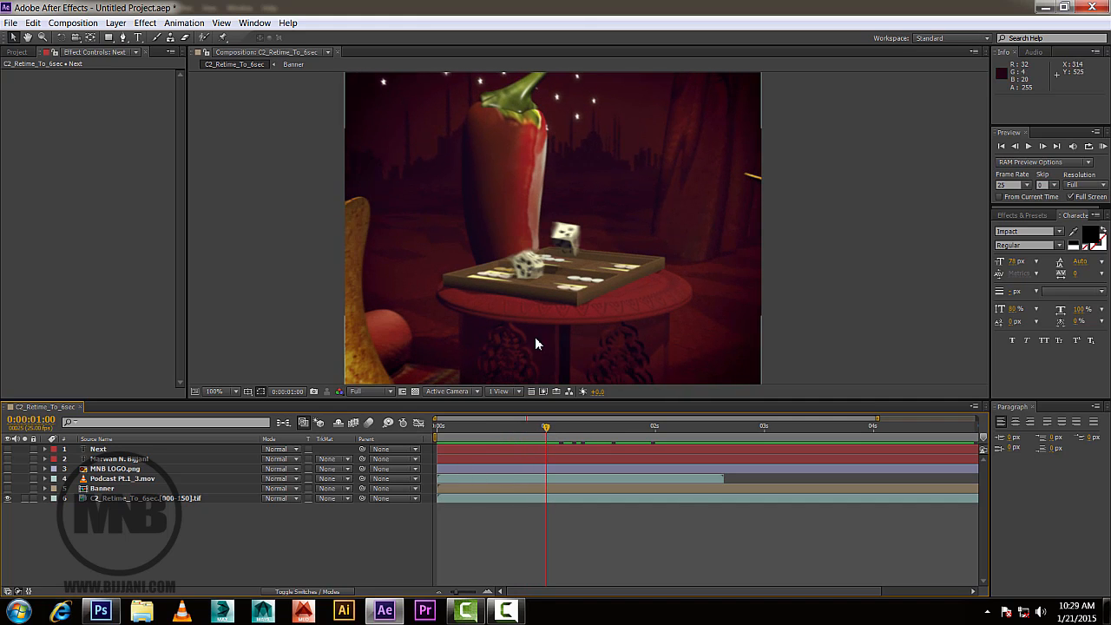
Show the Banner layer again and reveal its Transform properties in the timeline.
left_click(7, 489)
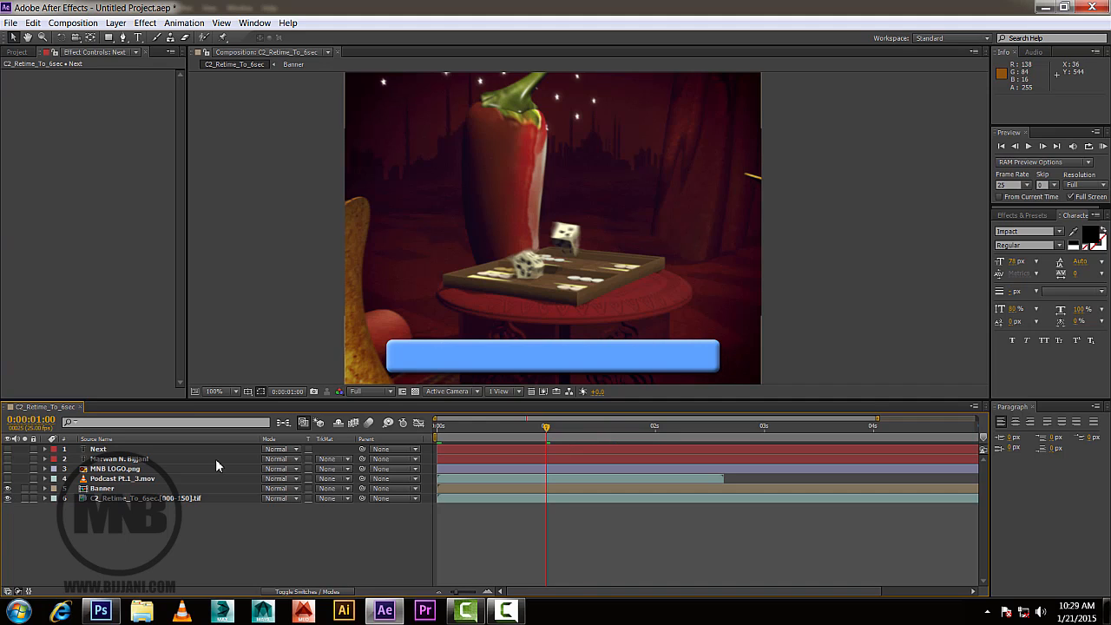
left_click(45, 489)
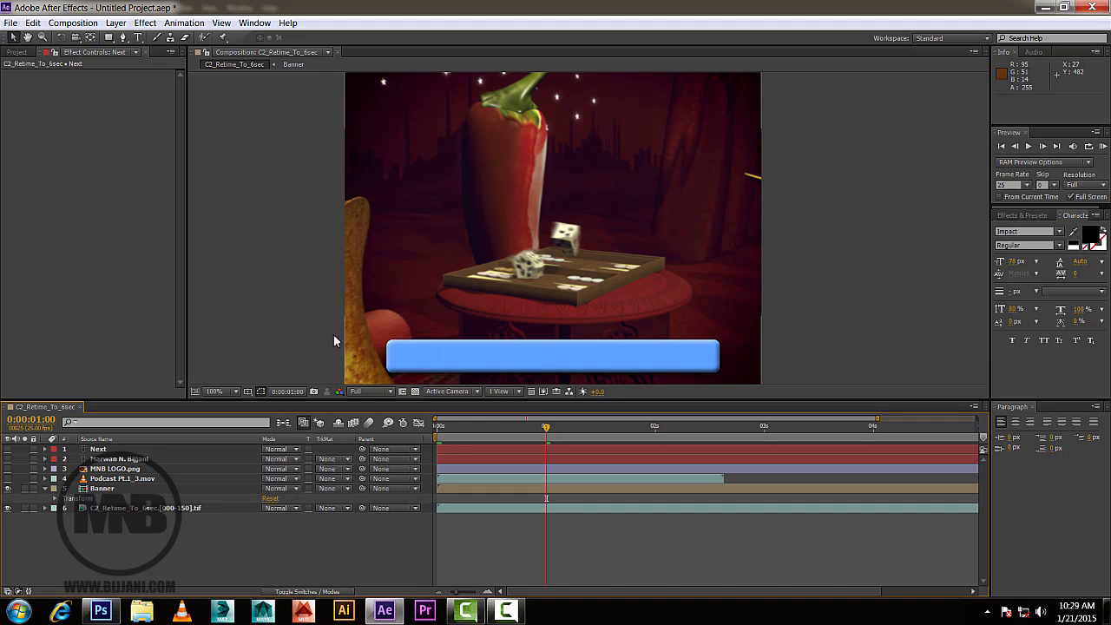
left_click(54, 499)
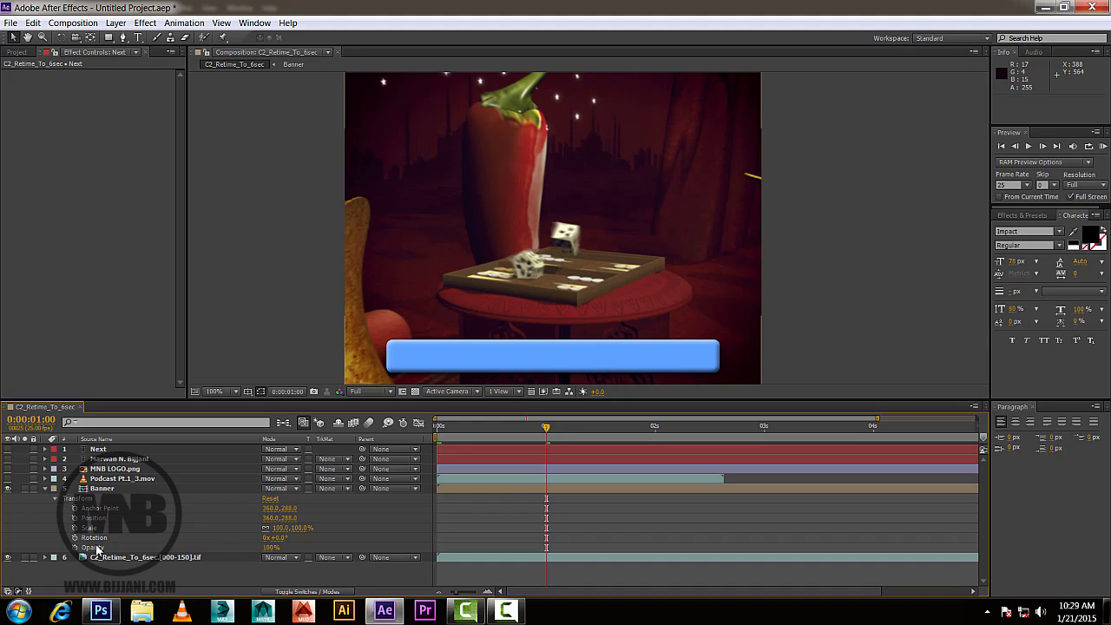
Try scaling the Banner layer from its centred anchor point and undo the change.
left_click(74, 528)
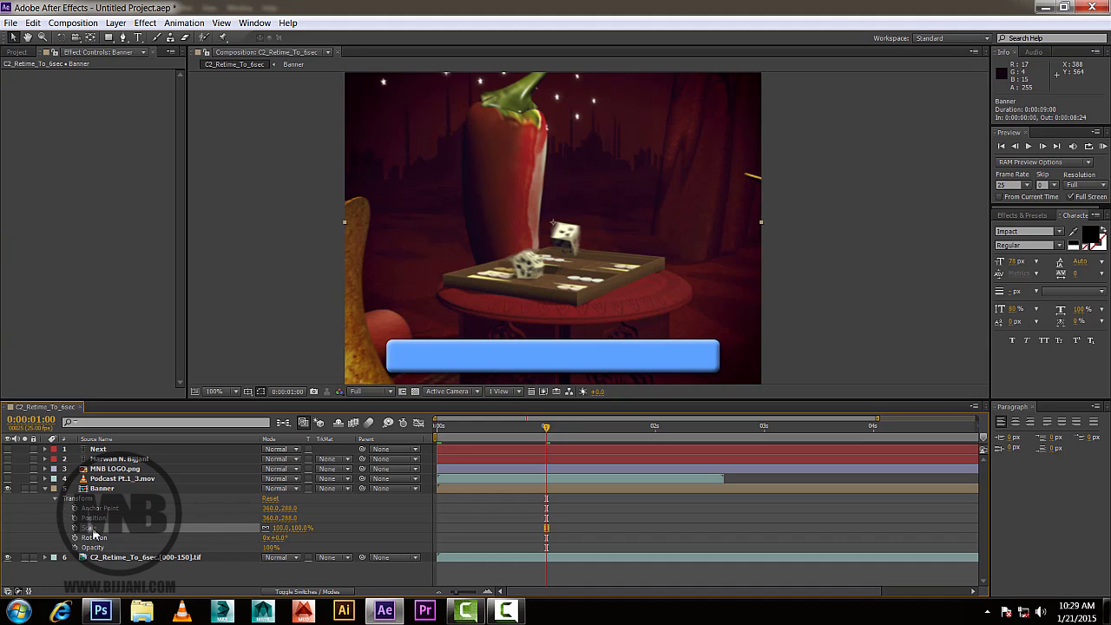
left_click_drag(284, 534, 258, 527)
key("ctrl+z")
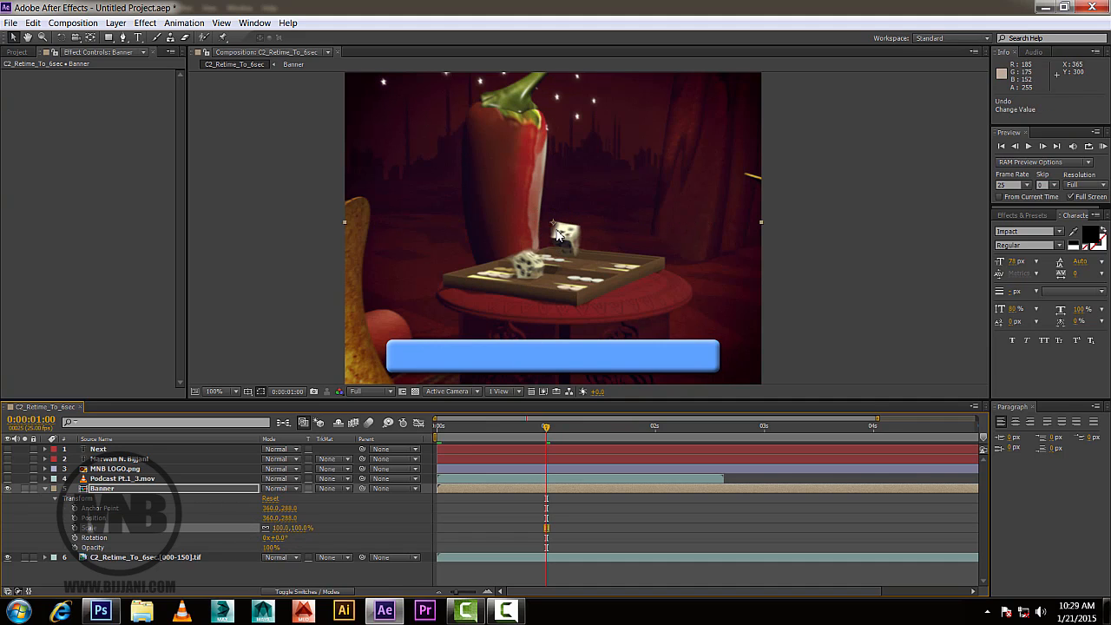
Move the Banner layer's anchor point to the banner's left end, at about 72, 521, with the Pan Behind tool.
left_click(90, 38)
left_click_drag(557, 228, 390, 363)
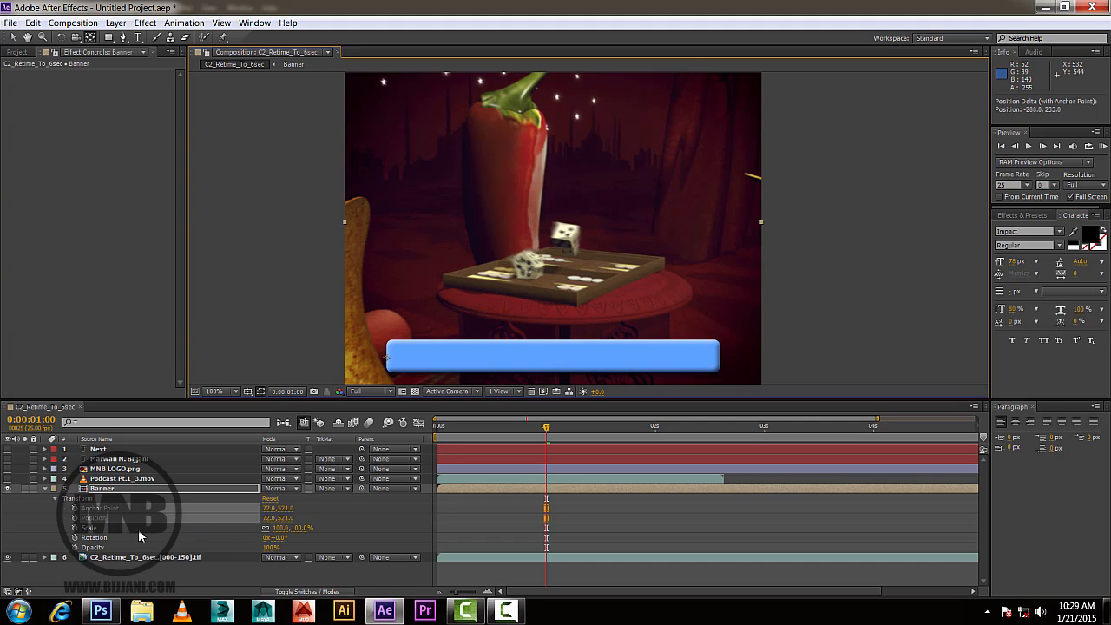
left_click(105, 551)
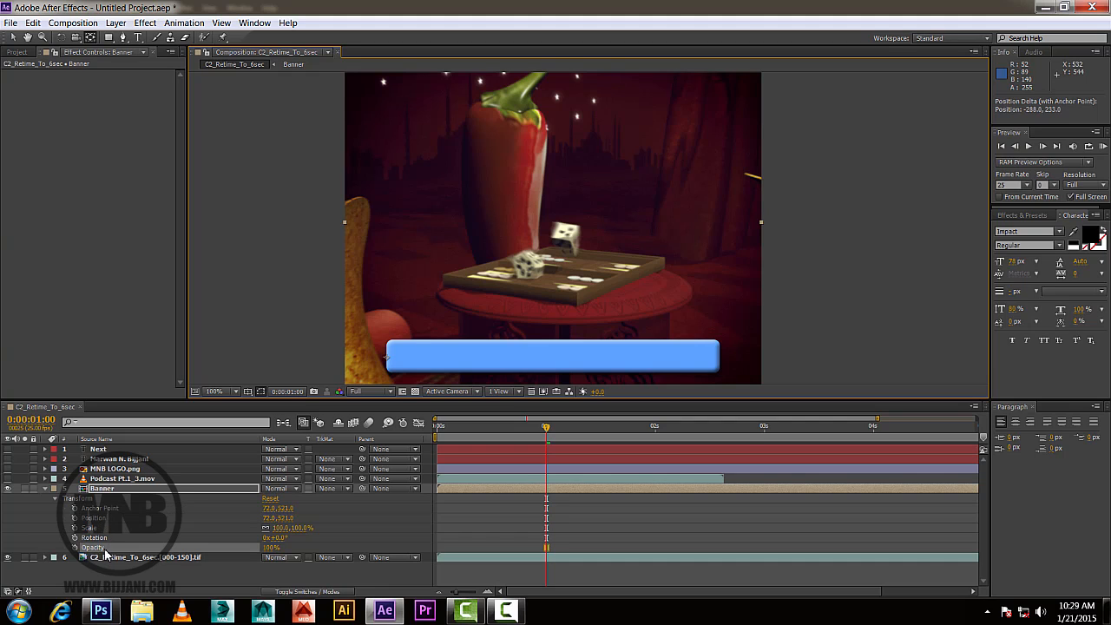
left_click(273, 548)
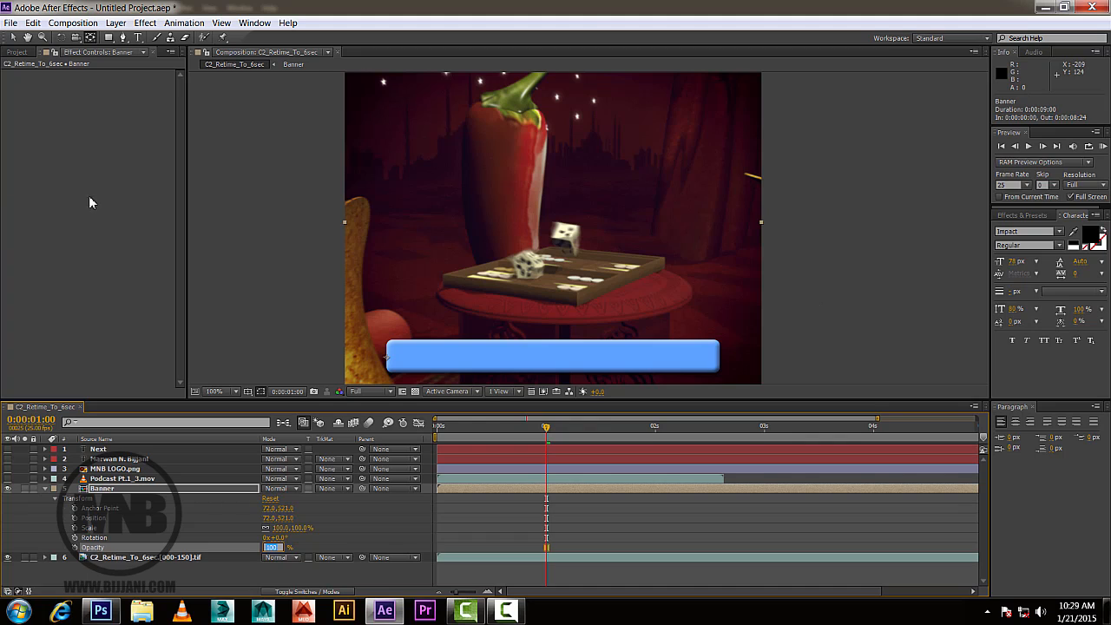
left_click(79, 574)
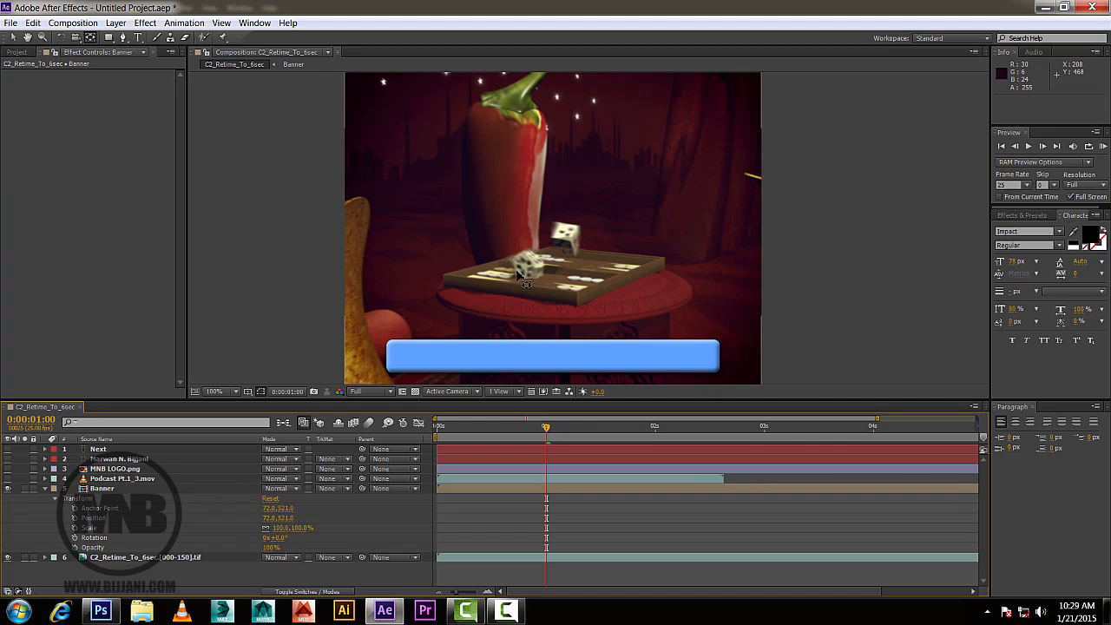
left_click(99, 510)
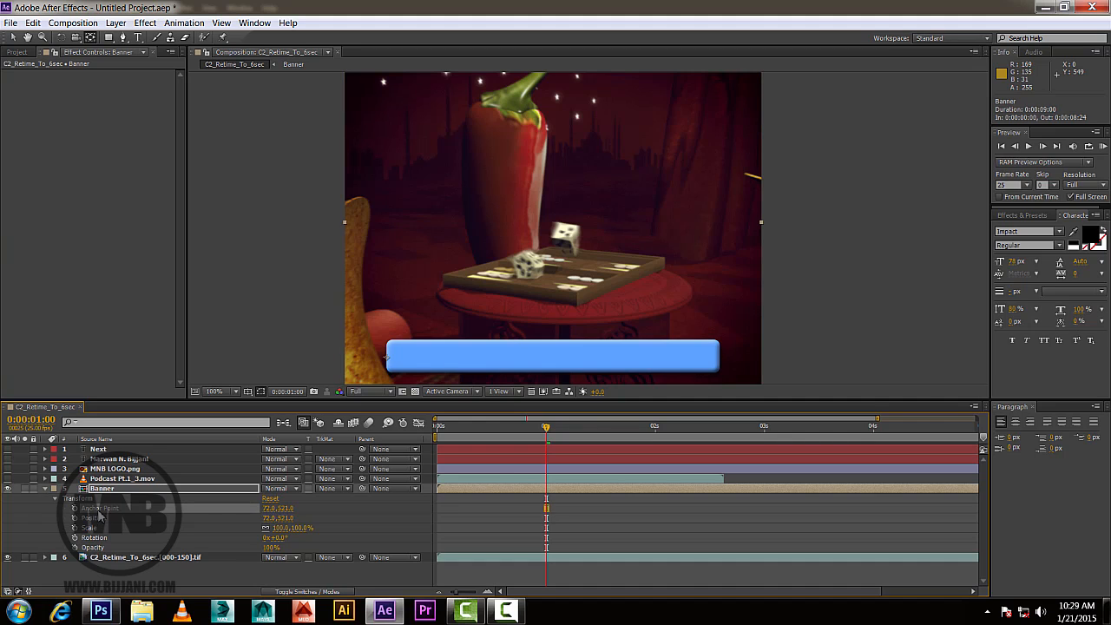
Try scaling the Banner layer down proportionally from its left-end anchor point and undo the change.
left_click(94, 529)
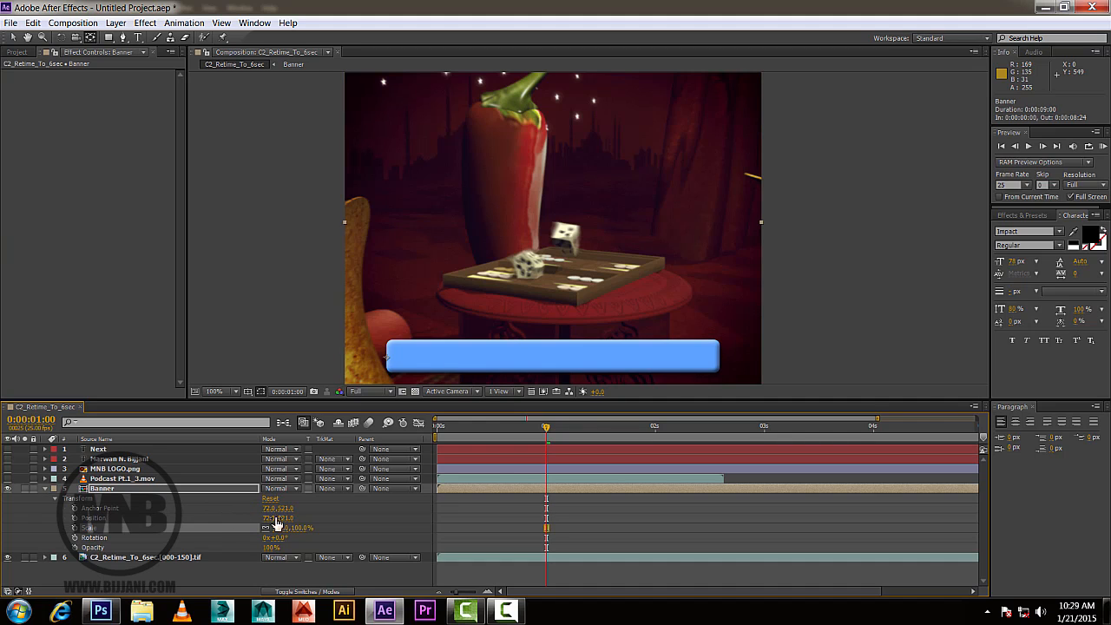
left_click_drag(298, 529, 265, 528)
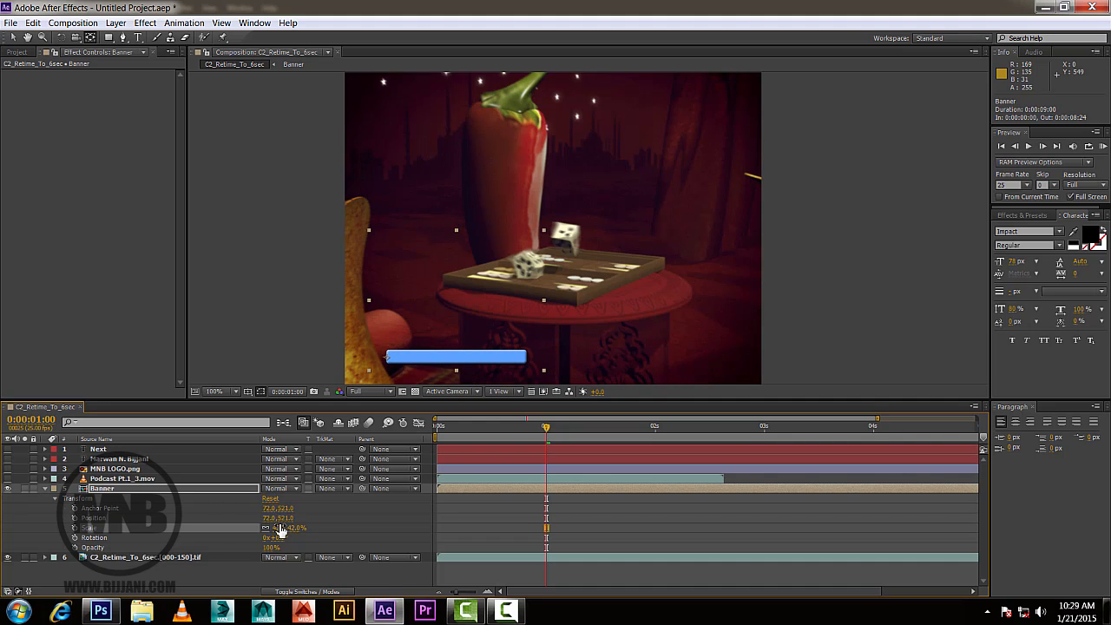
key("ctrl+z")
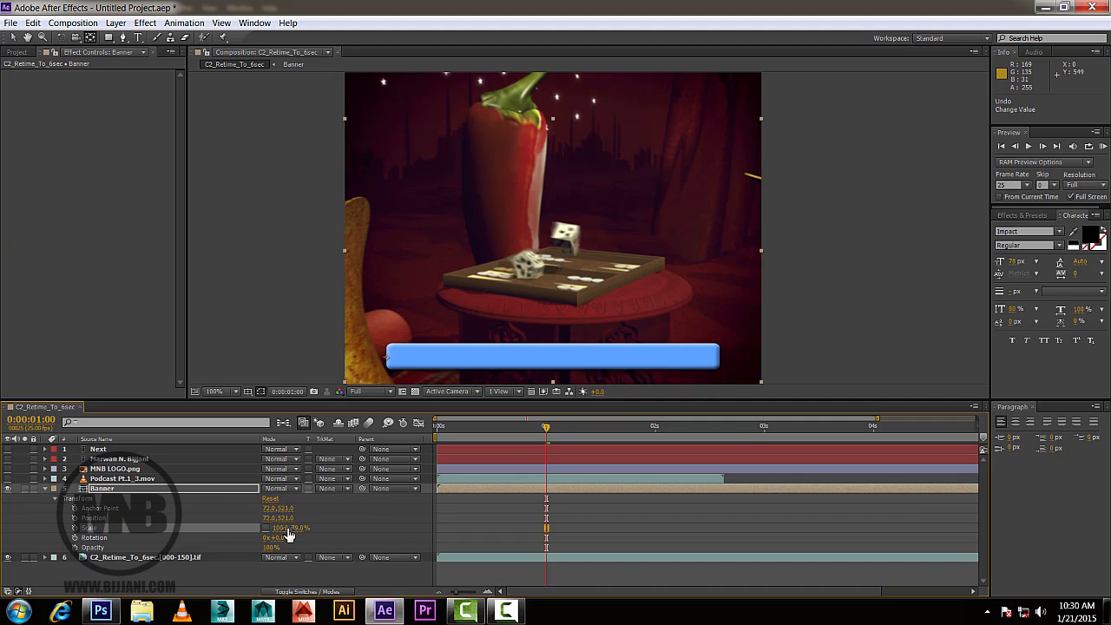
Unlink the Banner's scale proportions, set its horizontal scale to 0% and start Scale keyframing at 0:00:01:00.
left_click(265, 528)
left_click_drag(276, 528, 222, 524)
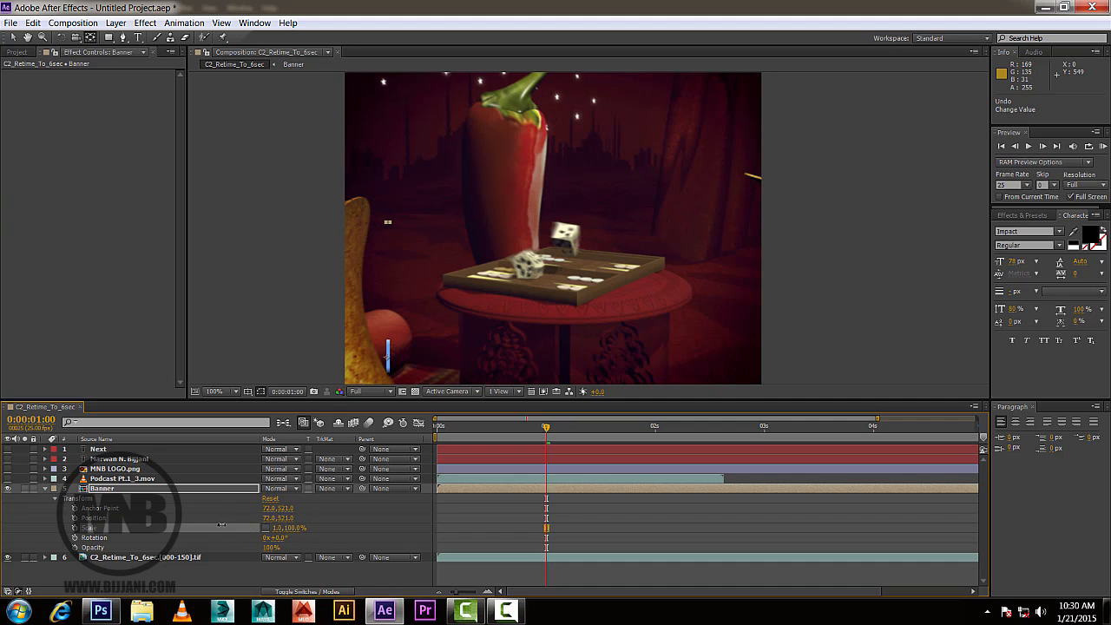
left_click(271, 518)
left_click(277, 528)
key("Return")
left_click(74, 529)
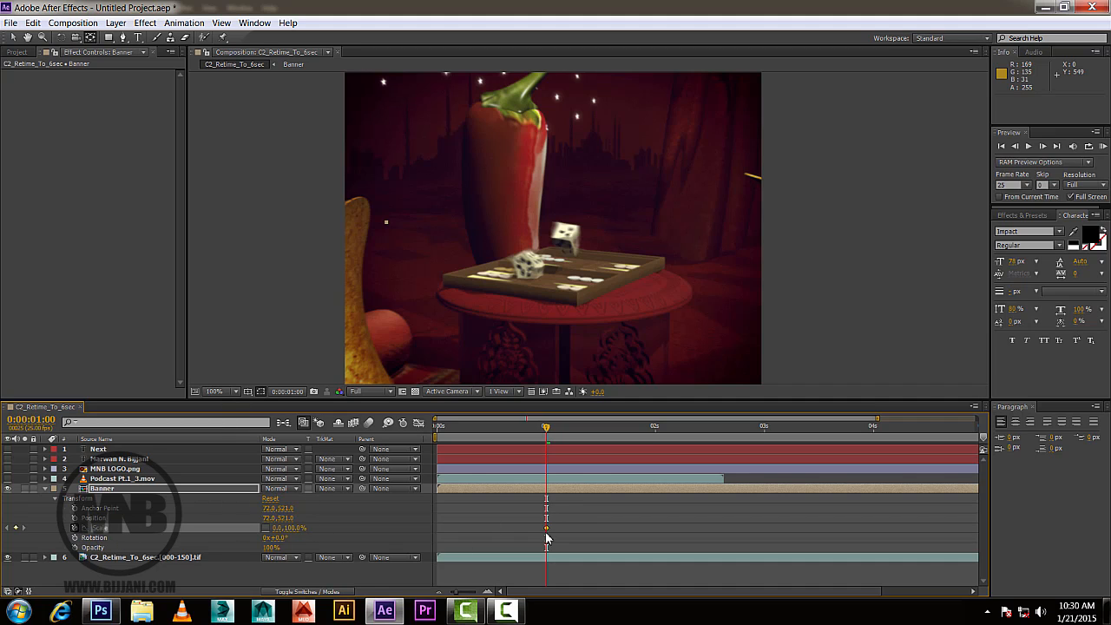
Keyframe the Banner's horizontal scale at 100% at 0:00:02:00 and start its Opacity keyframing with 0% at 0:00:01:00.
left_click_drag(547, 436, 655, 434)
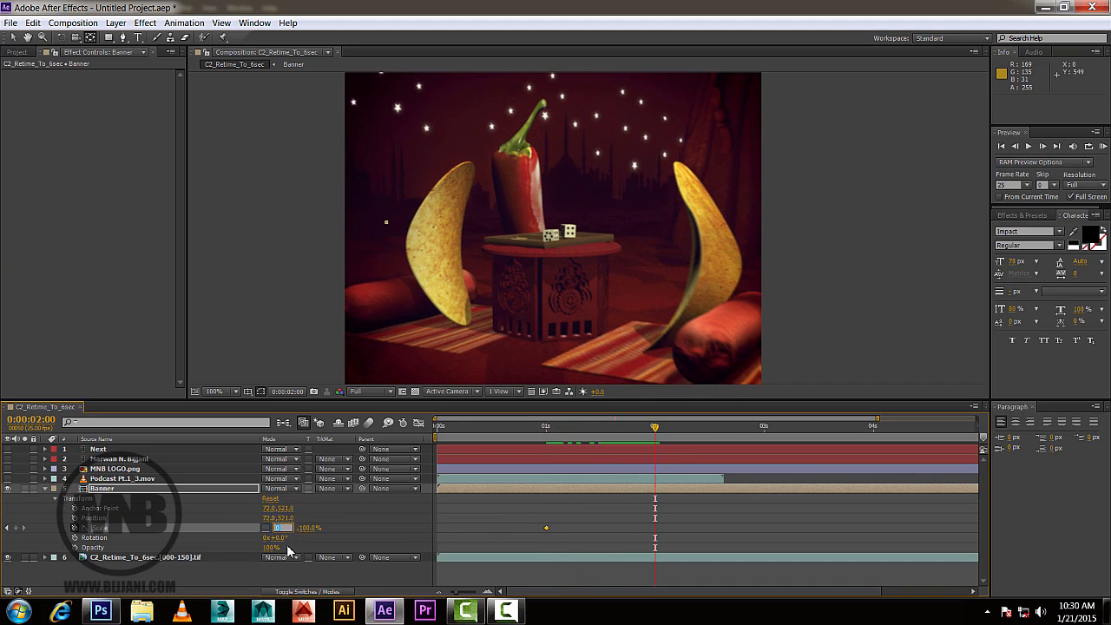
key("Return")
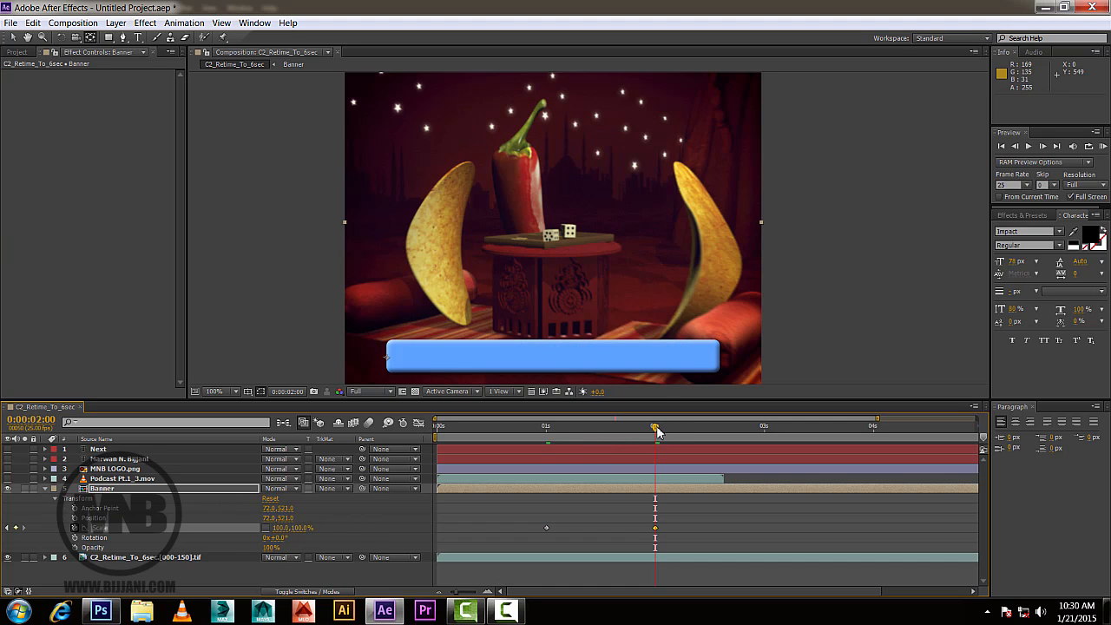
left_click_drag(657, 432, 547, 442)
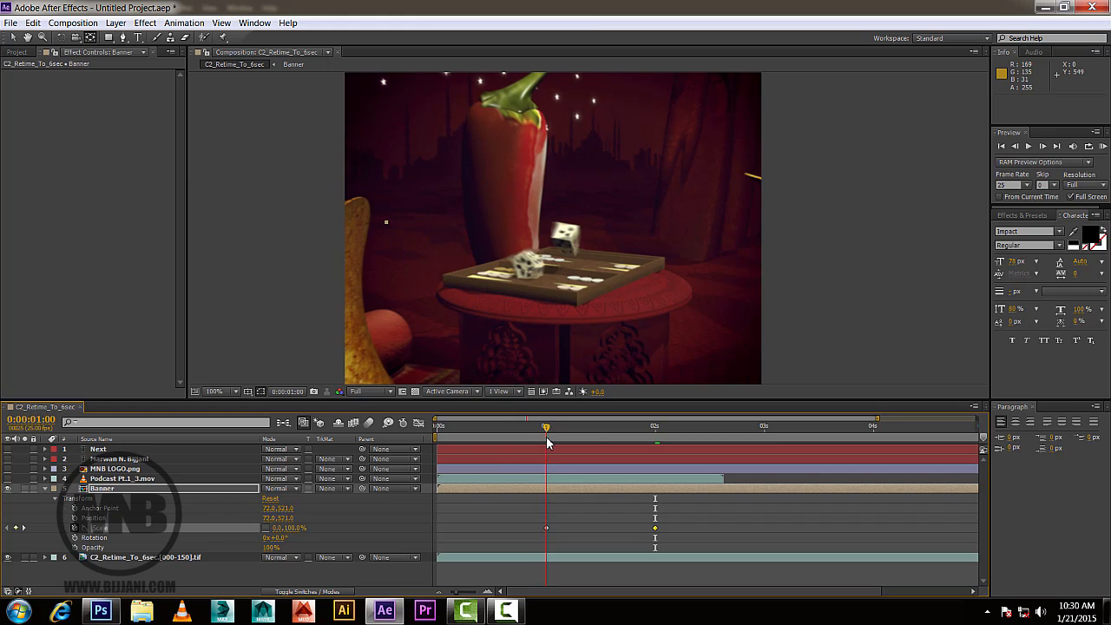
left_click(269, 549)
type("0")
key("Return")
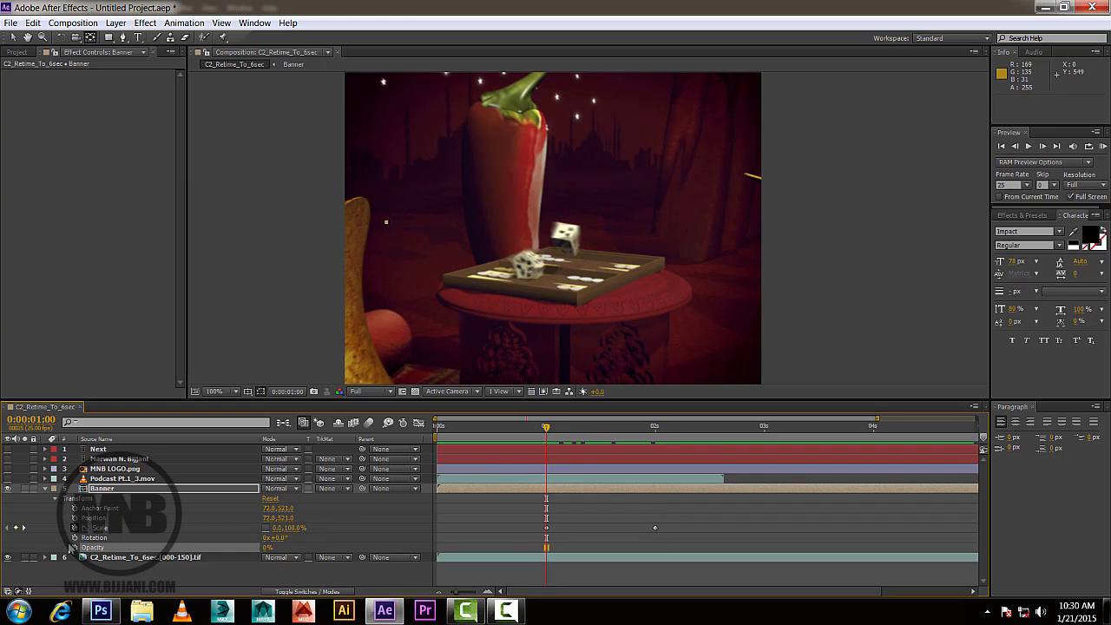
left_click(74, 548)
Keyframe the Banner's opacity at 0:00:02:00, trying 60% and settling on 80%.
left_click_drag(547, 430, 656, 441)
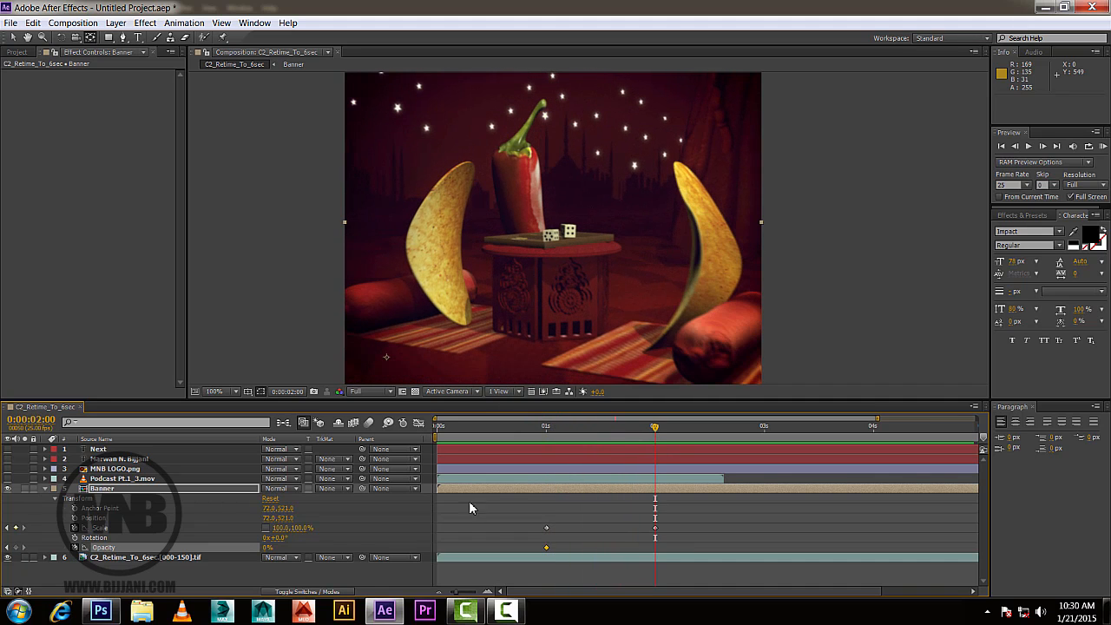
left_click(267, 548)
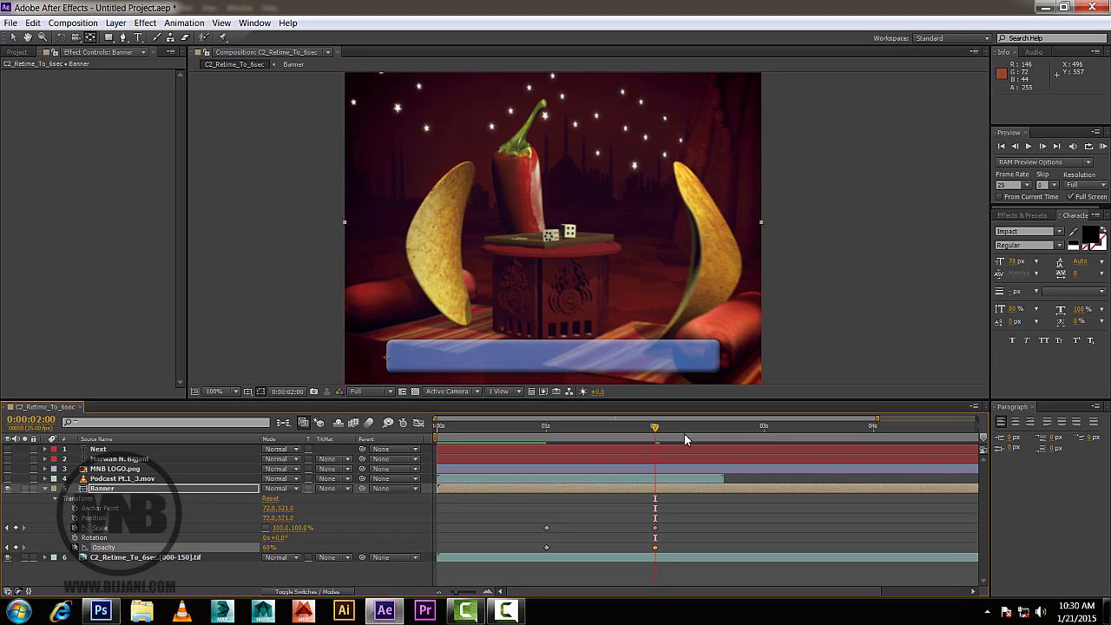
mouse_move(655, 432)
left_mouse_down()
mouse_move(513, 430)
mouse_move(656, 439)
left_mouse_up()
left_click(270, 548)
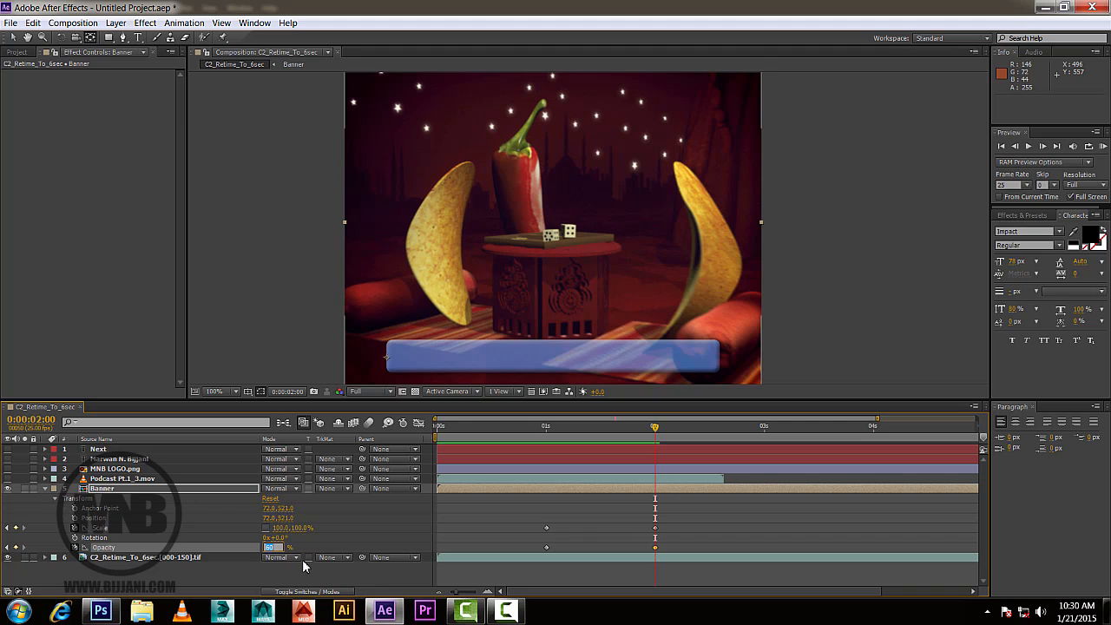
type("80")
key("Return")
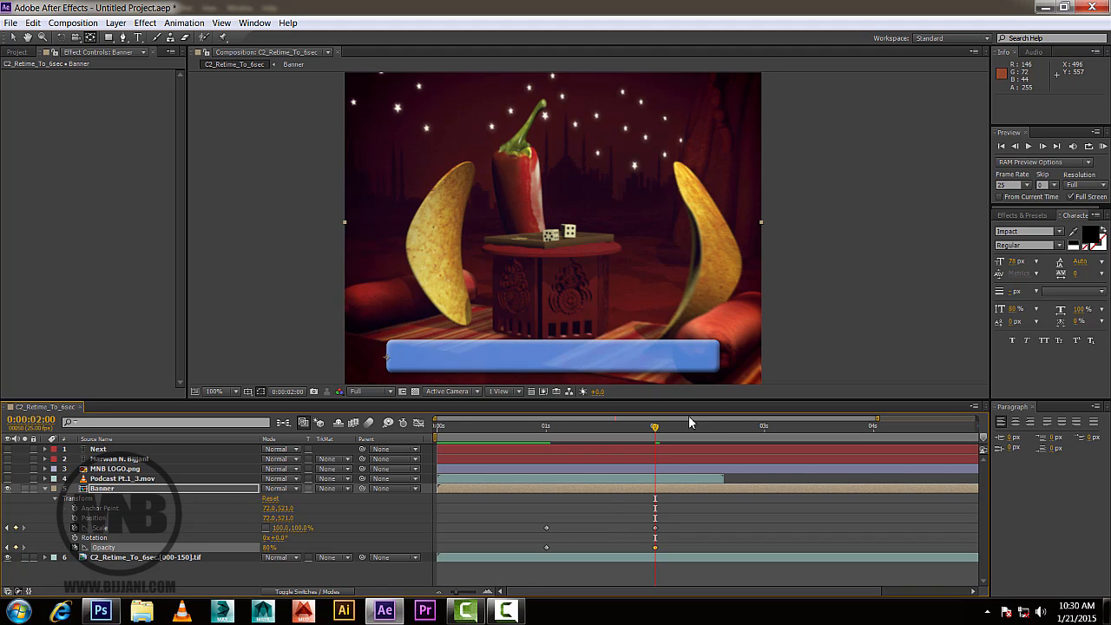
Make the MNB LOGO.png layer visible and start its Opacity keyframing with 0% at 0:00:01:19.
left_click_drag(654, 429, 632, 448)
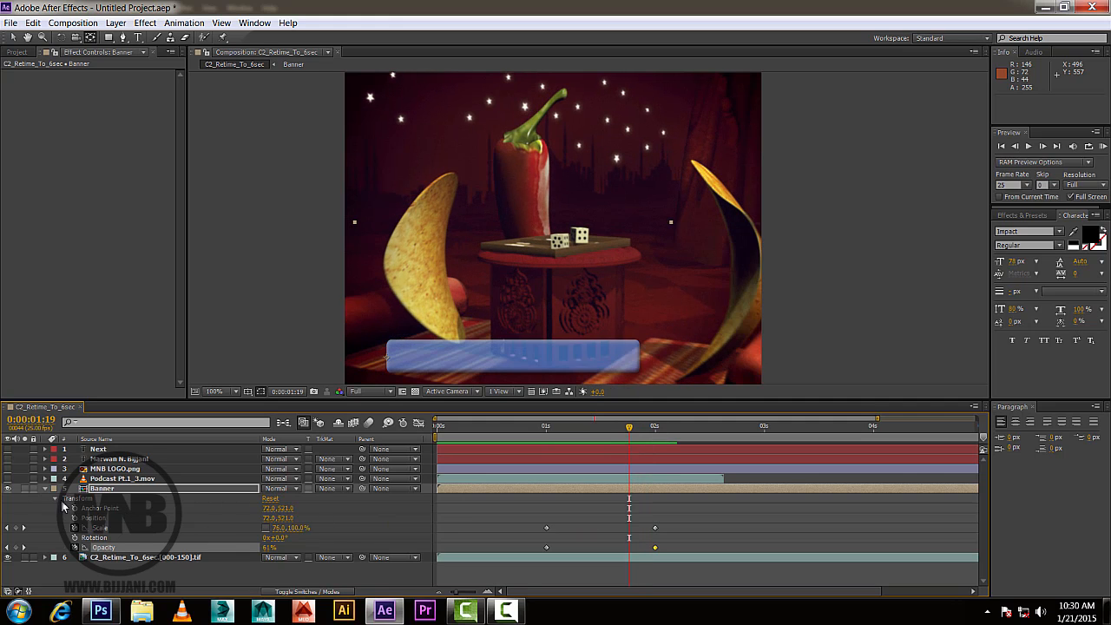
left_click(103, 470)
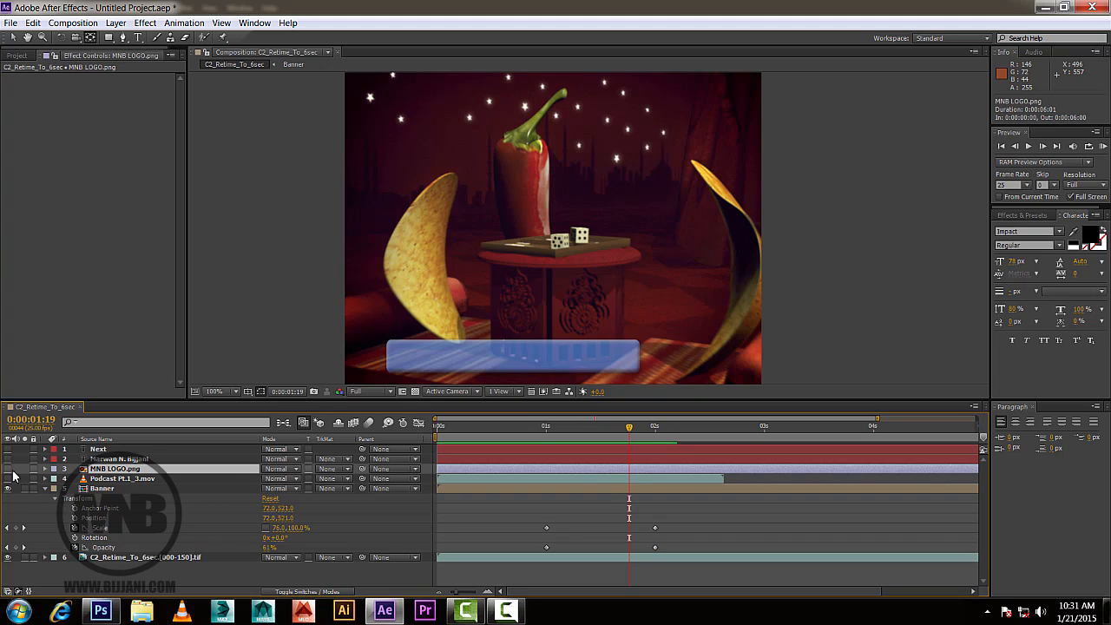
left_click(8, 470)
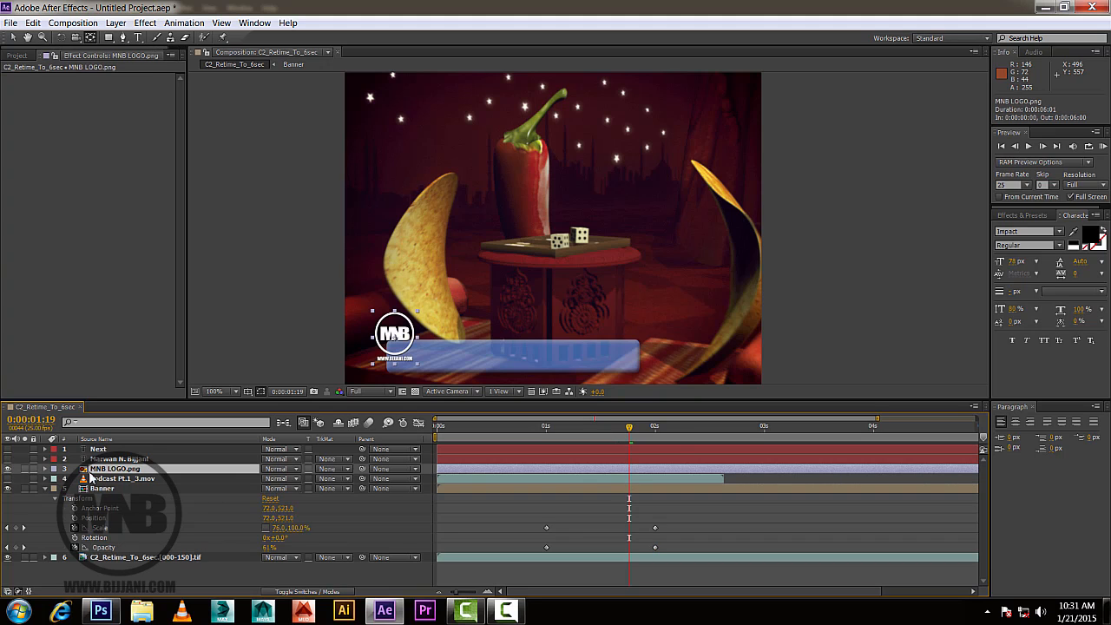
left_click(45, 470)
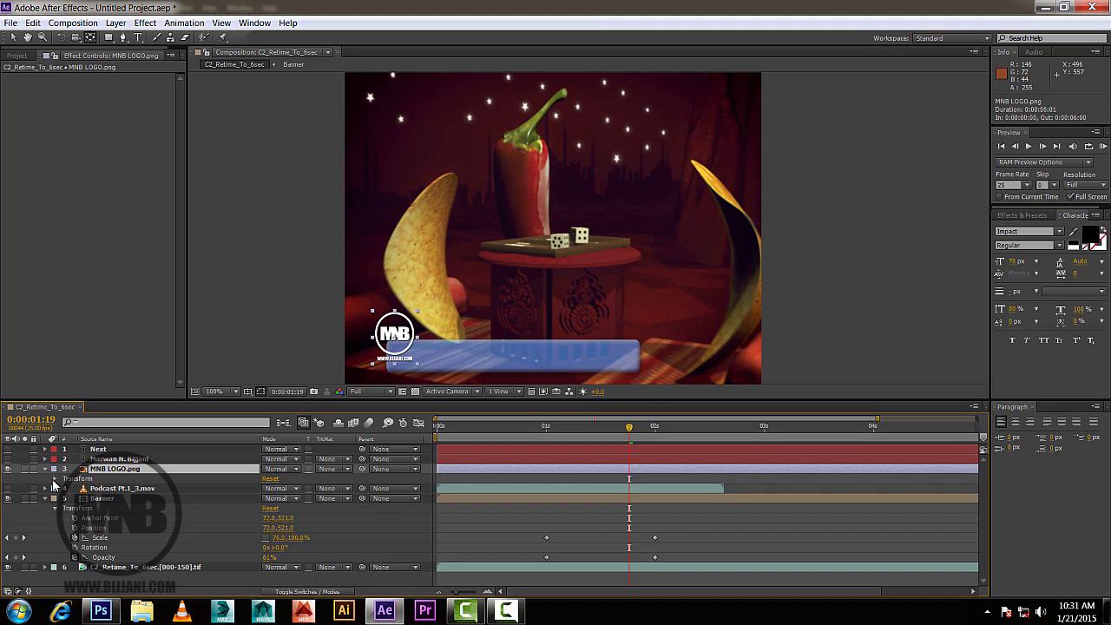
left_click(55, 479)
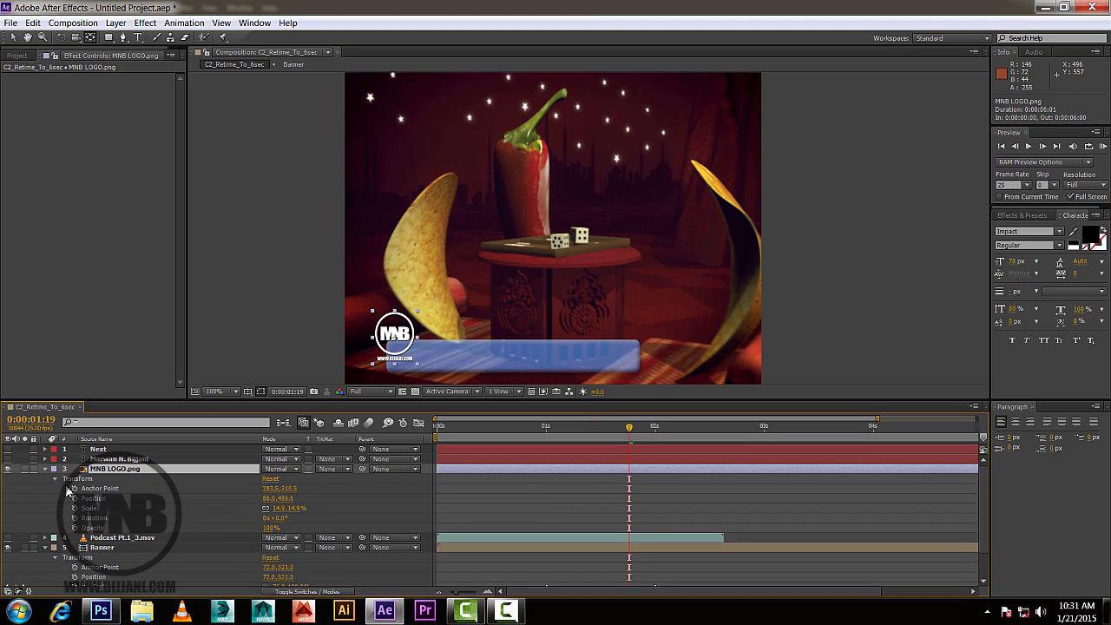
left_click(270, 528)
type("0")
key("Return")
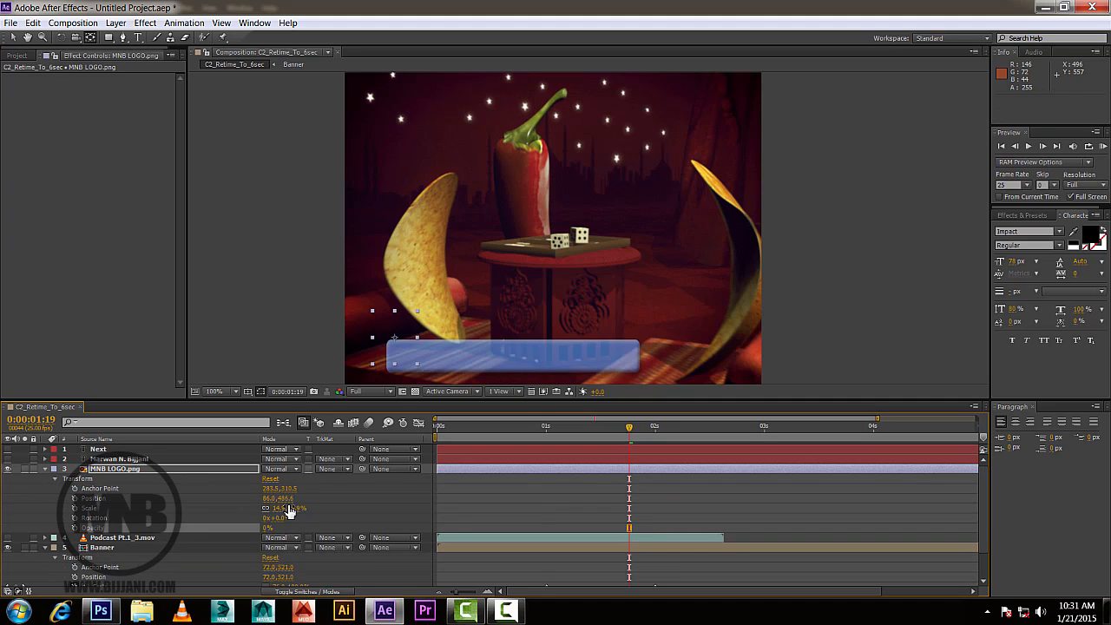
left_click(75, 528)
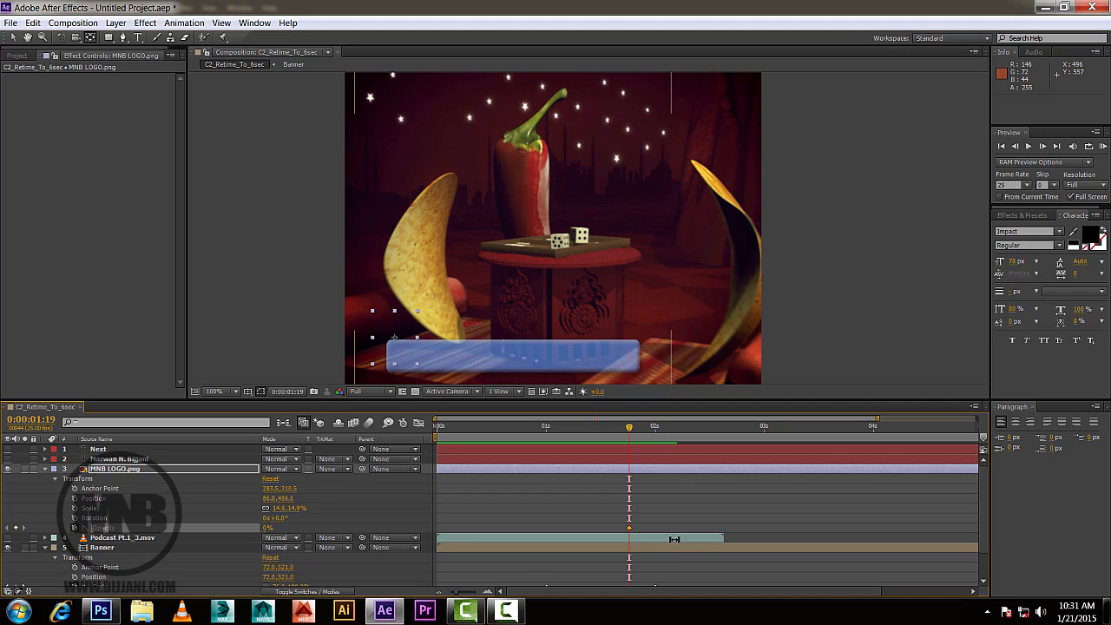
Add an Opacity keyframe of 90% to the MNB LOGO.png layer at 0:00:02:05.
left_click_drag(631, 436, 680, 440)
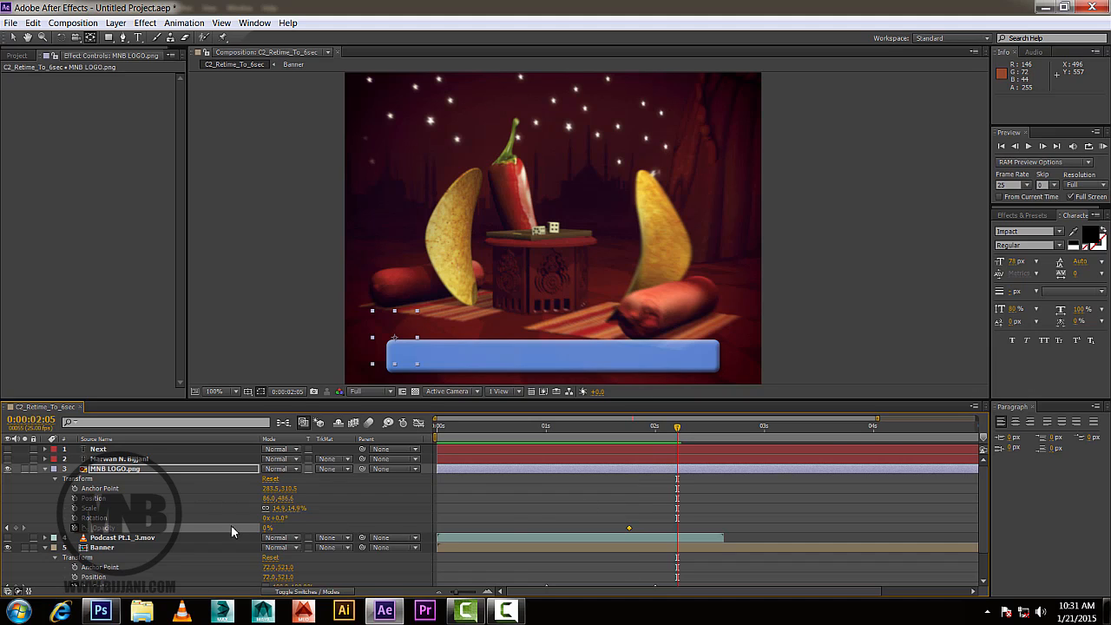
left_click(266, 527)
type("90")
key("Return")
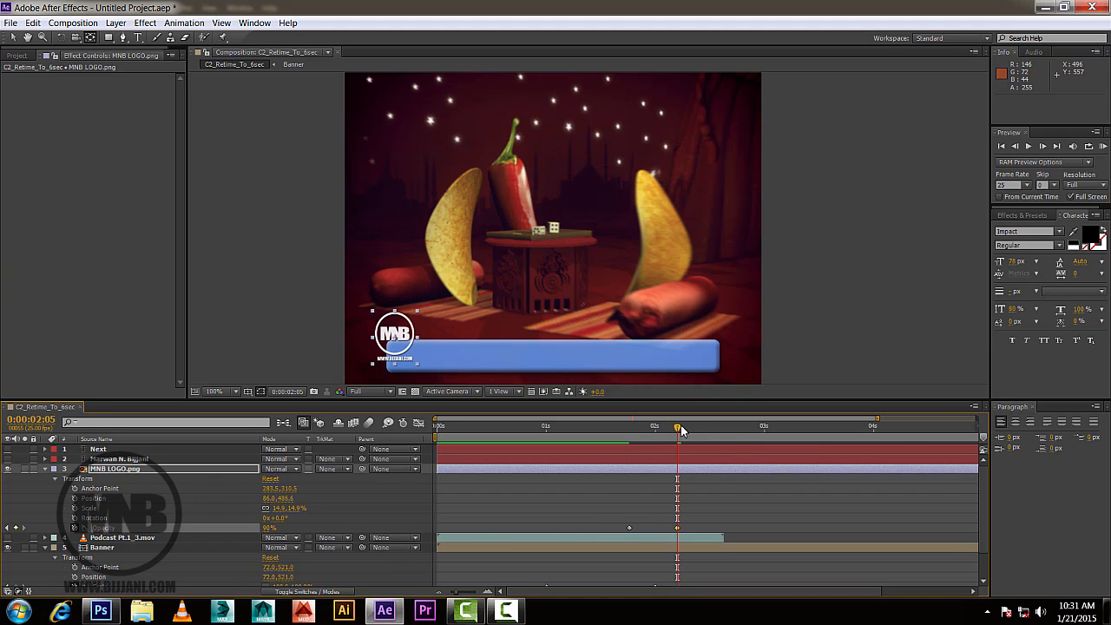
Set the current time to 0:00:01:23 and collapse the properties of the MNB LOGO.png and Banner layers.
mouse_move(681, 431)
left_mouse_down()
mouse_move(593, 428)
mouse_move(673, 430)
mouse_move(691, 449)
mouse_move(616, 453)
mouse_move(676, 445)
left_mouse_up()
left_click_drag(675, 434, 646, 437)
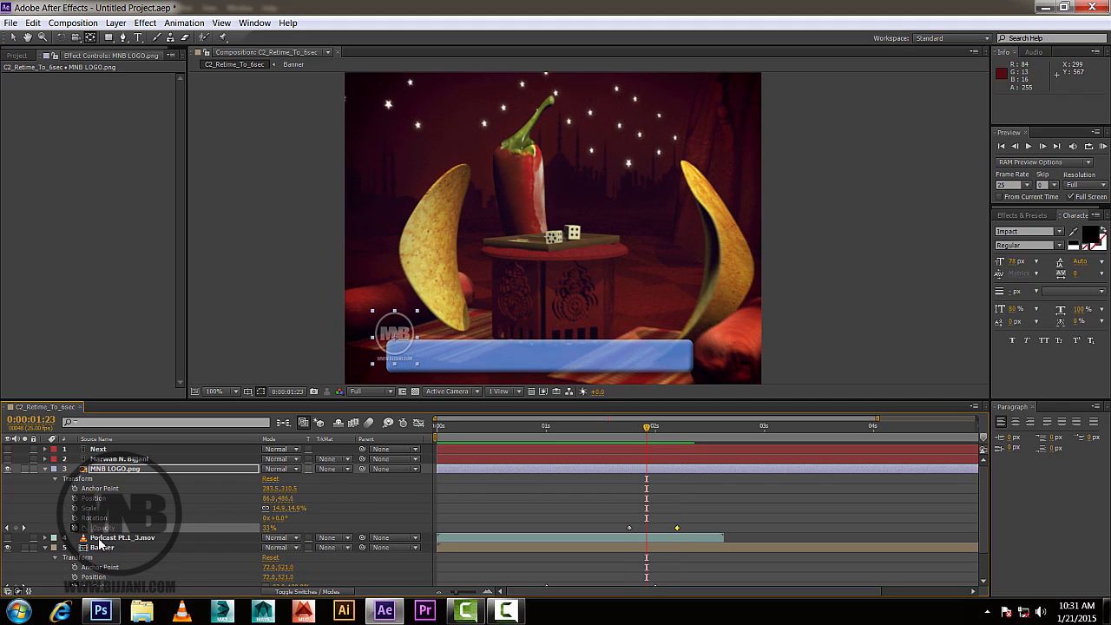
left_click(44, 469)
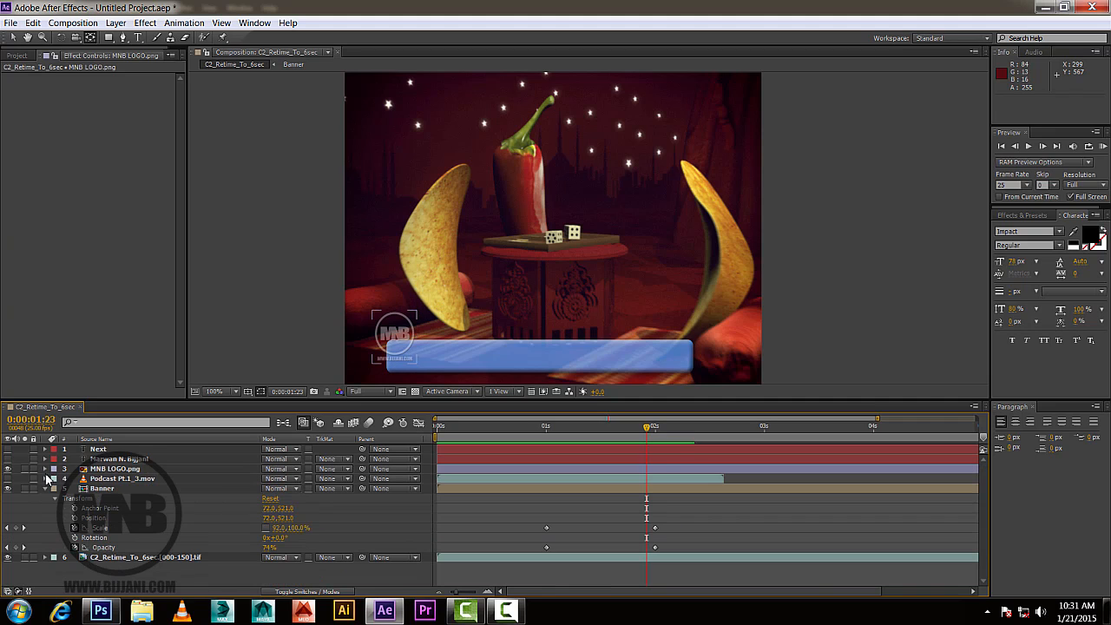
left_click(44, 488)
left_click(104, 469)
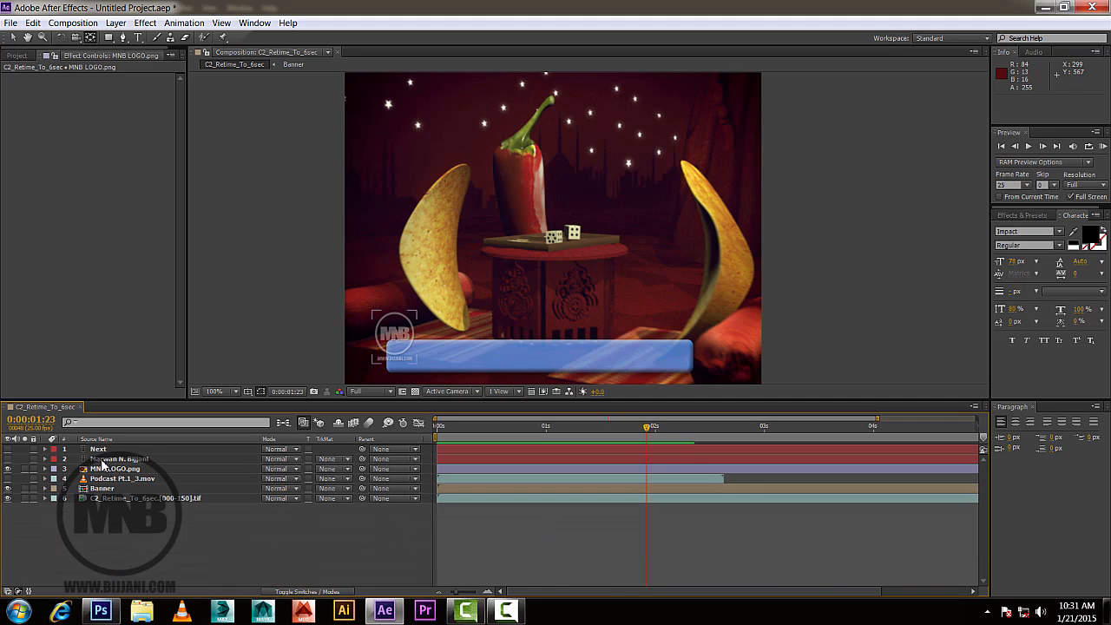
Expand the name title layer's Transform properties and start its Opacity keyframing with 0% at 0:00:01:23.
left_click(95, 460)
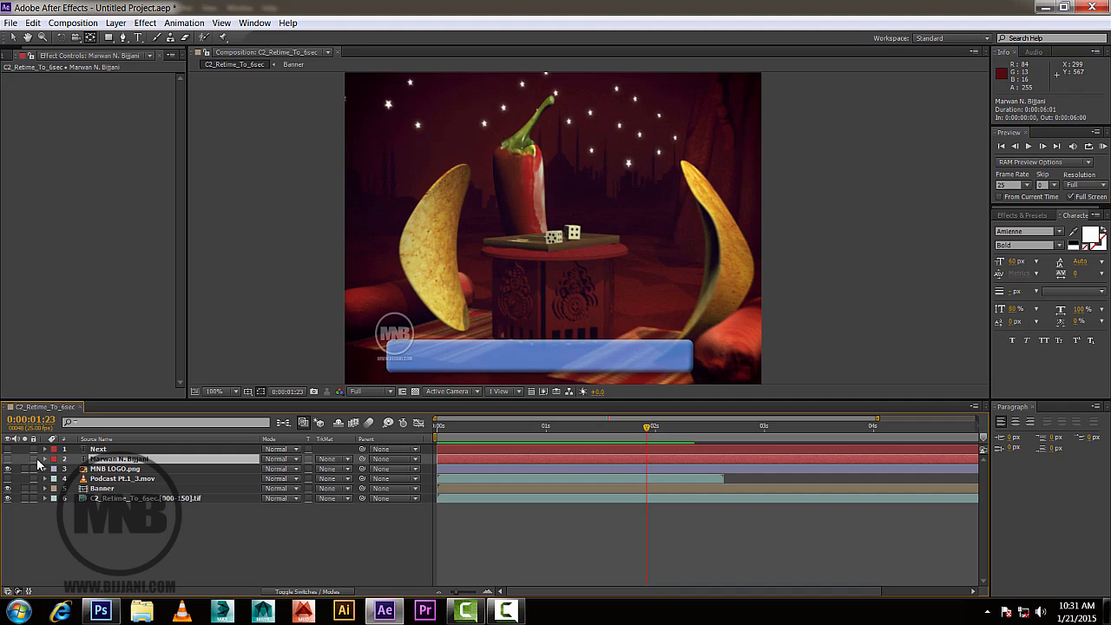
left_click(44, 459)
key("ctrl+shift+a")
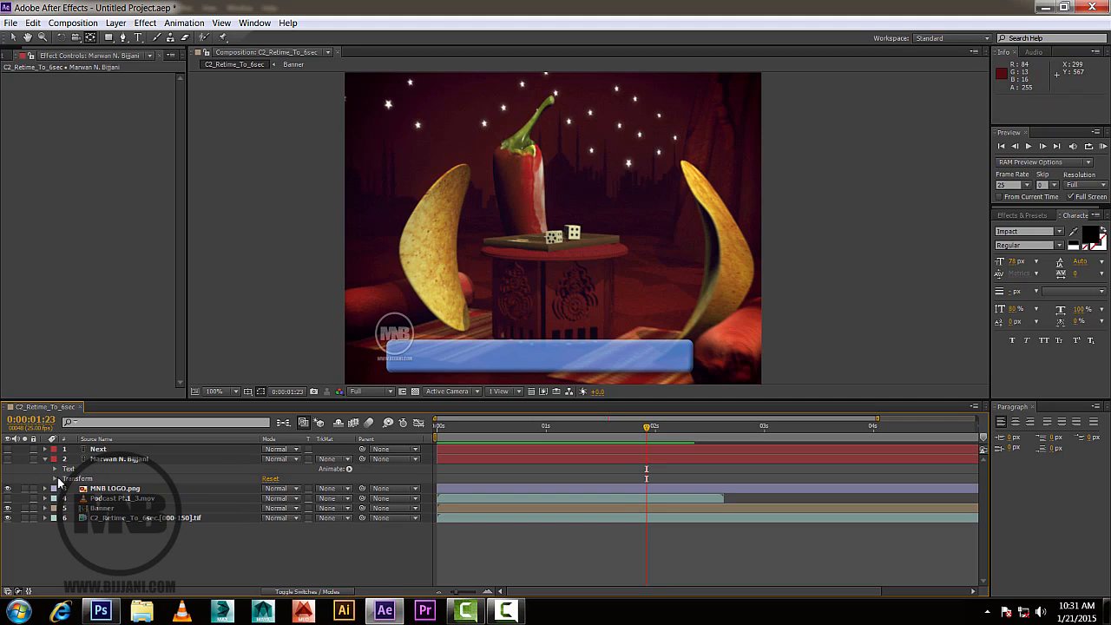
left_click(55, 479)
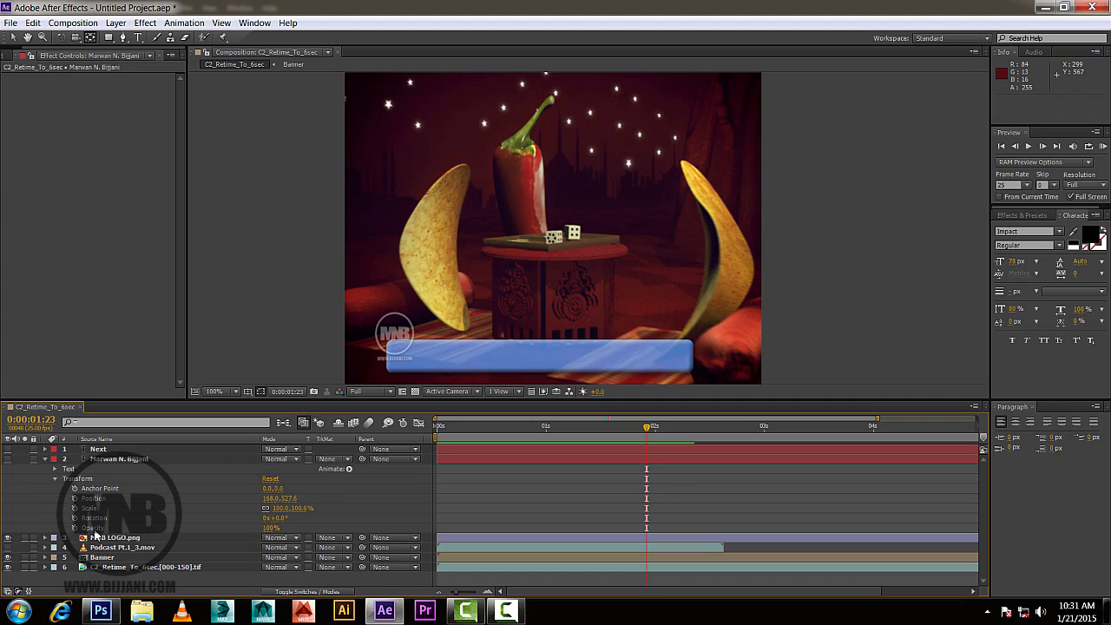
left_click(272, 528)
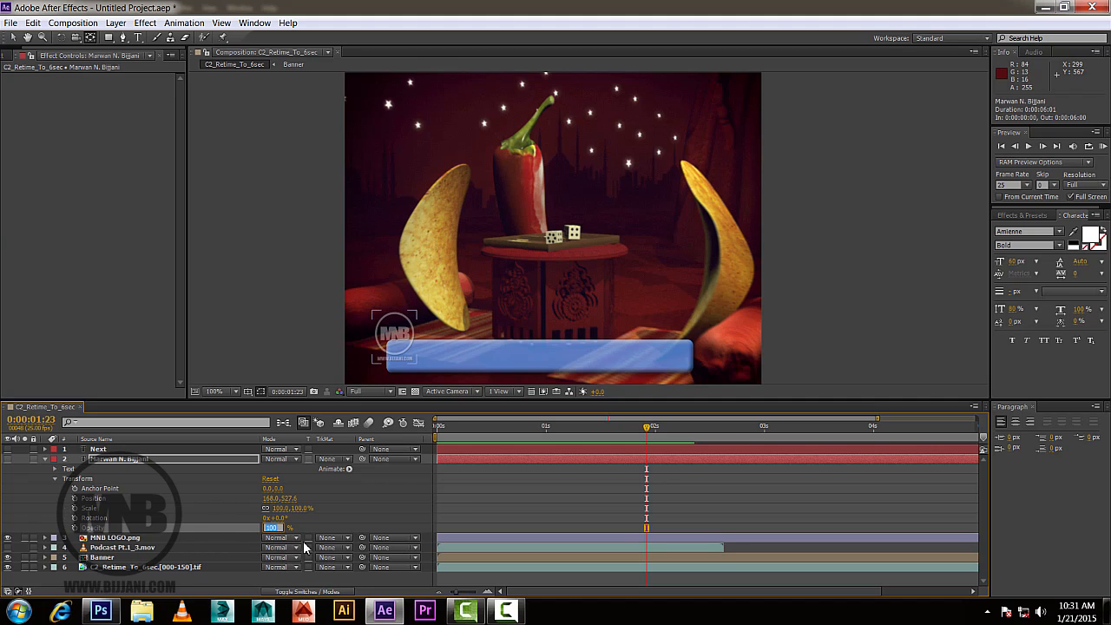
type("0")
key("Return")
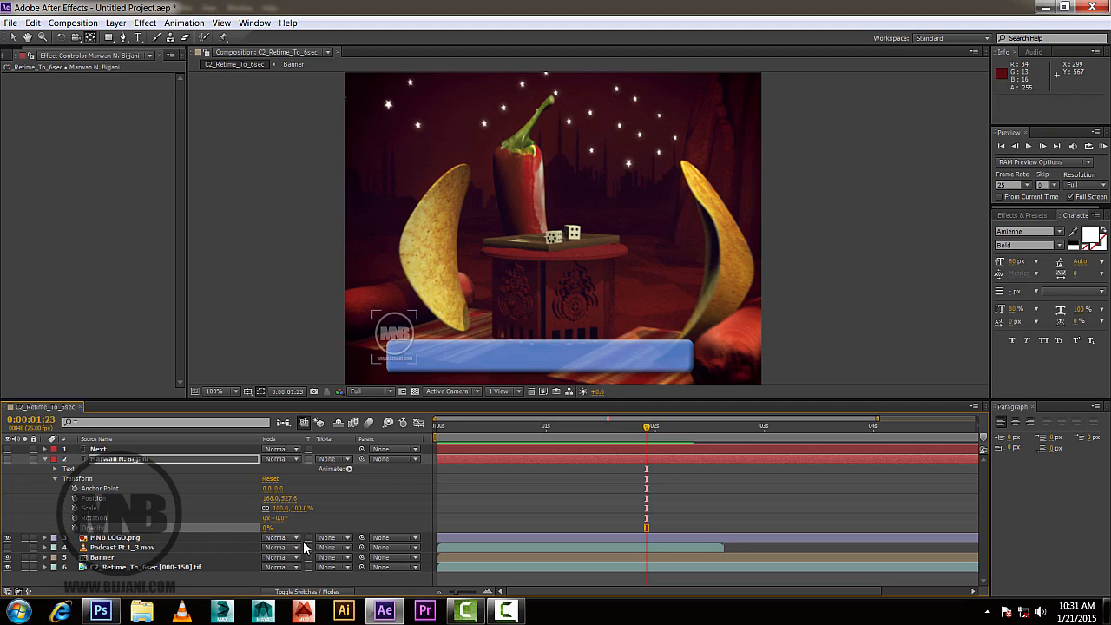
left_click(75, 528)
Add an Opacity keyframe of 100% to the name title layer at 0:00:02:09.
left_click_drag(652, 435, 696, 440)
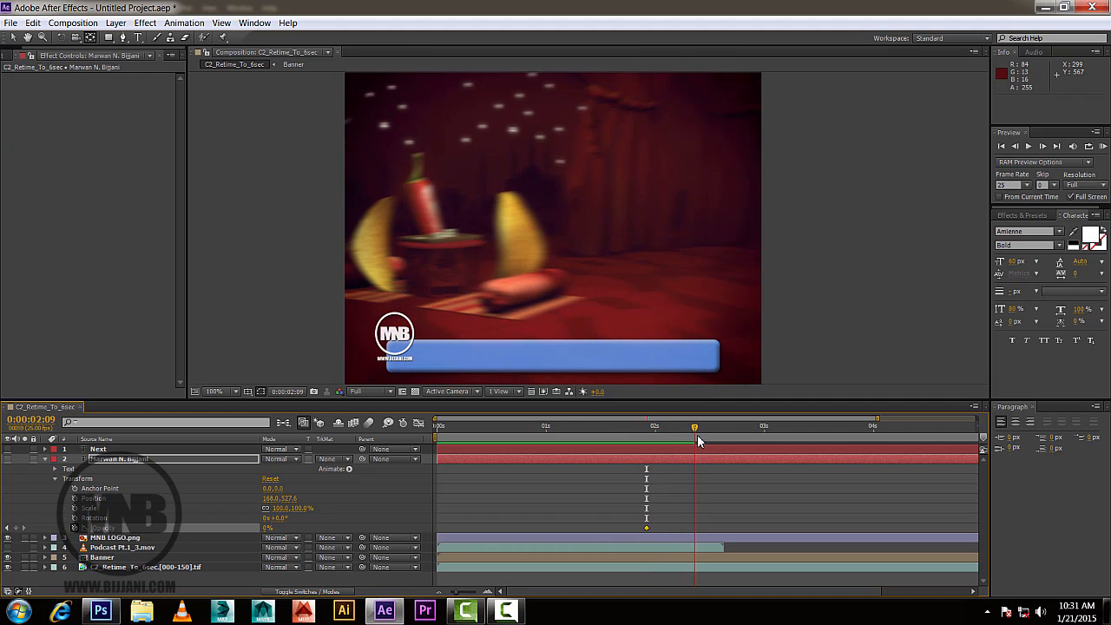
left_click(127, 538)
left_click(269, 528)
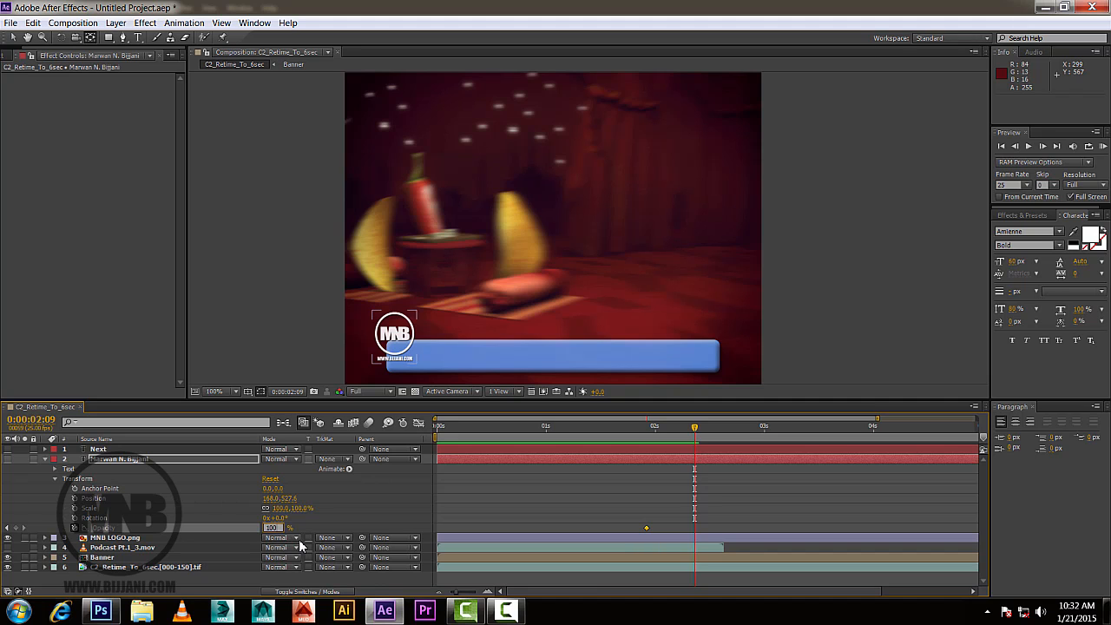
left_click(440, 486)
Make the name title layer visible and preview its fade-in between about 0:00:01:21 and 0:00:02:10.
mouse_move(695, 431)
left_mouse_down()
mouse_move(595, 432)
mouse_move(690, 435)
left_mouse_up()
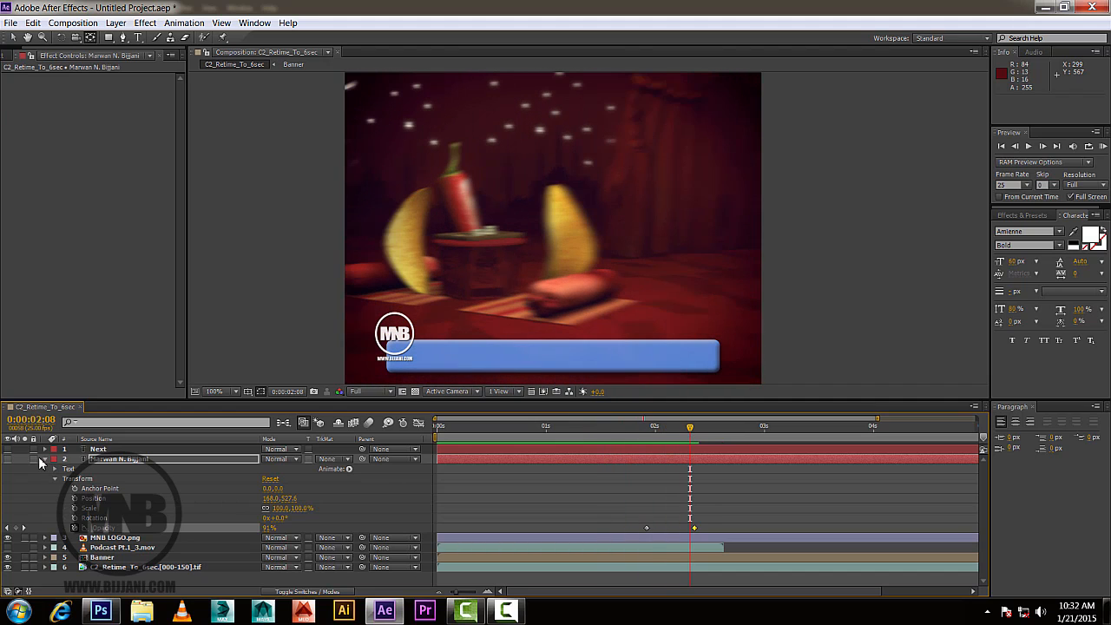
left_click(6, 459)
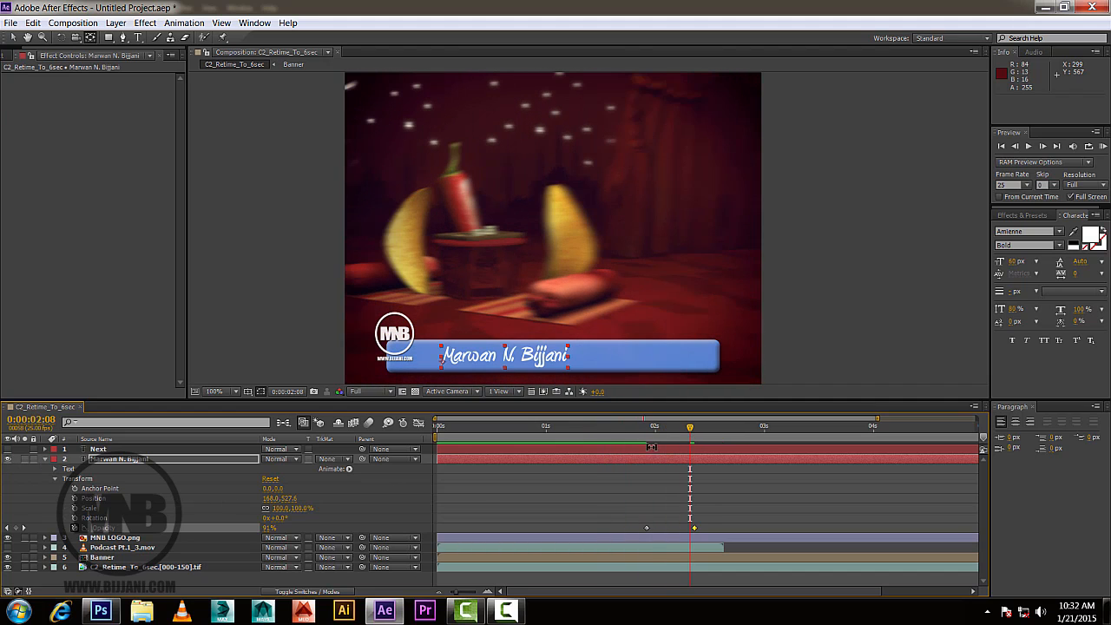
left_click_drag(691, 432, 638, 437)
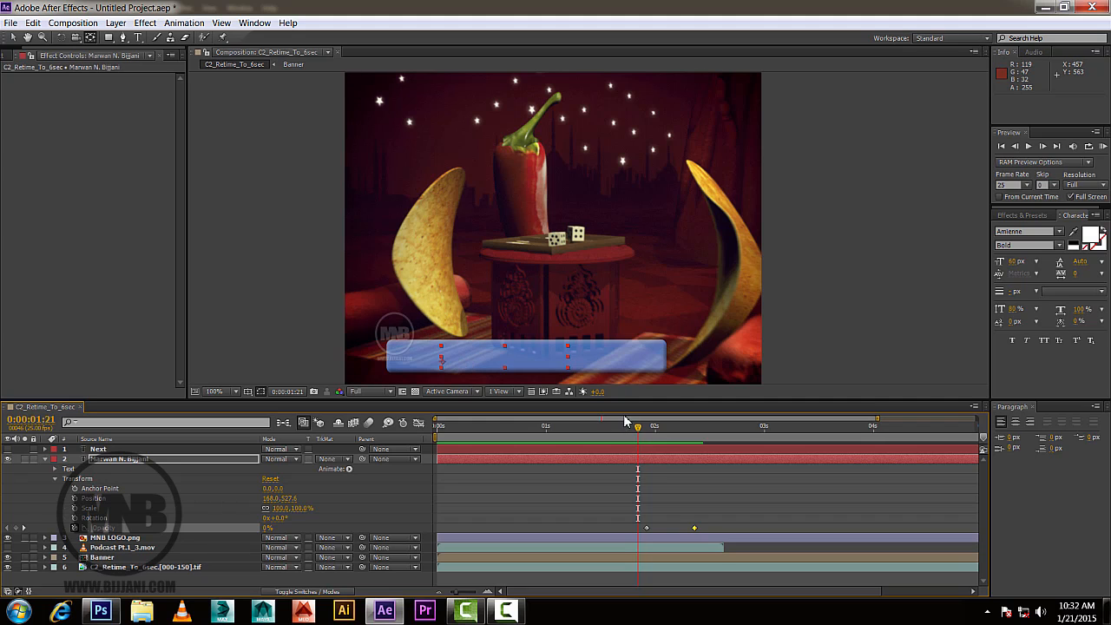
left_click_drag(638, 431, 702, 441)
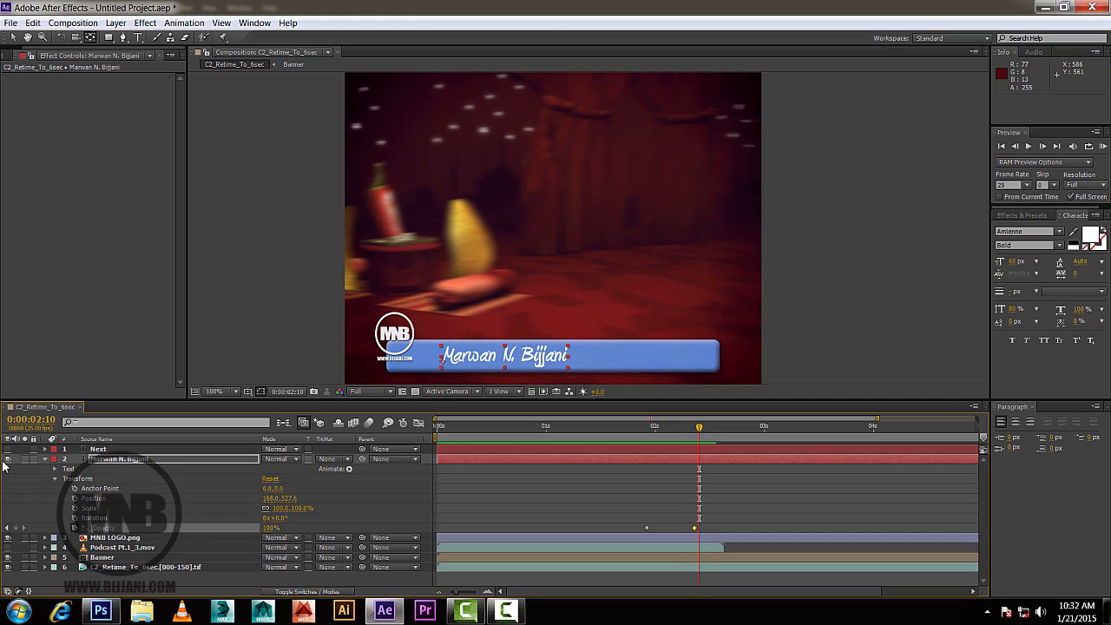
Make the Next title layer visible, select it, and browse to the Text folder of the animation presets in Bridge.
left_click(7, 448)
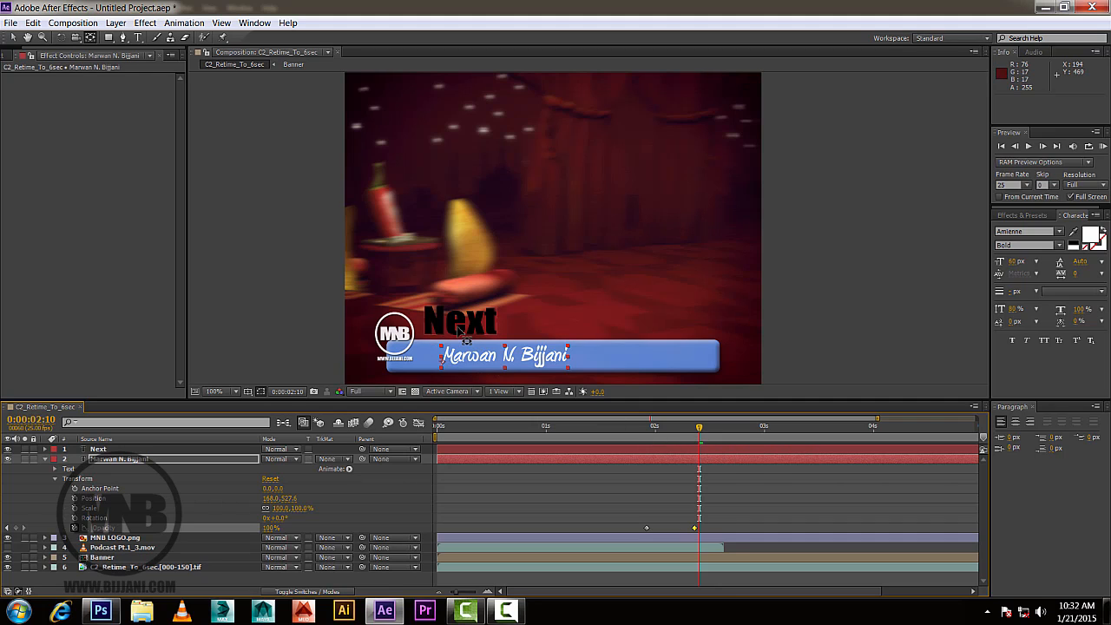
left_click(108, 451)
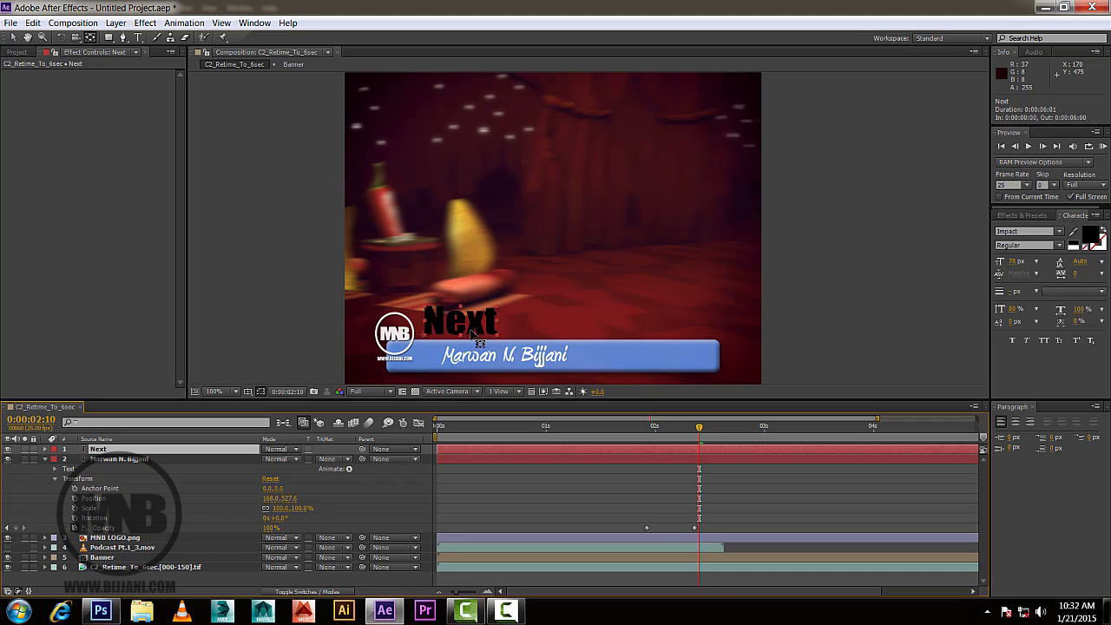
left_click(185, 23)
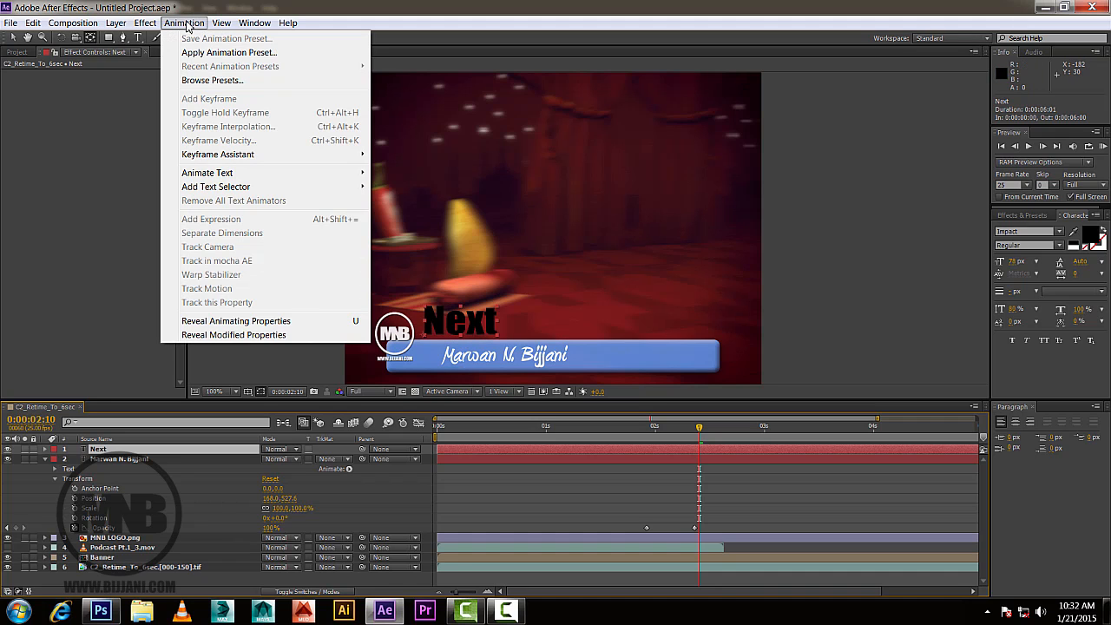
left_click(219, 82)
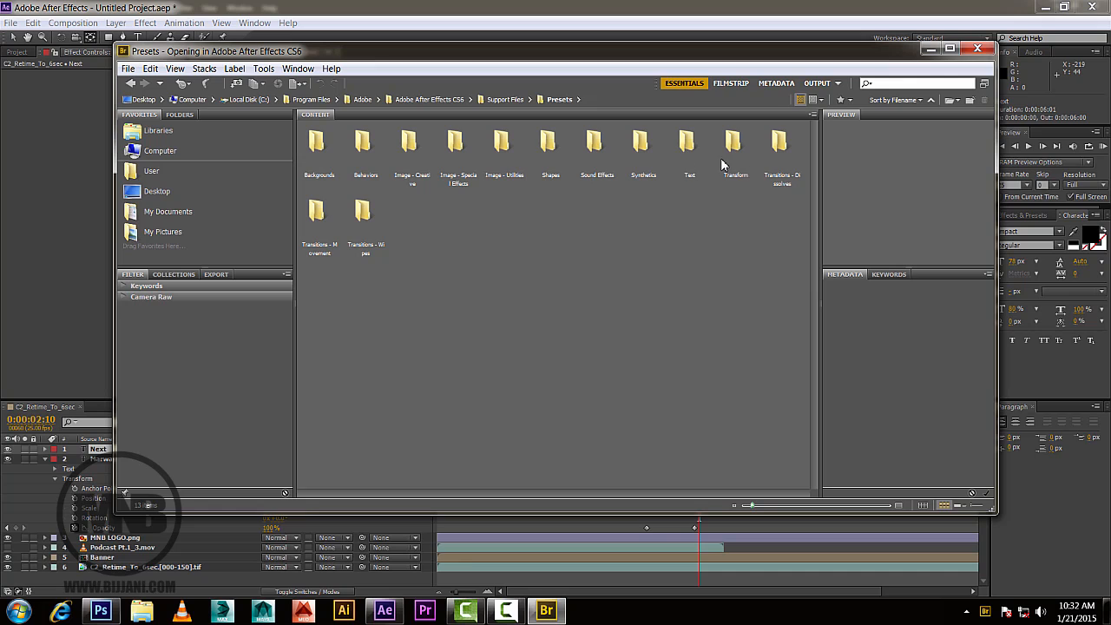
left_click(690, 151)
double_click(689, 151)
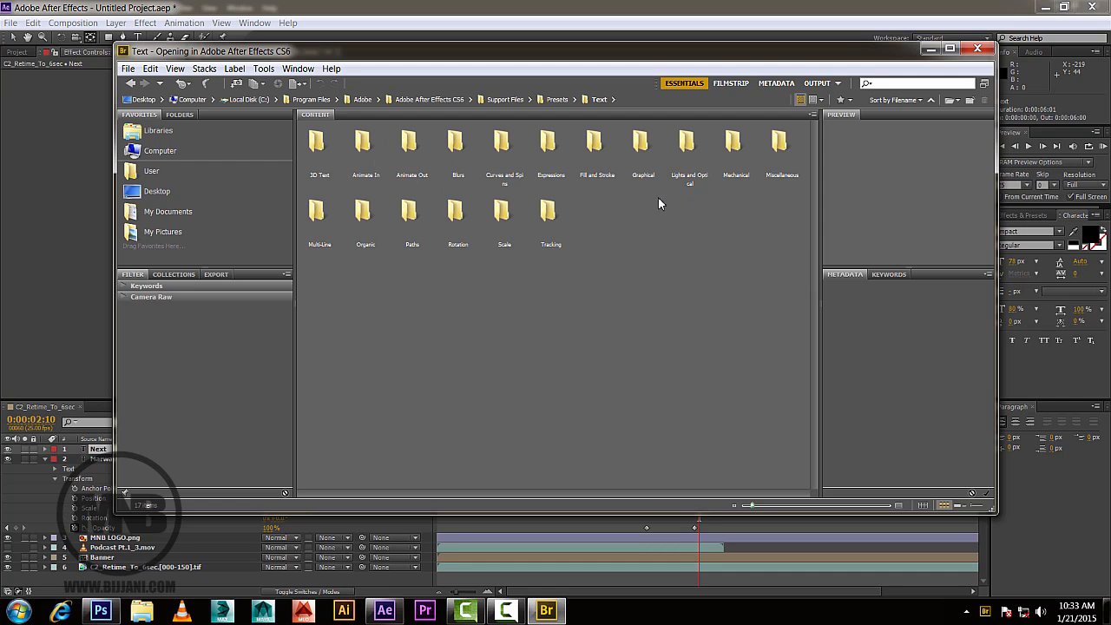
Apply the Smooth Move In.ffx preset from the Animate In text presets to the Next layer.
double_click(542, 162)
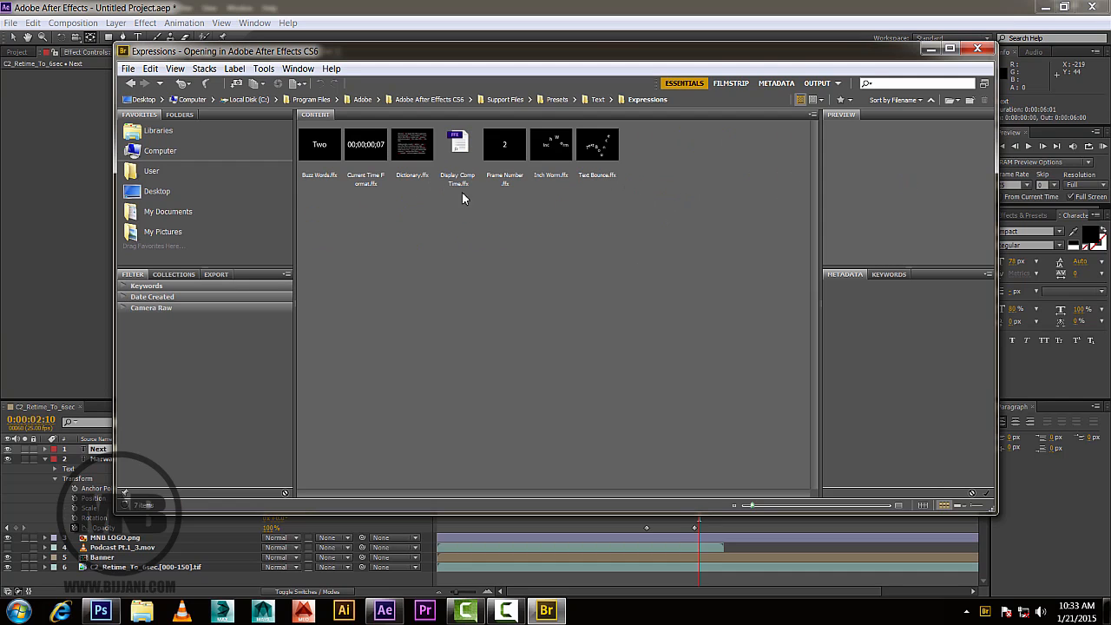
left_click(131, 83)
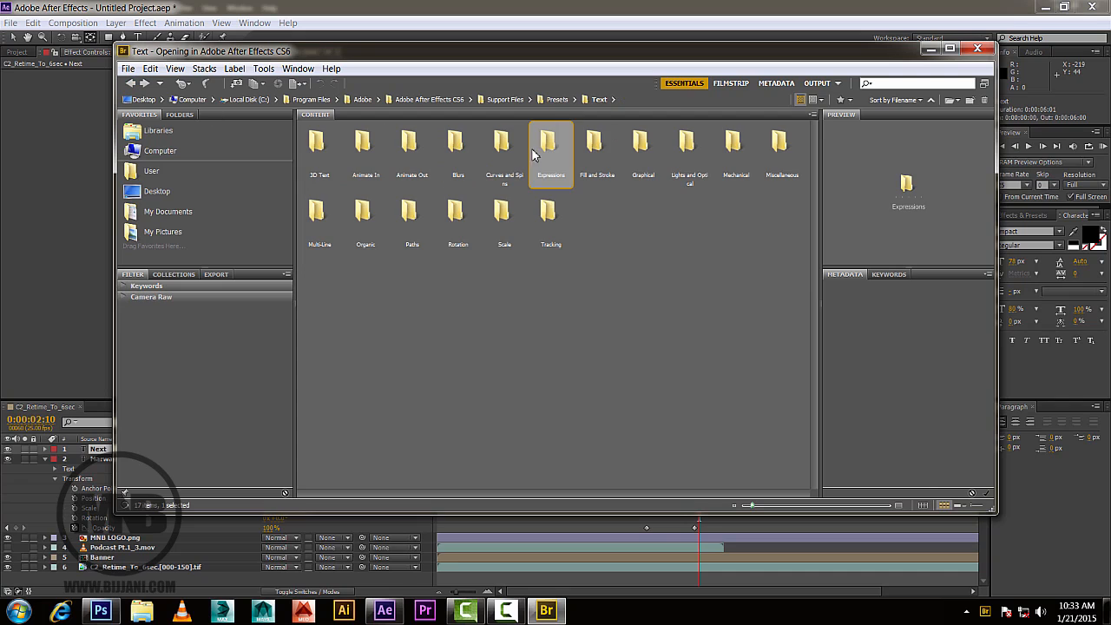
left_click(367, 153)
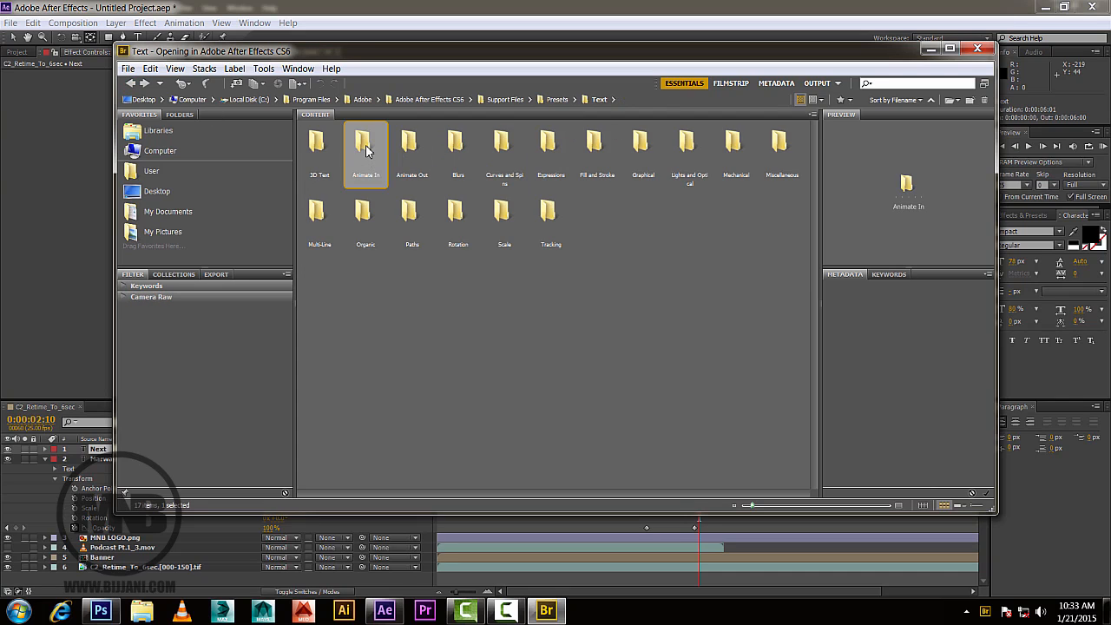
double_click(366, 152)
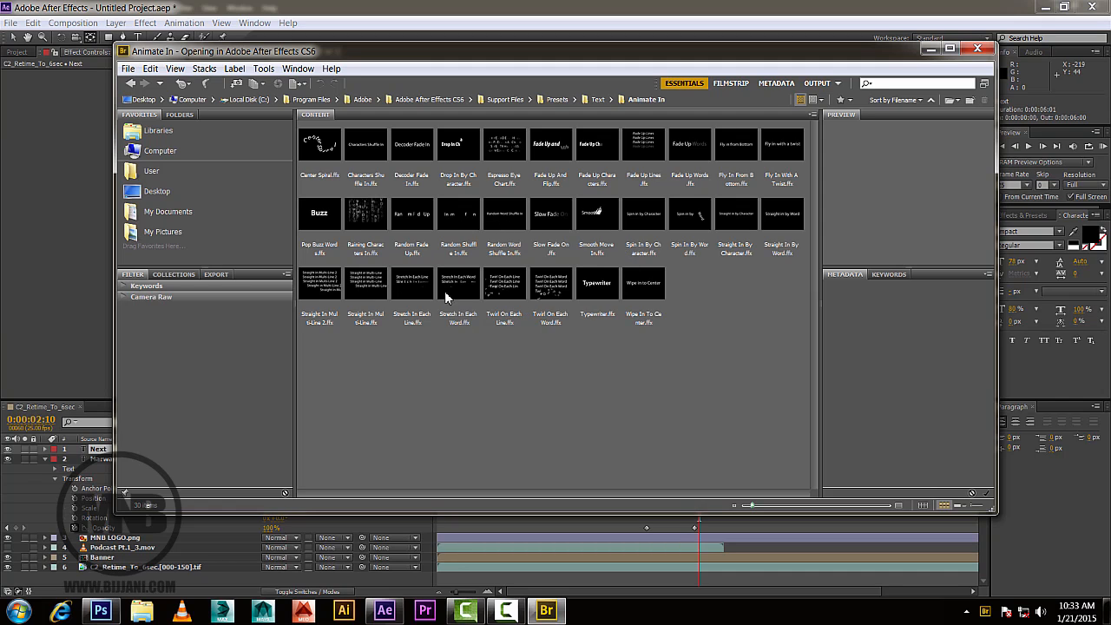
left_click(593, 223)
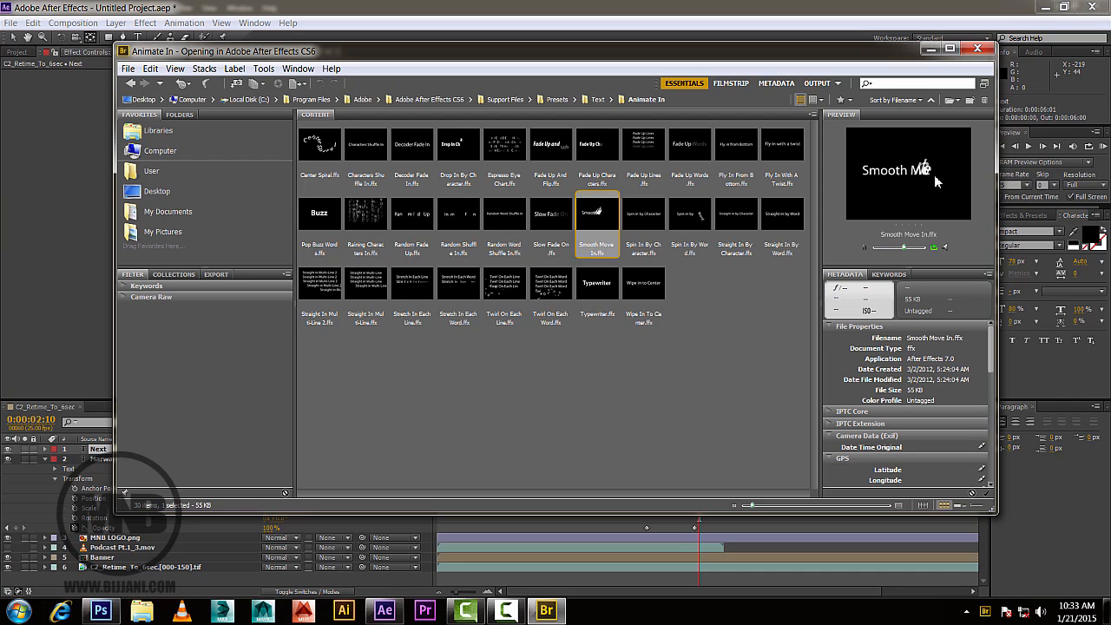
double_click(602, 223)
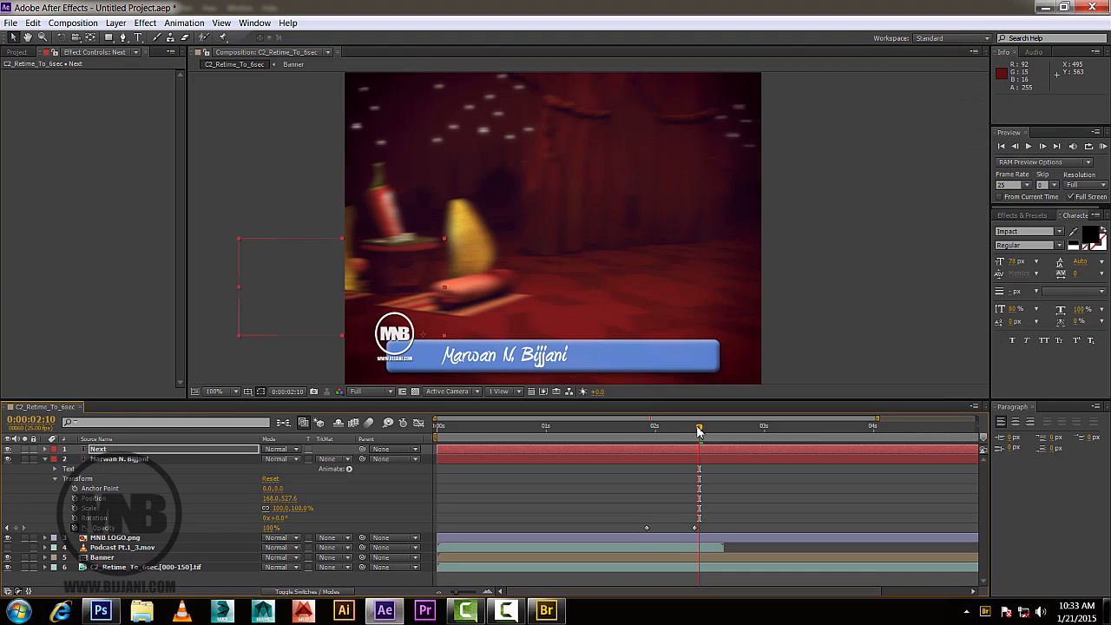
Preview the Next title's animation up to 0:00:04:03, collapse the name title layer and expand the Next layer's Text properties.
left_click_drag(700, 431, 889, 422)
left_click(45, 459)
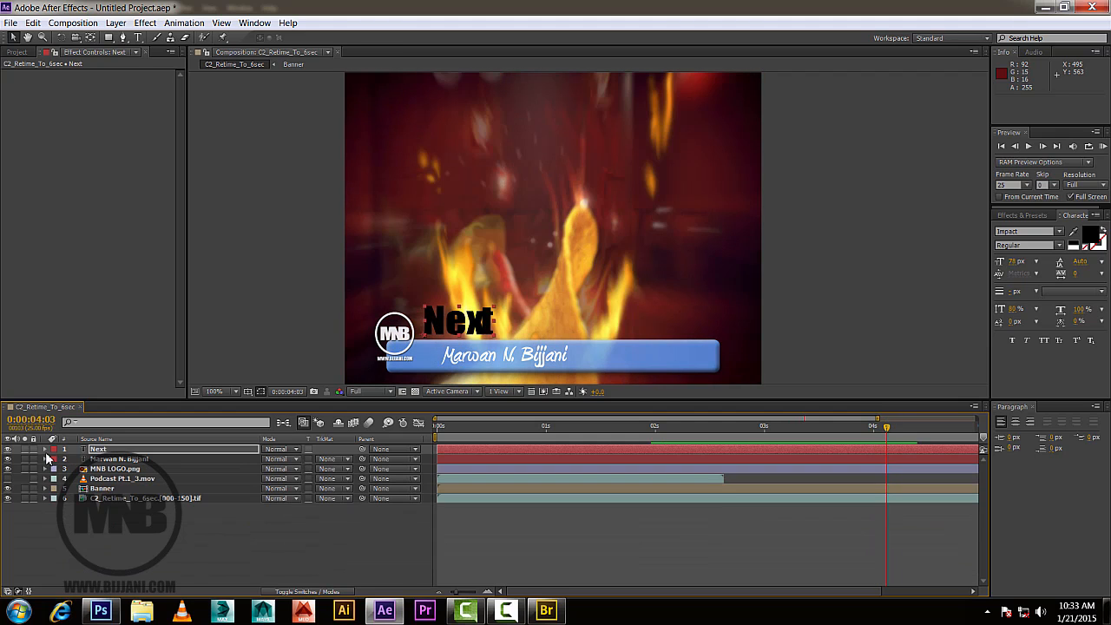
left_click(46, 450)
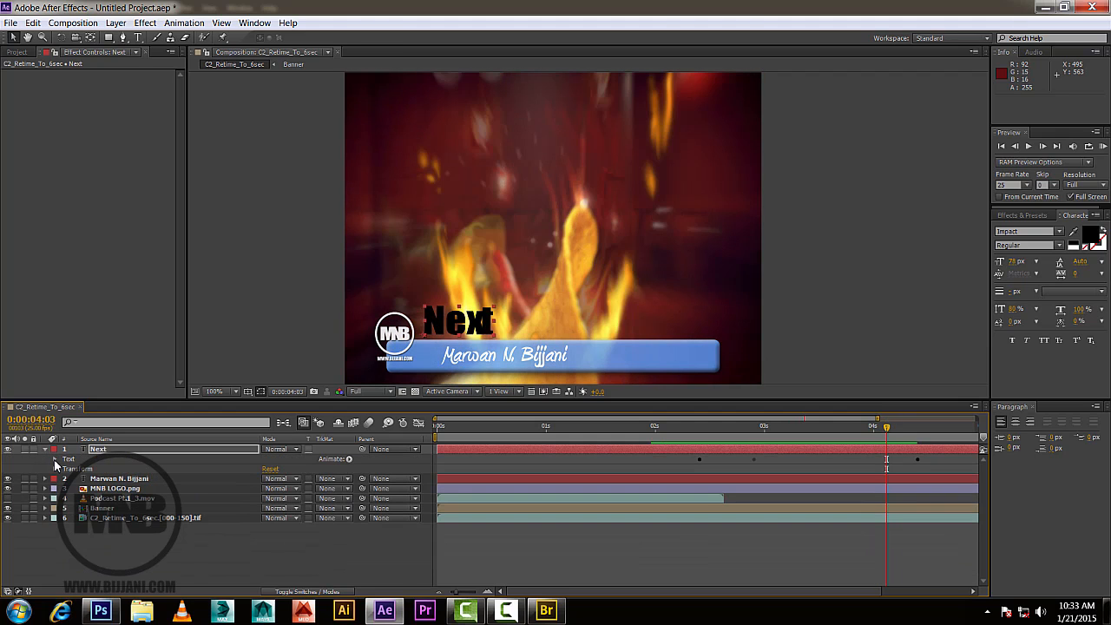
left_click(54, 460)
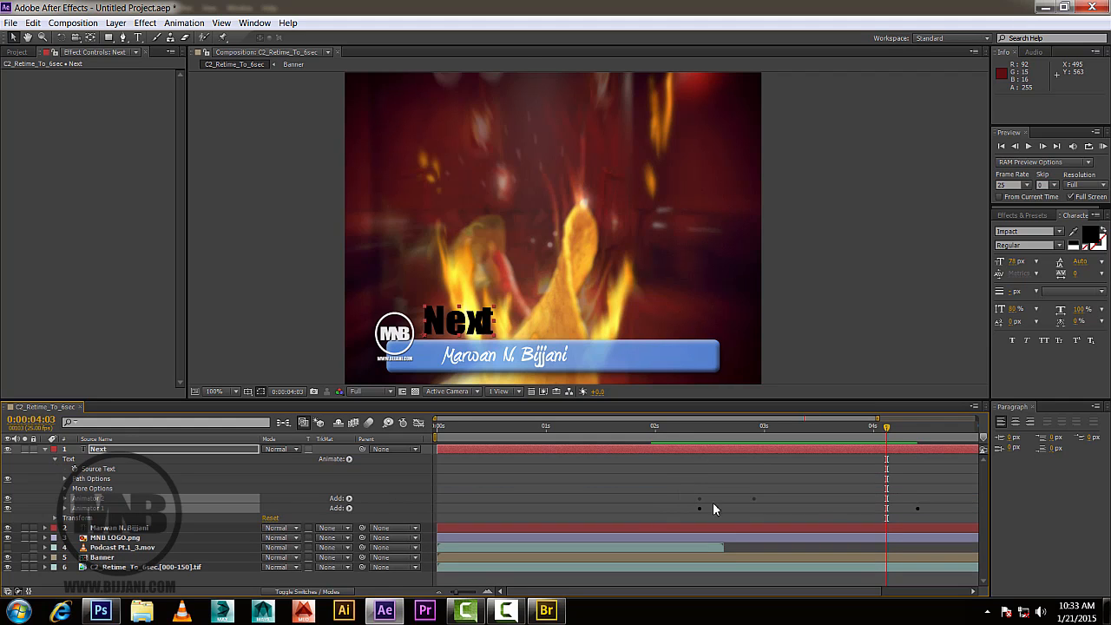
Set the current time to 0:00:01:23 and inspect the keyframed properties of Animator 1 and Animator 2 on the Next layer.
left_click_drag(708, 427, 647, 445)
left_click_drag(675, 484, 934, 517)
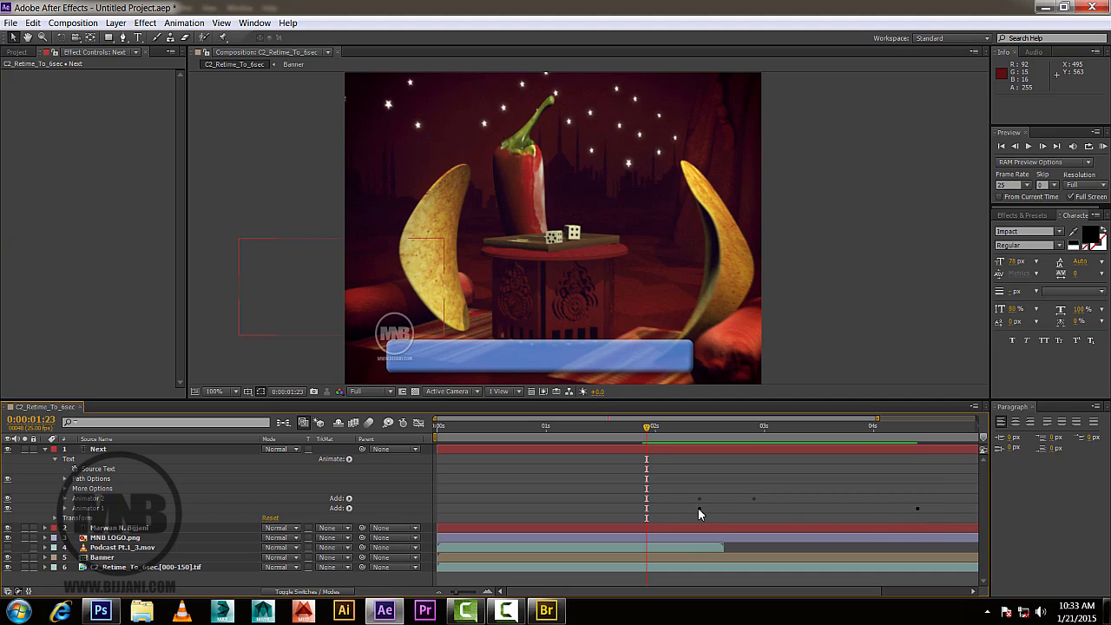
left_click_drag(688, 487, 774, 525)
left_click(66, 479)
left_click(66, 481)
left_click(66, 502)
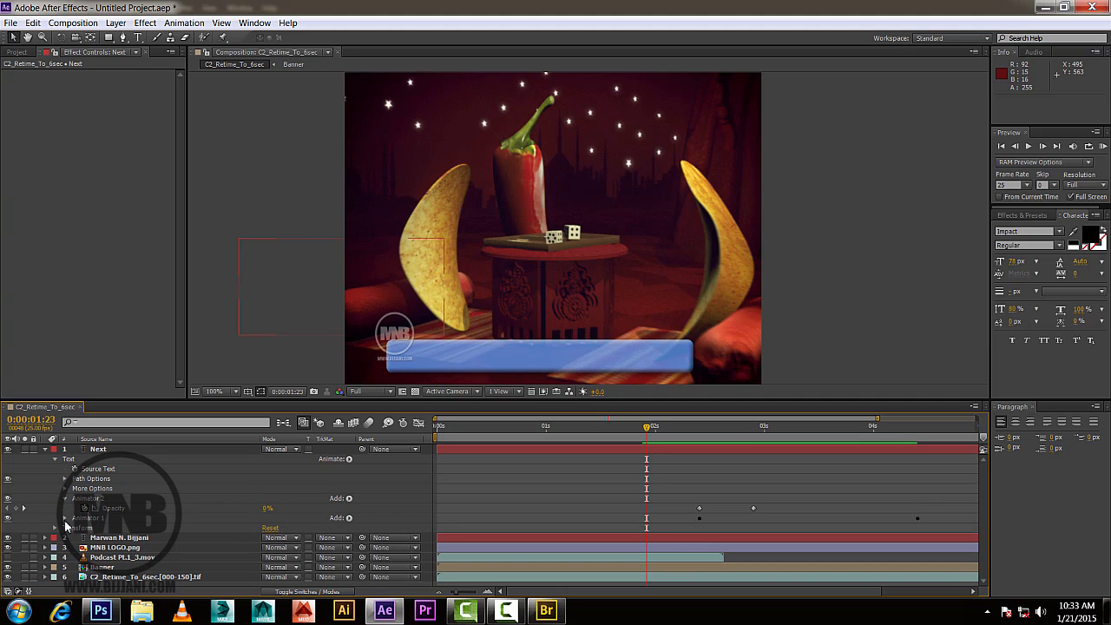
left_click(66, 521)
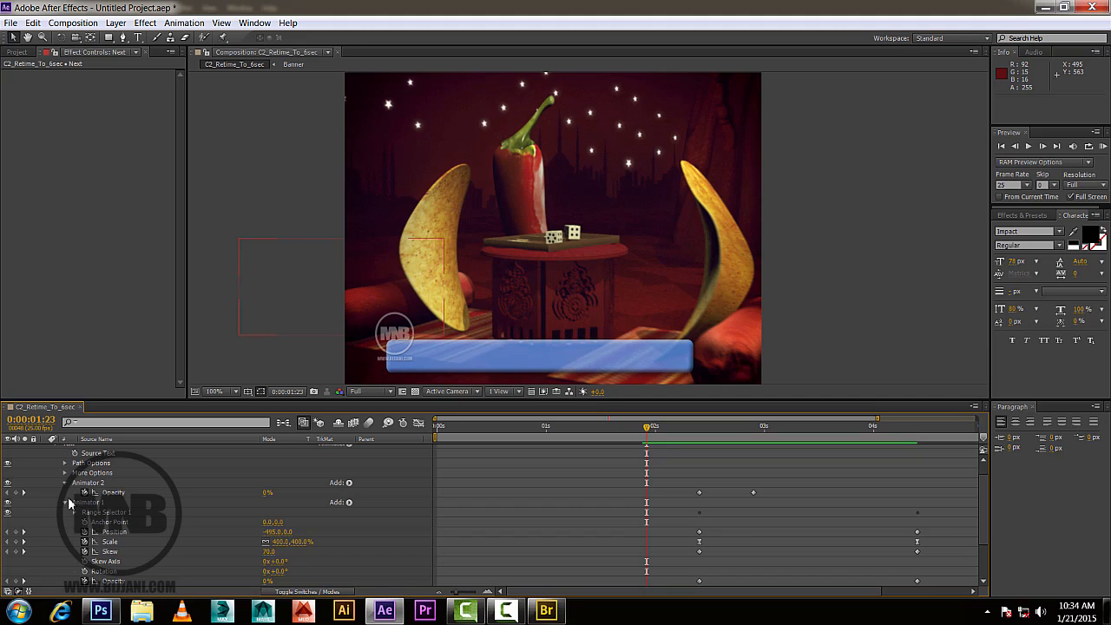
left_click(65, 503)
Reveal only the keyframed properties, then collapse the name title, MNB LOGO.png and Banner layers.
key("u")
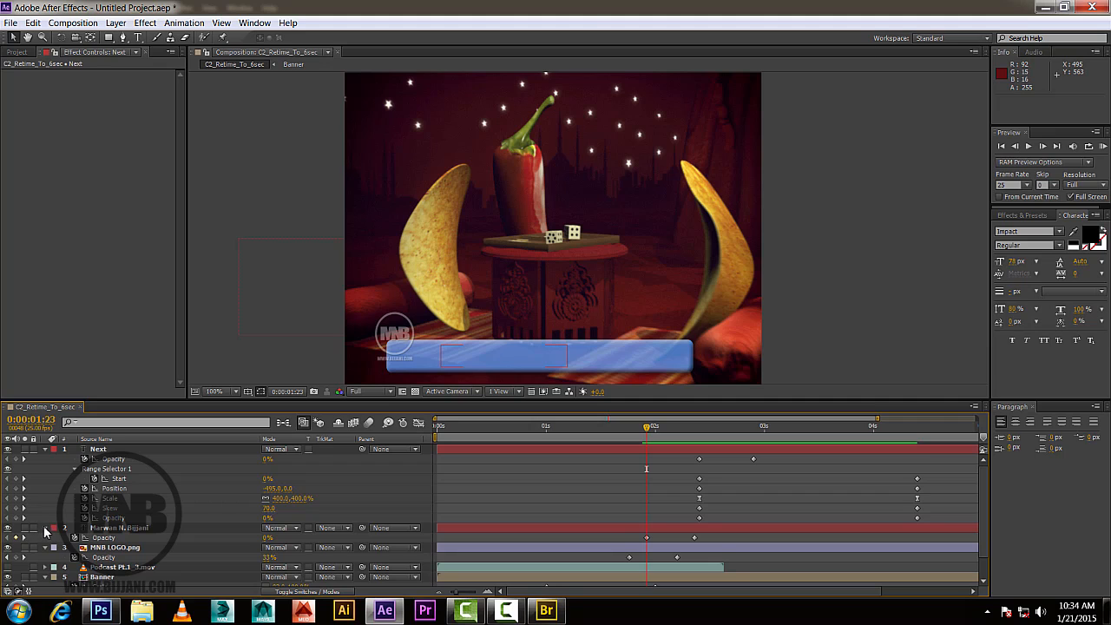
left_click(45, 528)
left_click(44, 537)
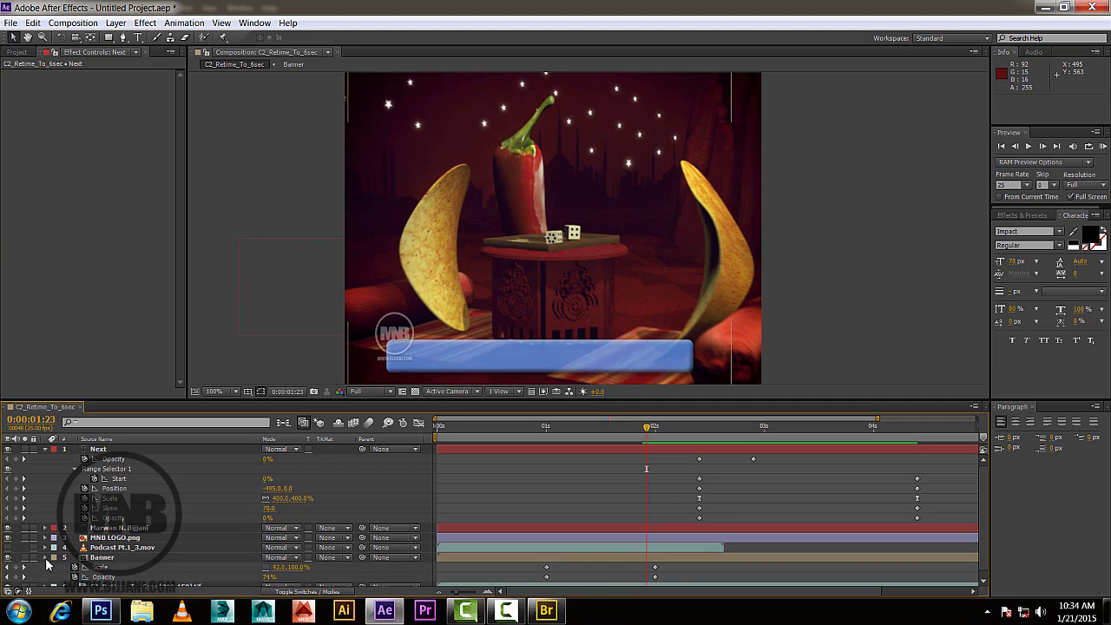
left_click(45, 557)
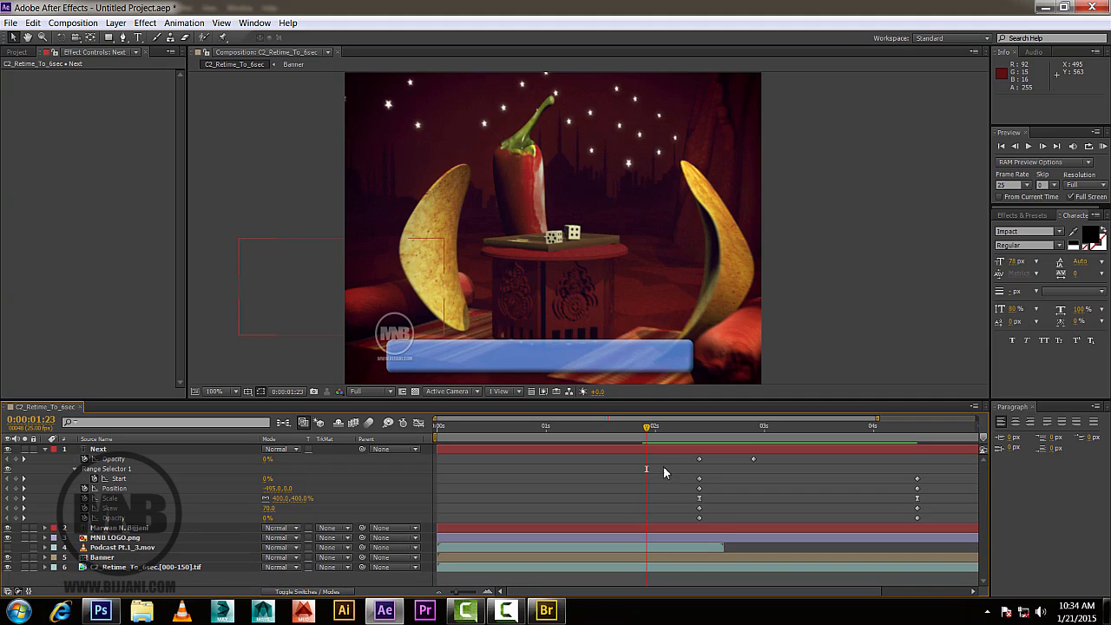
Retime the Next layer's preset keyframes to begin at 0:00:01:23, with the Animator 1 end keyframes at 0:00:03:00.
left_click_drag(692, 461, 934, 530)
mouse_move(700, 464)
left_mouse_down()
mouse_move(653, 470)
mouse_move(654, 431)
mouse_move(701, 441)
mouse_move(700, 461)
mouse_move(687, 459)
left_mouse_up()
left_click(700, 463)
left_click_drag(825, 458, 879, 533)
left_click_drag(855, 484, 766, 487)
left_click_drag(699, 429, 765, 429)
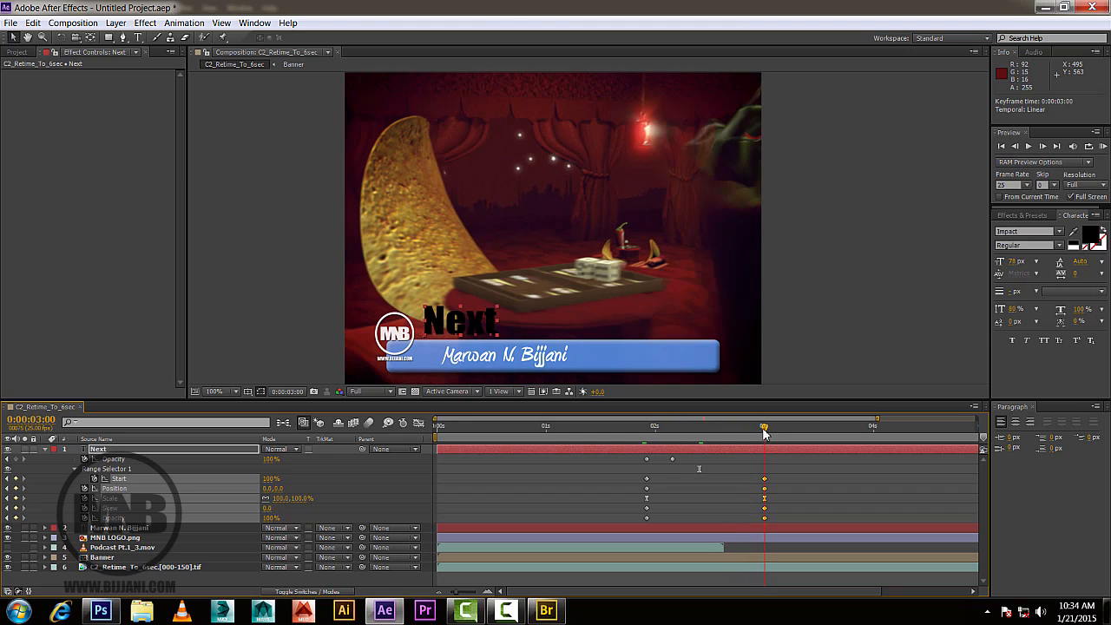
Collapse the Next layer and scrub back to 0:00:02:19 to preview its retimed animation.
left_click(66, 450)
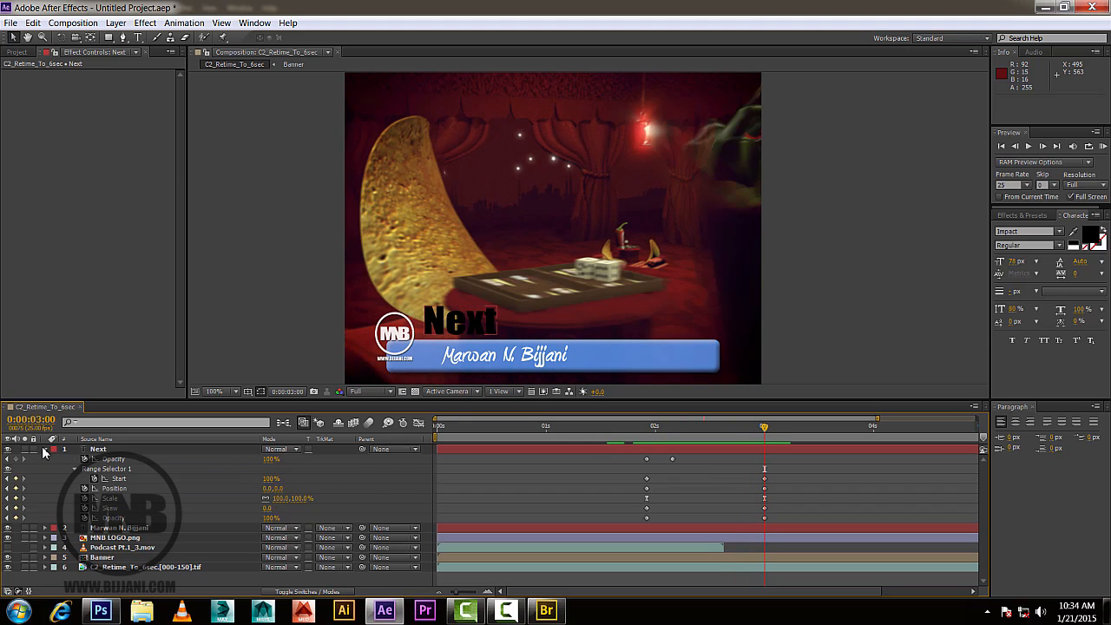
left_click(45, 448)
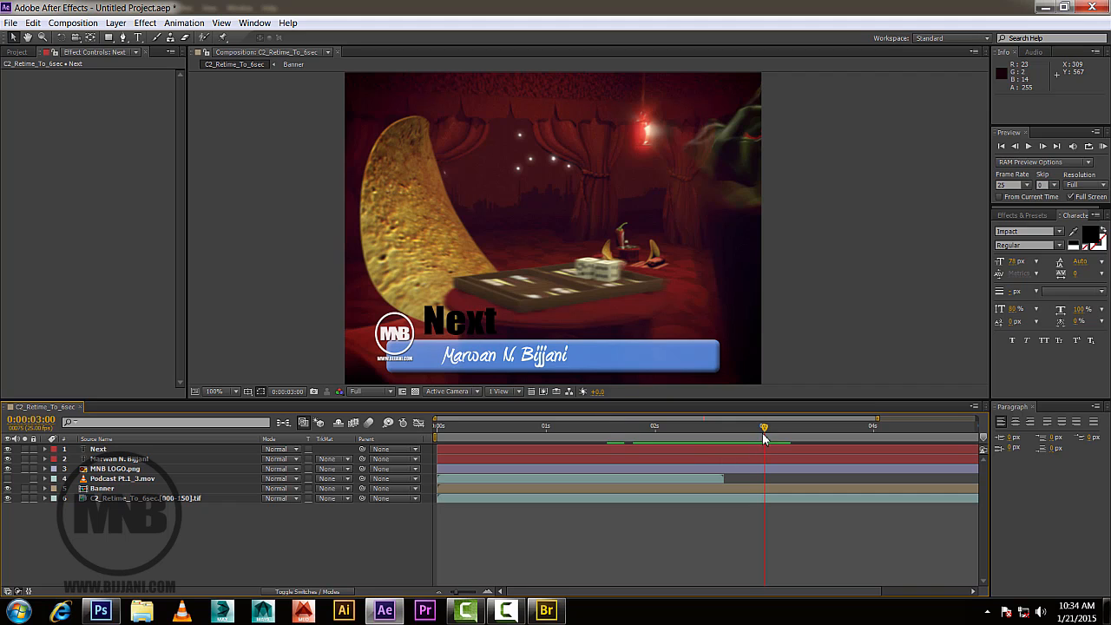
left_click_drag(764, 438, 738, 452)
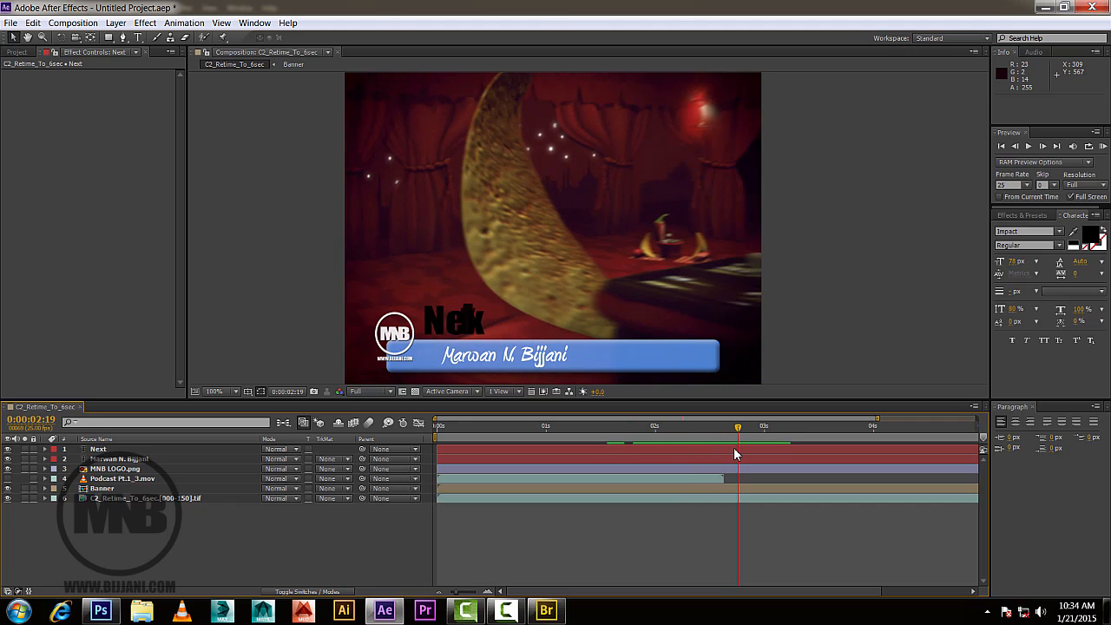
Make the Podcast Pt.1_3.mov layer visible and shift it to start at 0:00:02:14.
left_click(665, 477)
left_click_drag(608, 480, 906, 480)
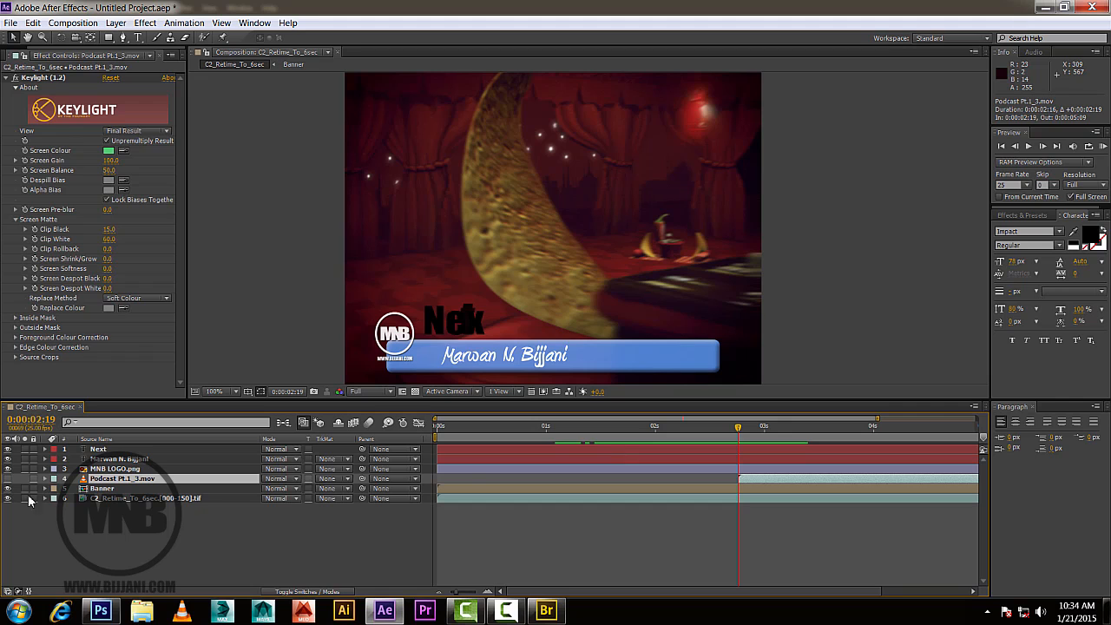
left_click(8, 478)
left_click_drag(742, 430, 717, 432)
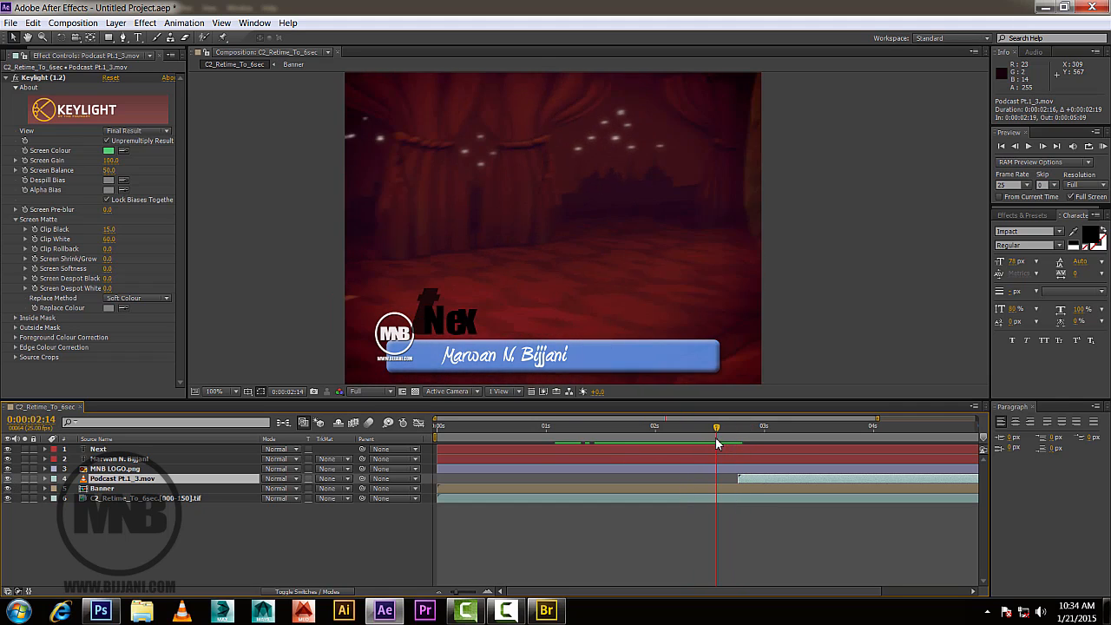
left_click_drag(737, 482, 729, 482)
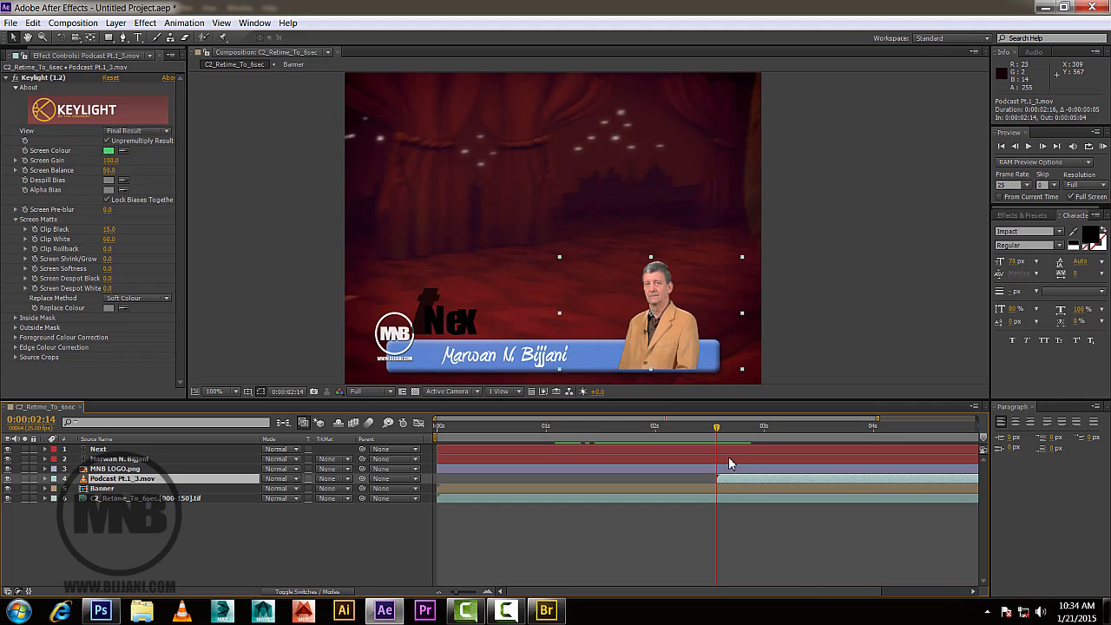
Expand the Podcast Pt.1_3.mov layer's Transform properties and start its Opacity keyframing with 0% at 0:00:02:14.
left_click(708, 431)
left_click_drag(688, 435, 660, 435)
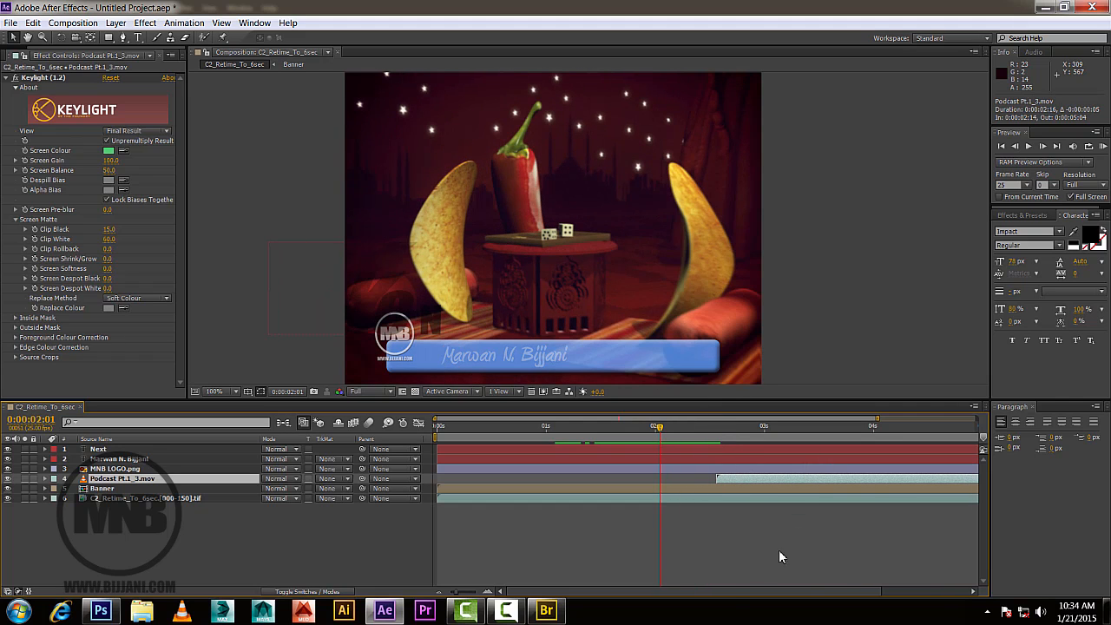
left_click_drag(774, 594, 859, 594)
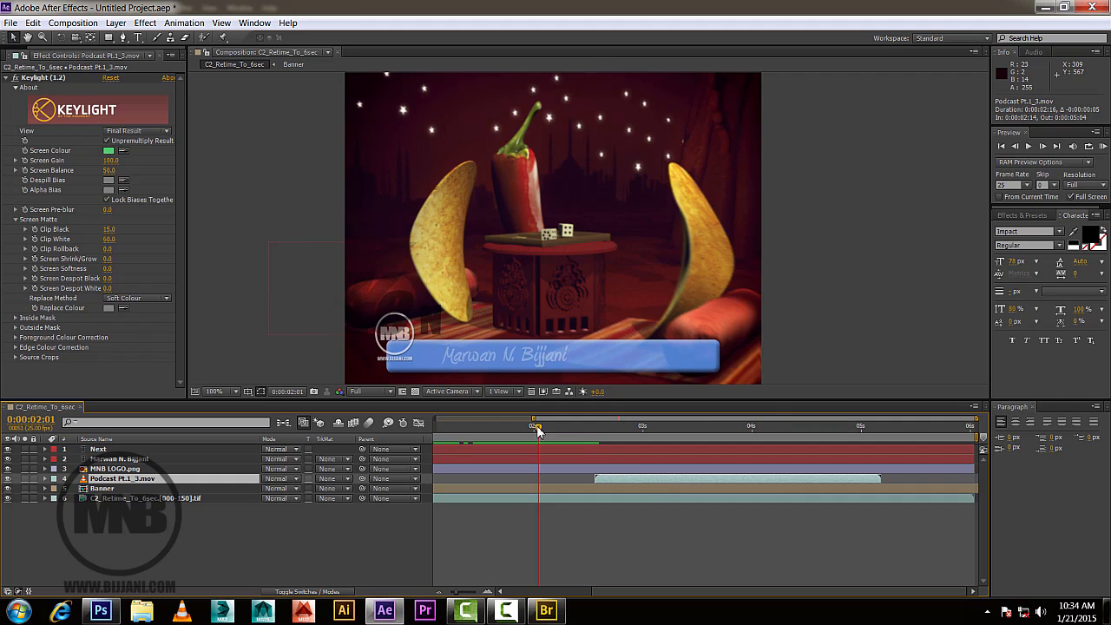
left_click_drag(539, 431, 595, 443)
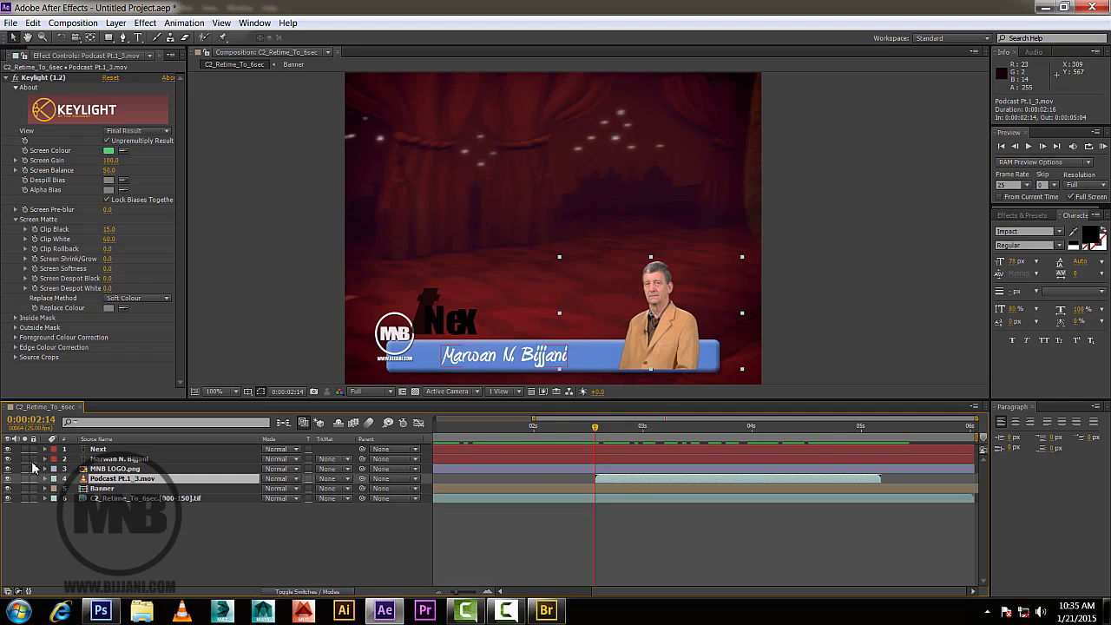
left_click(44, 480)
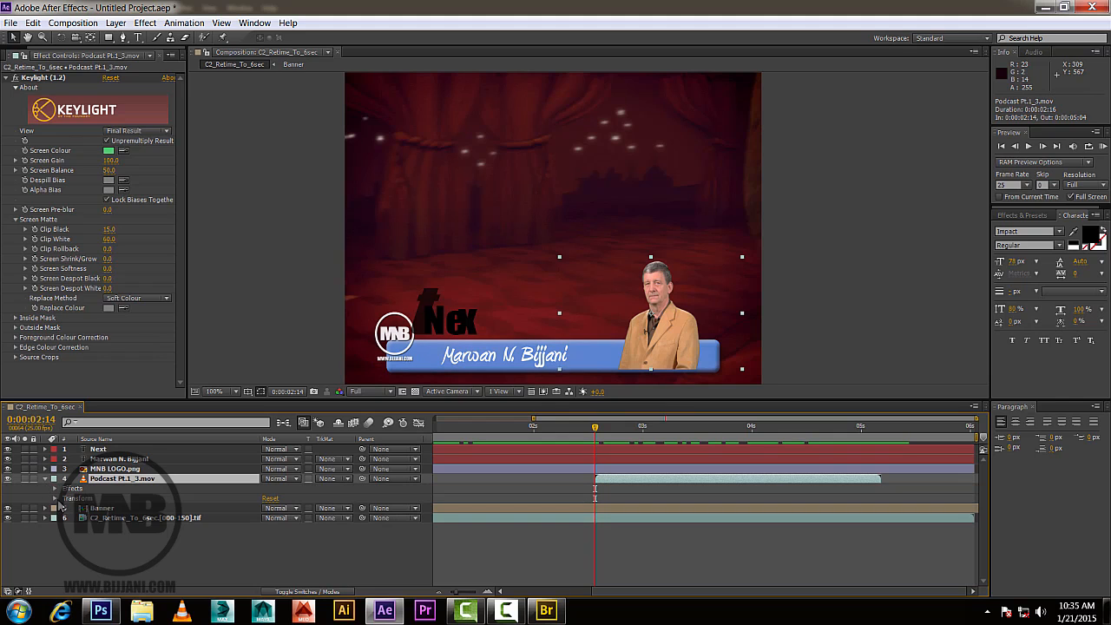
left_click(55, 499)
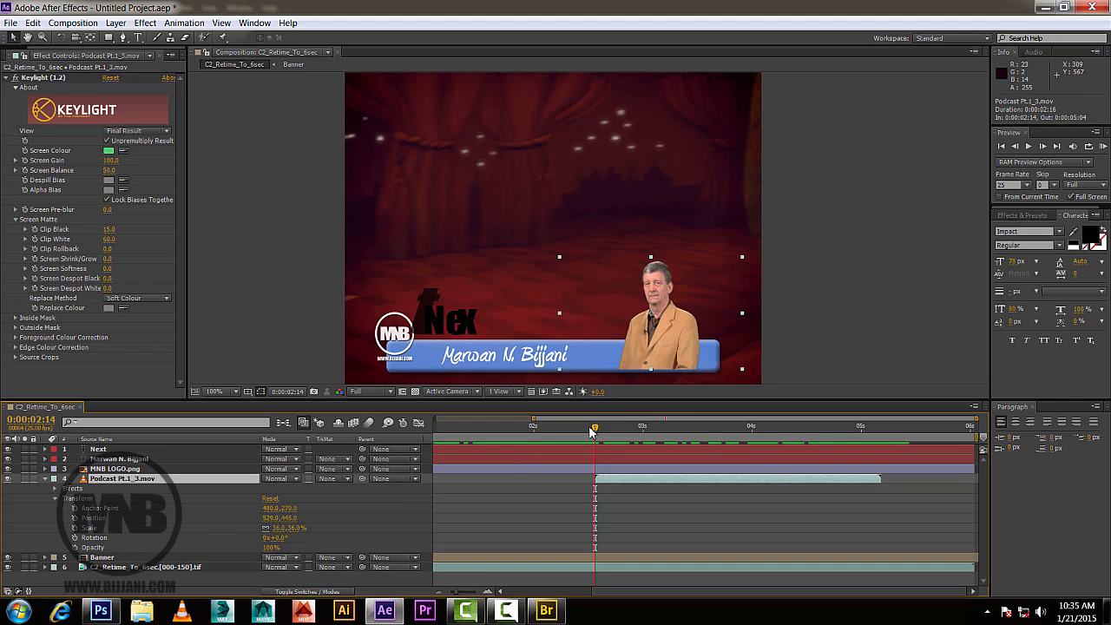
left_click(273, 548)
type("0")
key("Return")
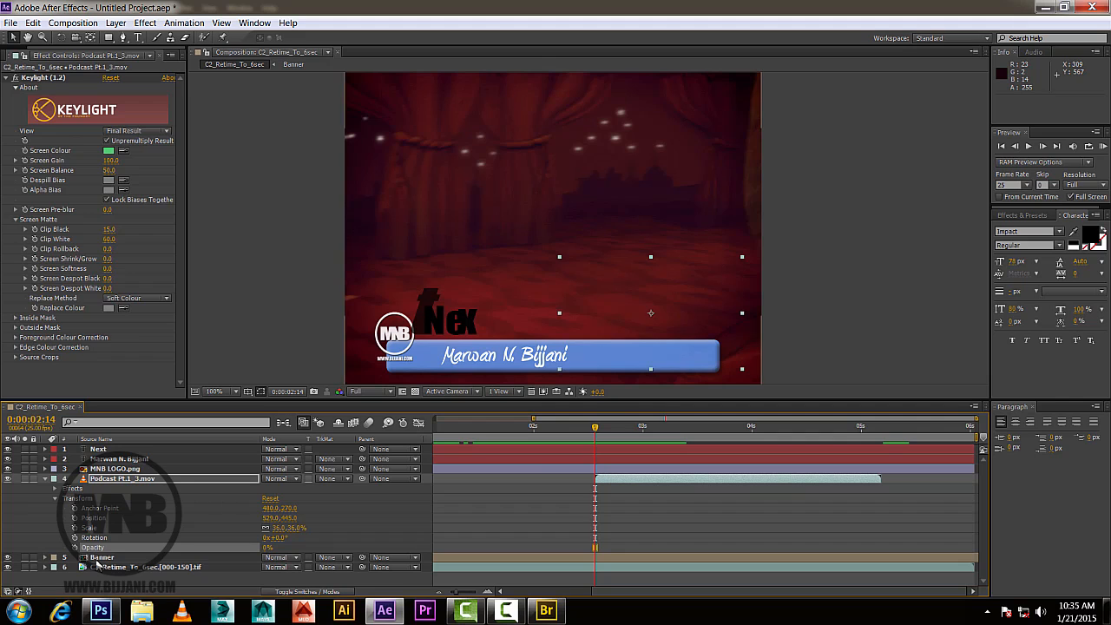
left_click(75, 548)
Keyframe the Podcast Pt.1_3.mov layer's Opacity at 100% at 0:00:02:22 to complete its fade-in.
left_click_drag(594, 436, 629, 435)
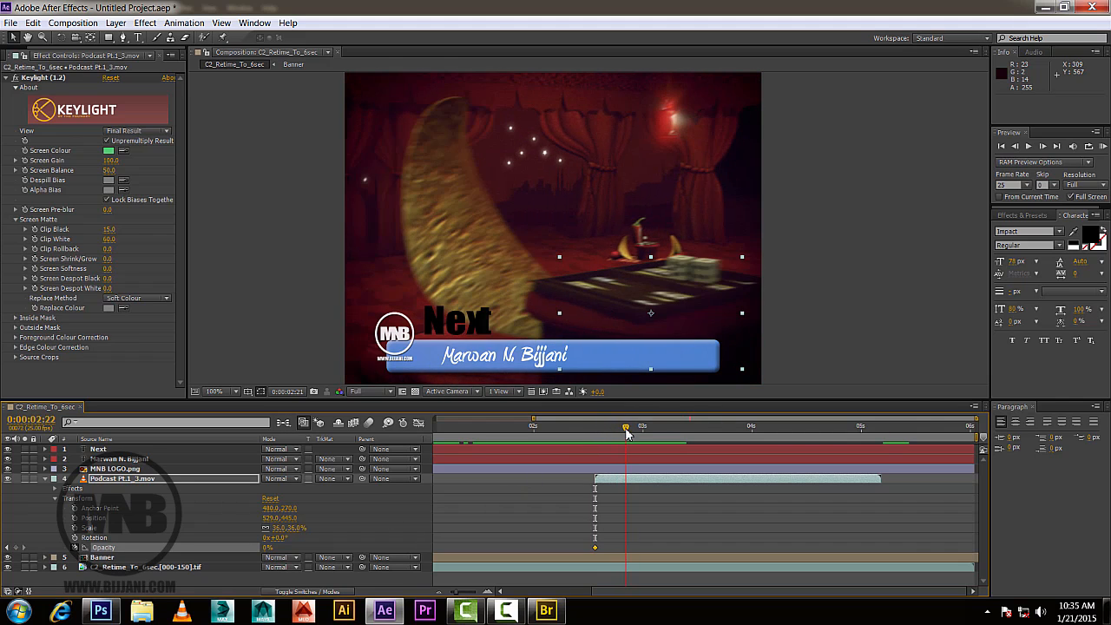
left_click(265, 553)
left_click(267, 548)
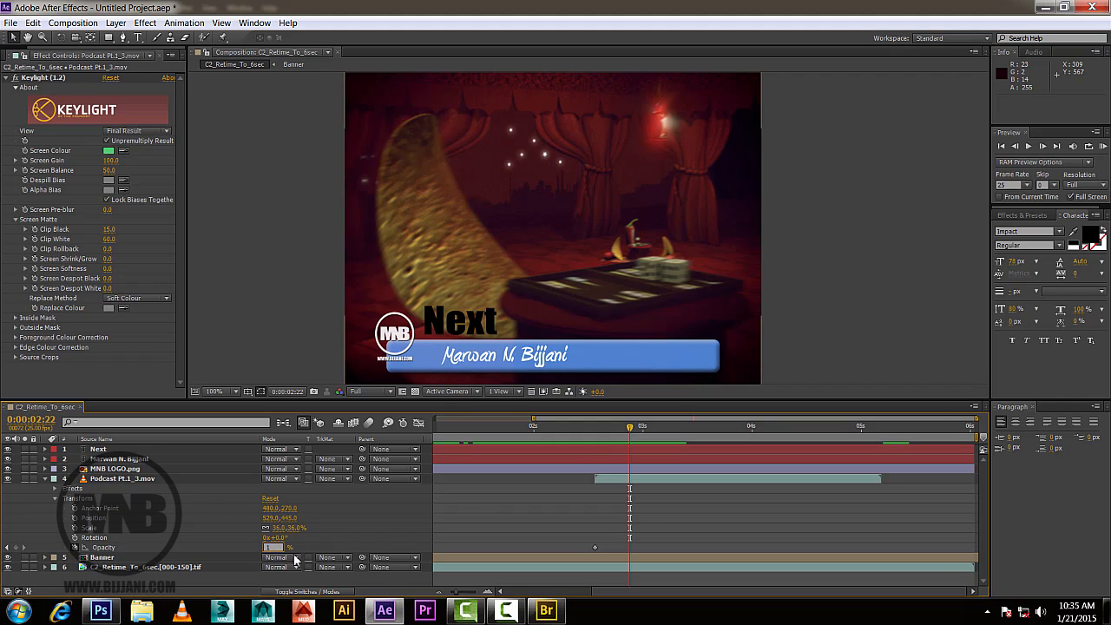
type("100")
key("Return")
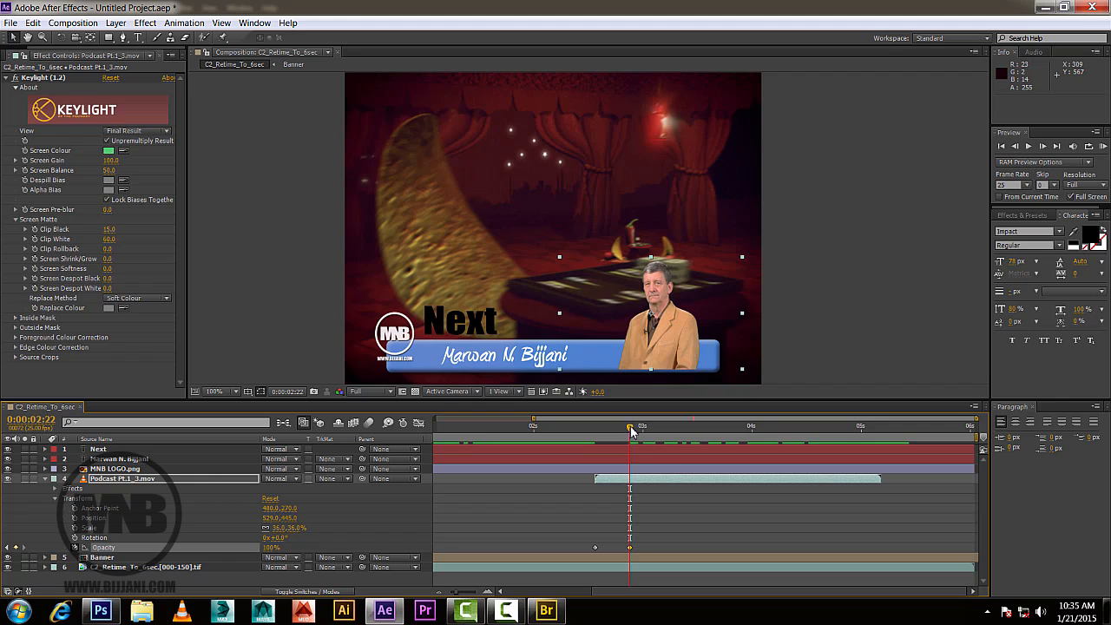
Set an Opacity keyframe of 0% on the Podcast Pt.1_3.mov layer at its end, 0:00:05:04.
left_click_drag(632, 432, 865, 432)
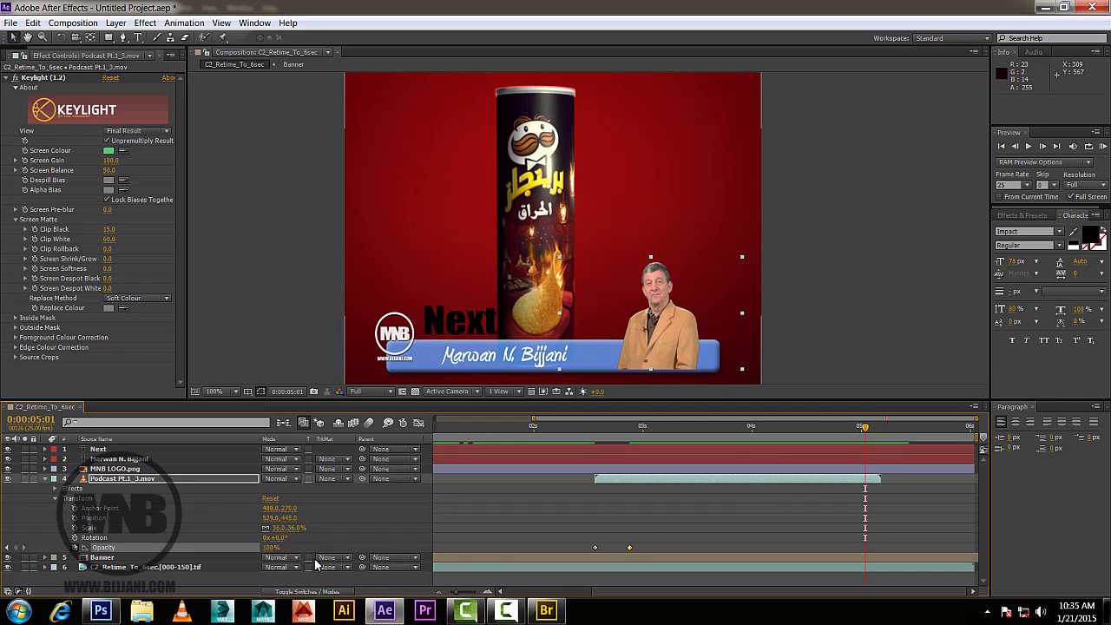
left_click(271, 547)
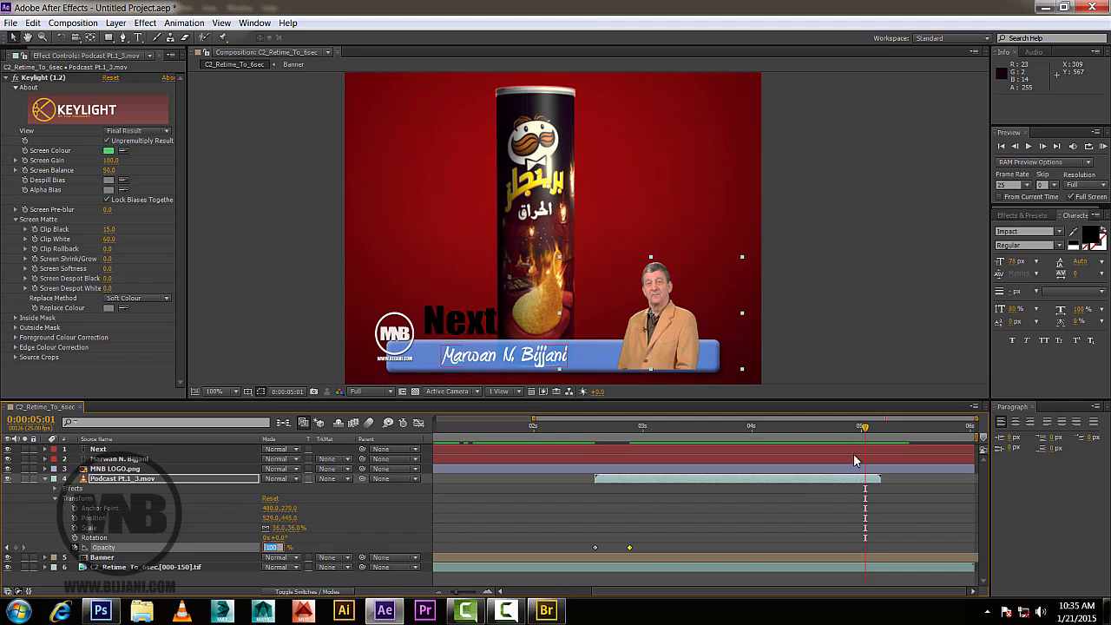
left_click_drag(867, 434, 878, 486)
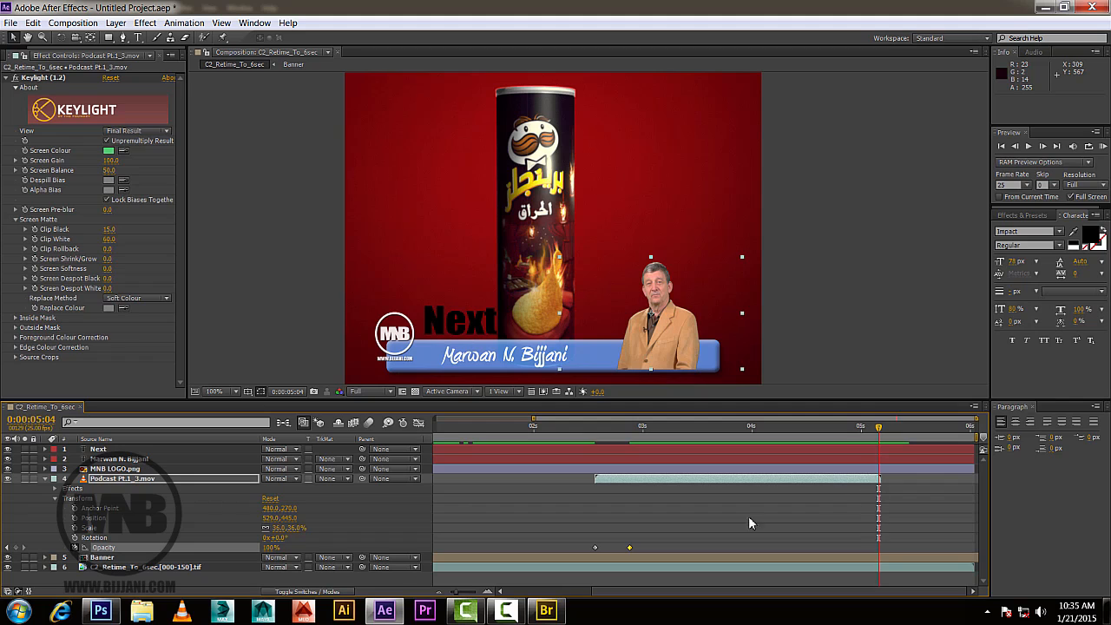
left_click(272, 548)
type("0")
key("Return")
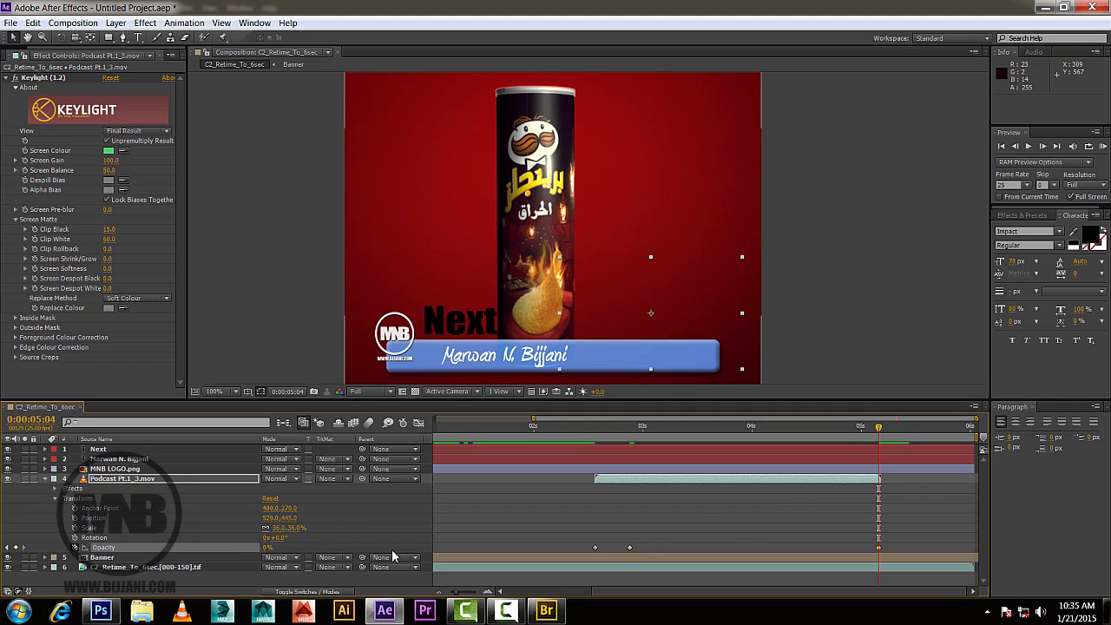
Add a 100% Opacity keyframe to the Podcast Pt.1_3.mov layer at 0:00:04:20 and collapse the layer.
left_click_drag(880, 430, 841, 431)
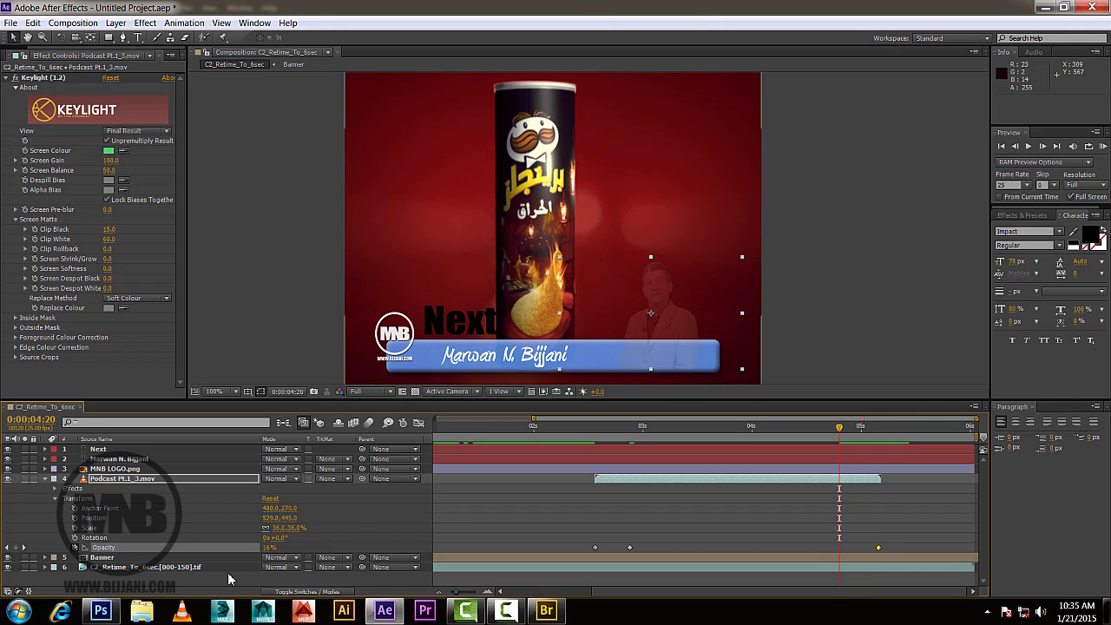
left_click(270, 547)
type("100")
key("Return")
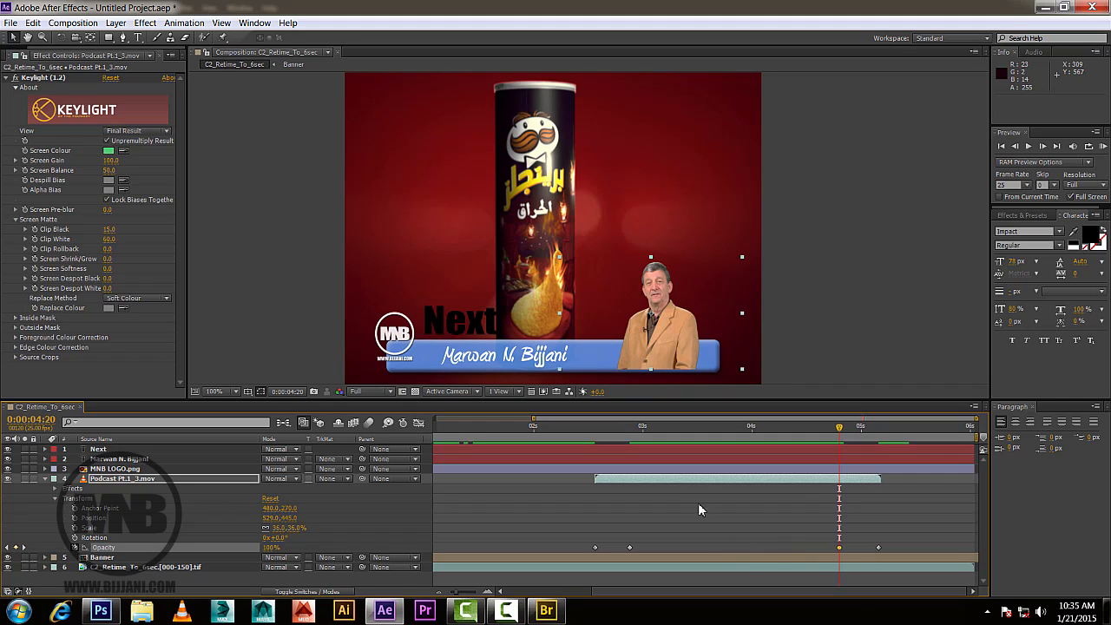
left_click(76, 488)
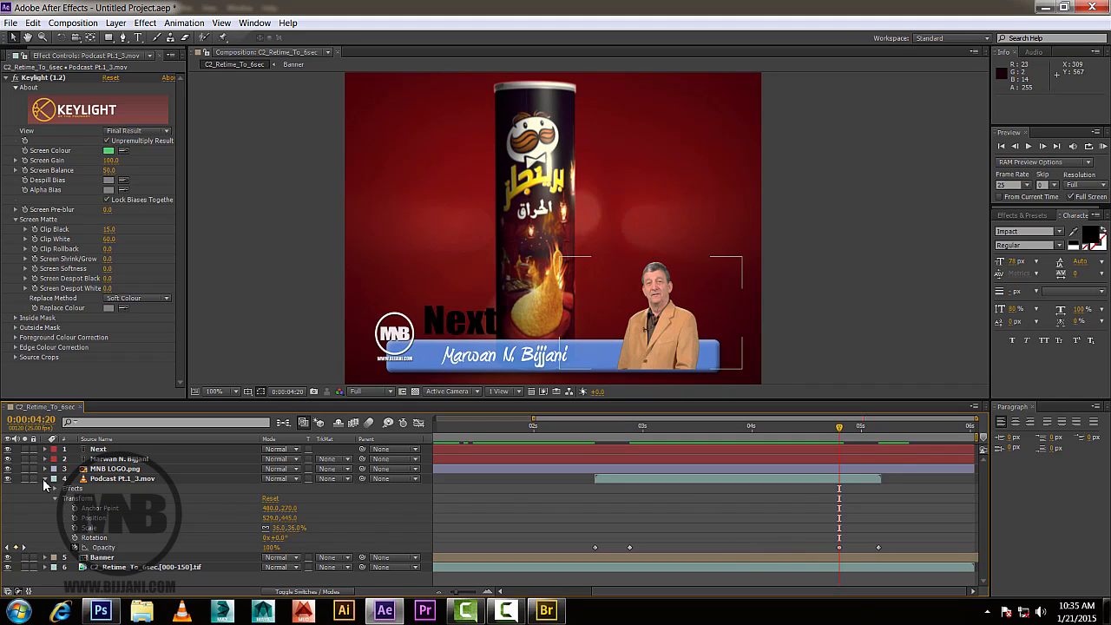
left_click(45, 480)
Preview the composition from the beginning and scrub through the podcast footage's fade-out to 0:00:05:02.
key("Home")
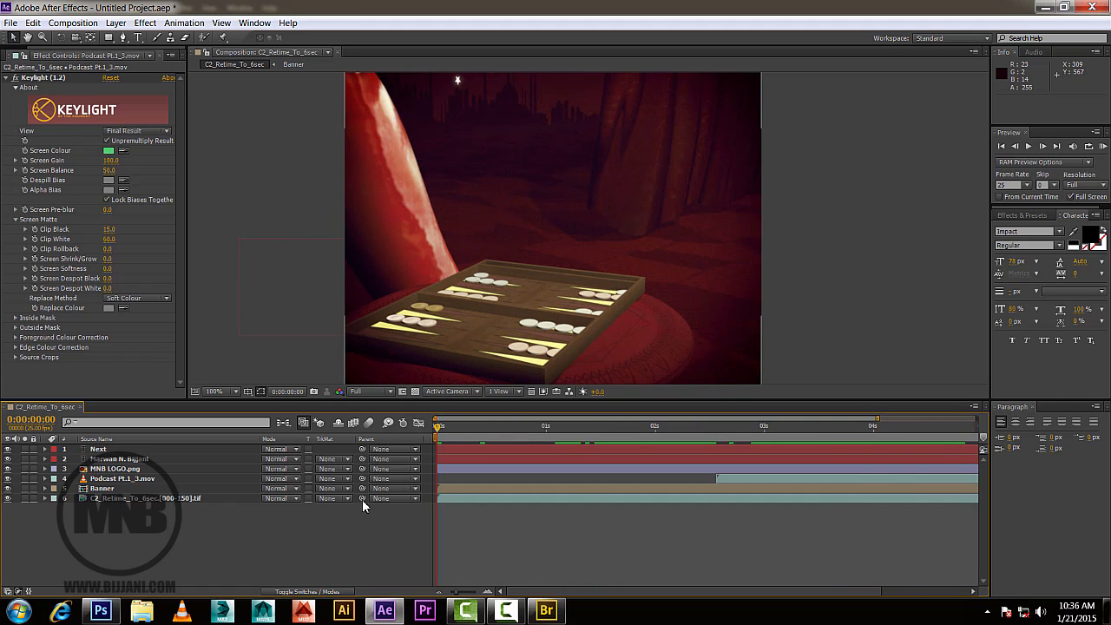
key("KP_0")
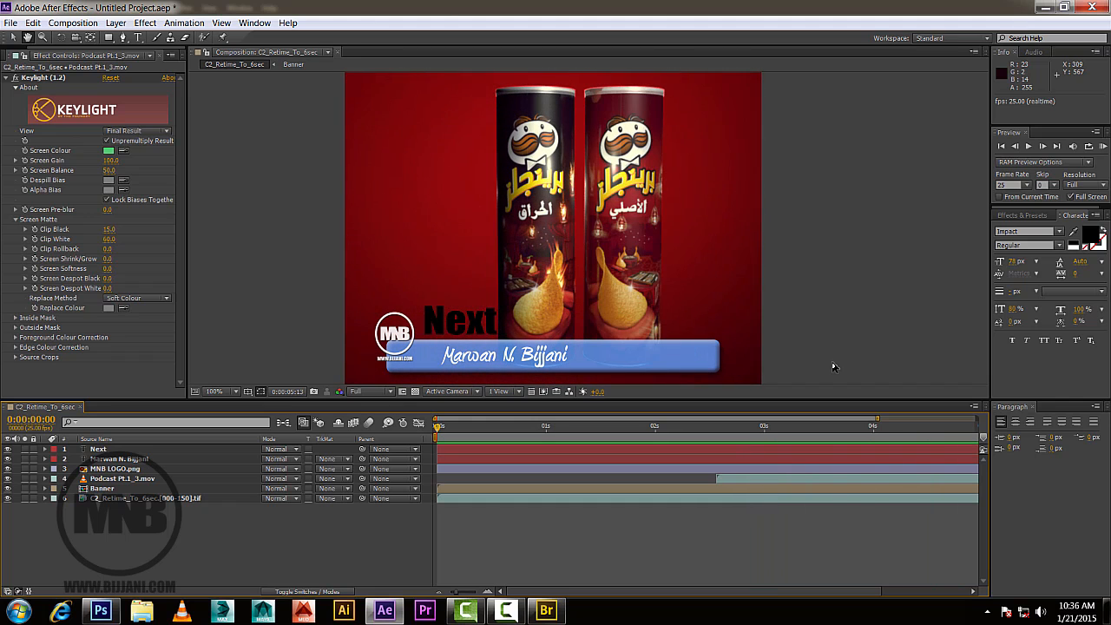
key("space")
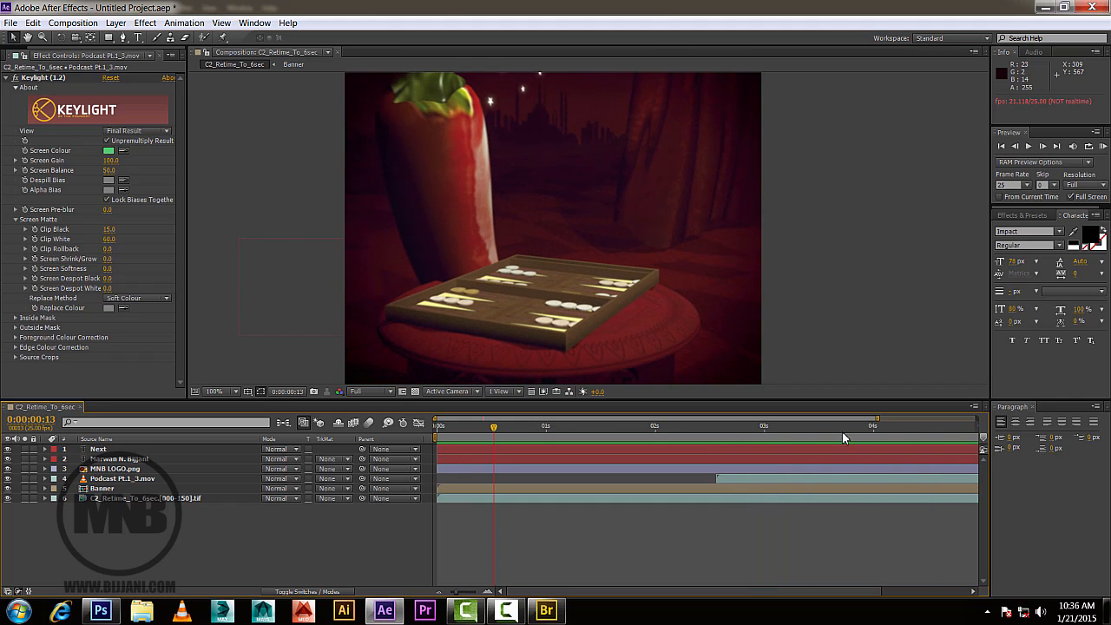
left_click_drag(845, 428, 948, 435)
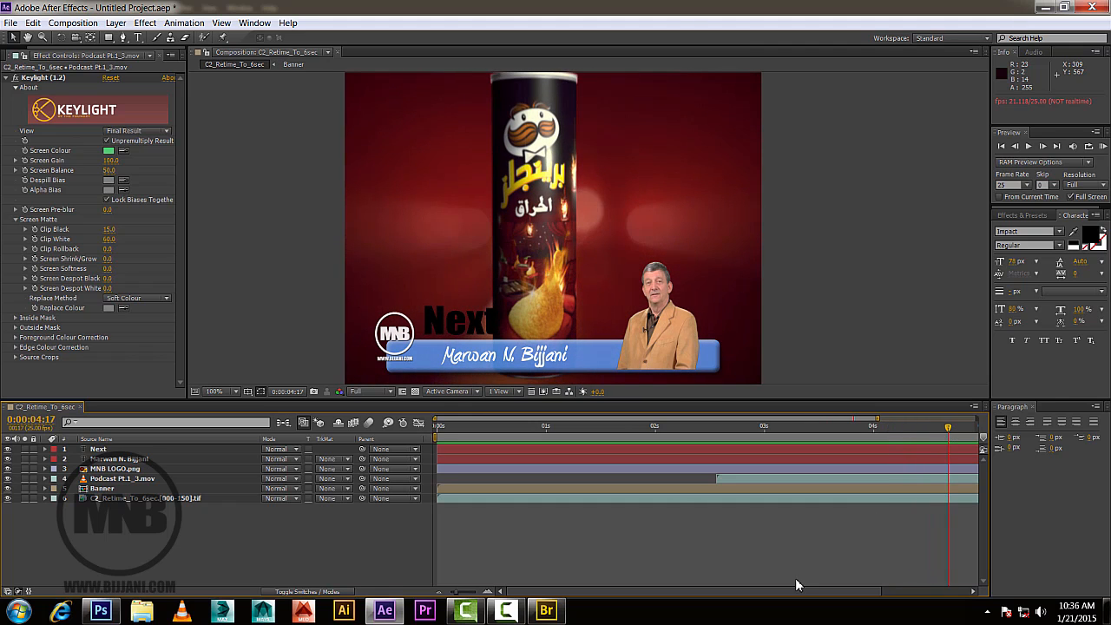
left_click_drag(797, 585, 883, 587)
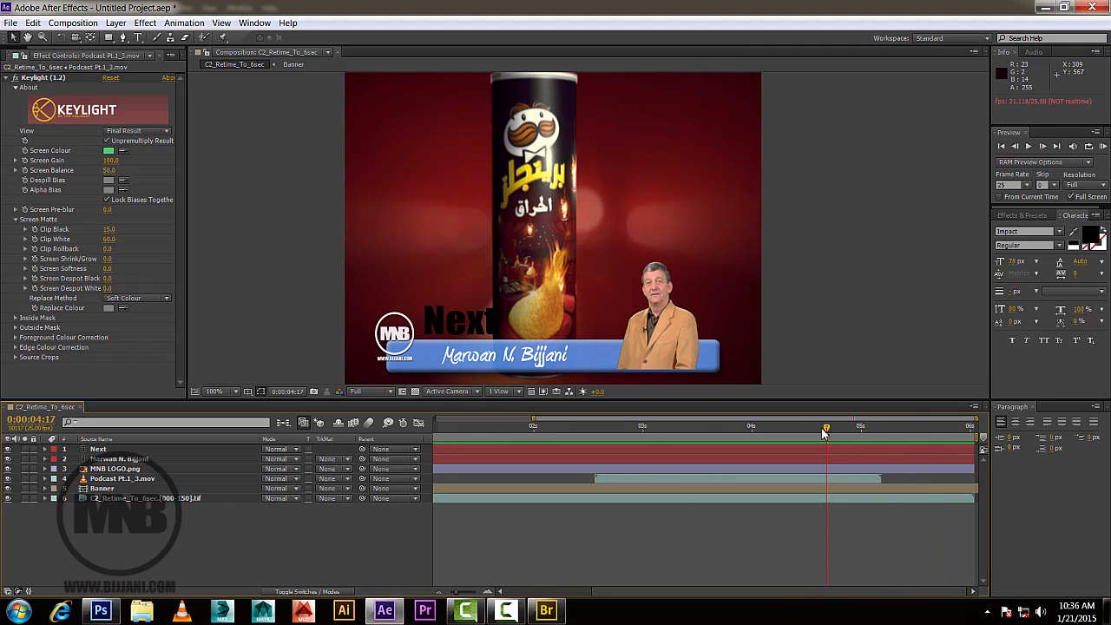
left_click_drag(824, 433, 871, 434)
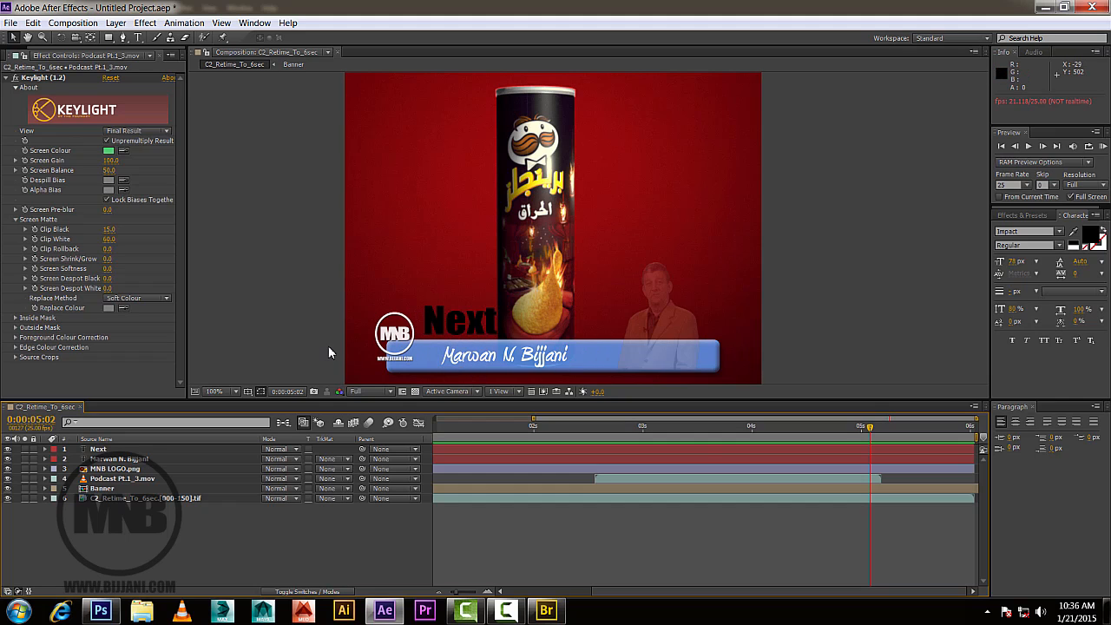
Expand the name text layer and keyframe its Opacity at 0% at 0:00:05:08.
left_click(46, 460)
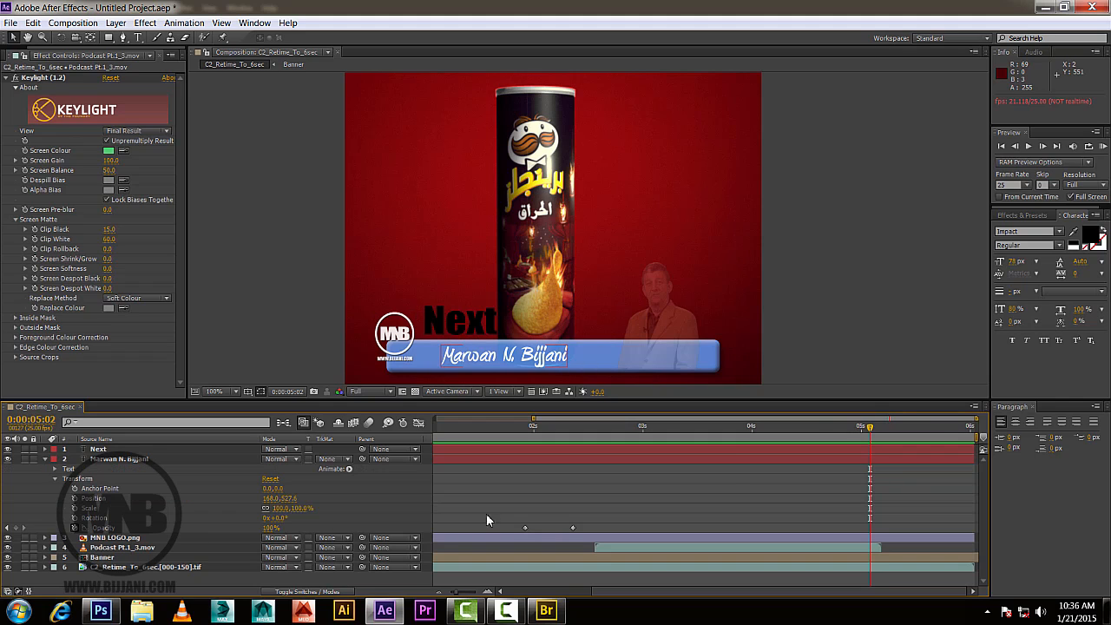
left_click_drag(871, 431, 897, 439)
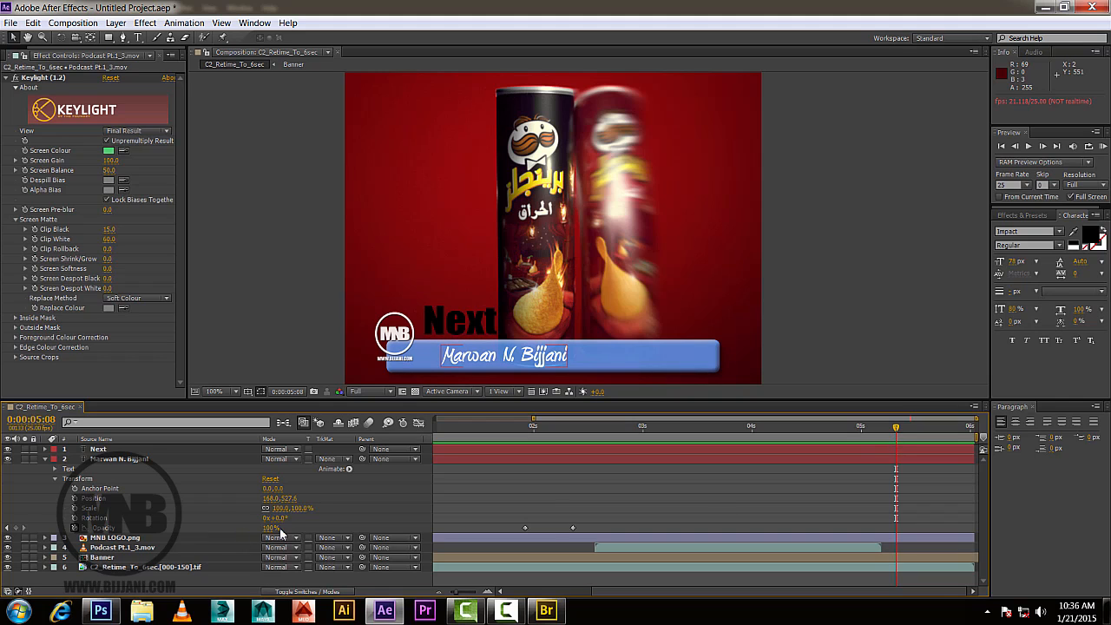
type("0")
key("Return")
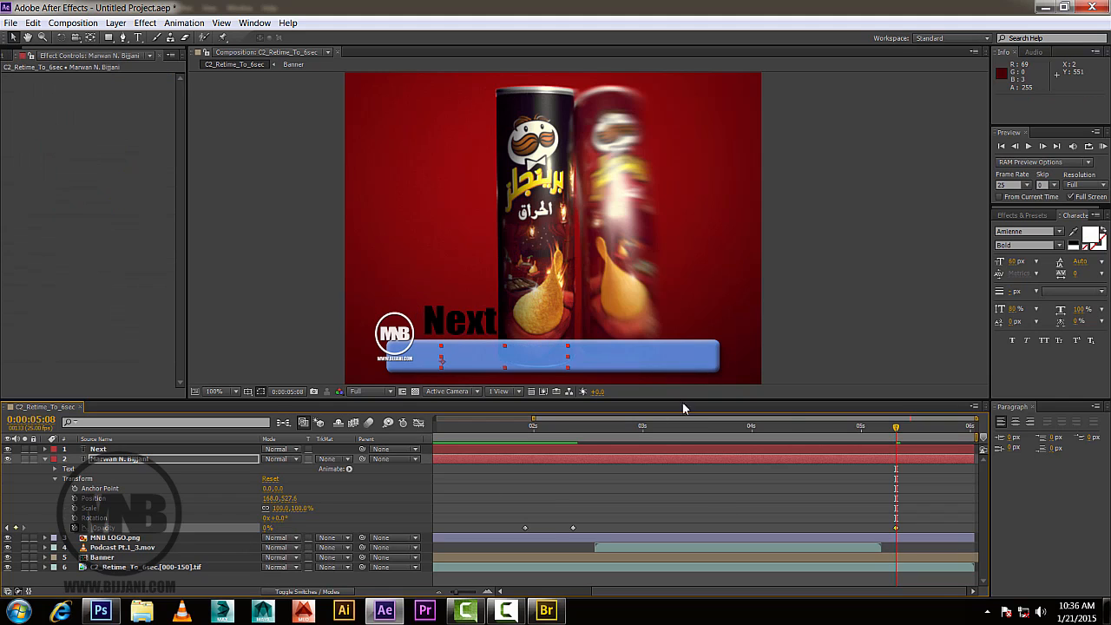
Start the name text layer's fade-out with a 100% Opacity keyframe at 0:00:05:03.
left_click_drag(899, 431, 874, 429)
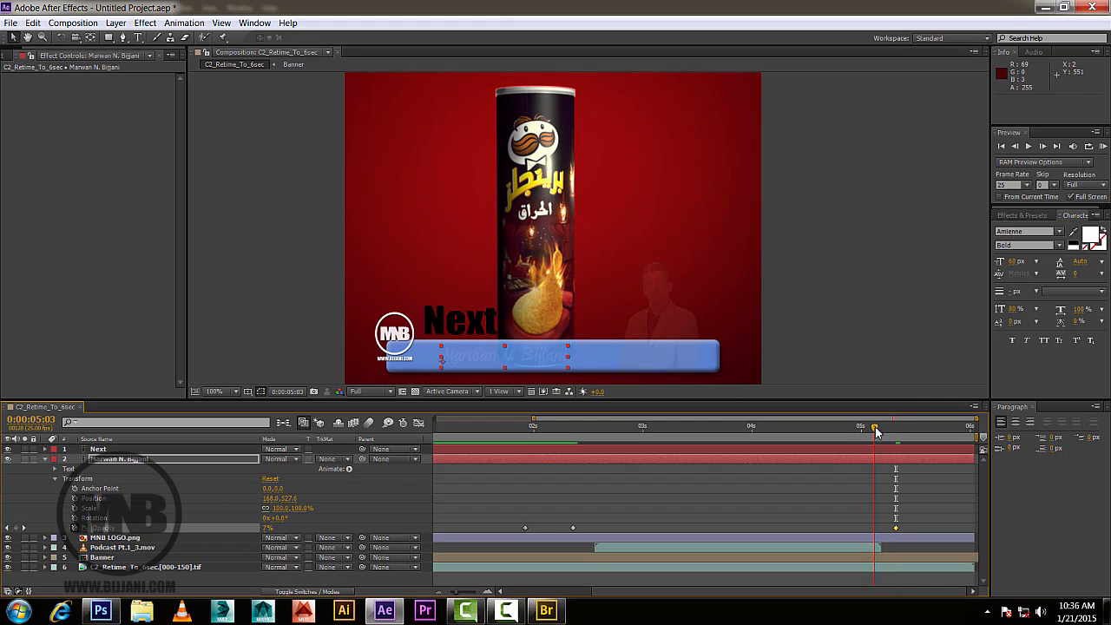
left_click(268, 528)
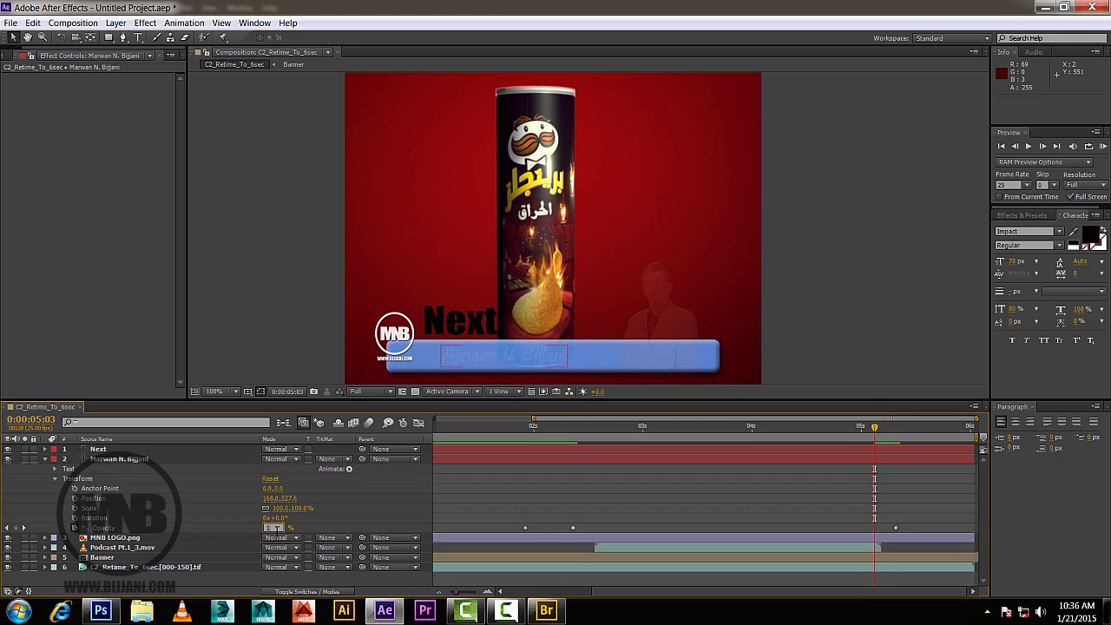
type("100")
key("Return")
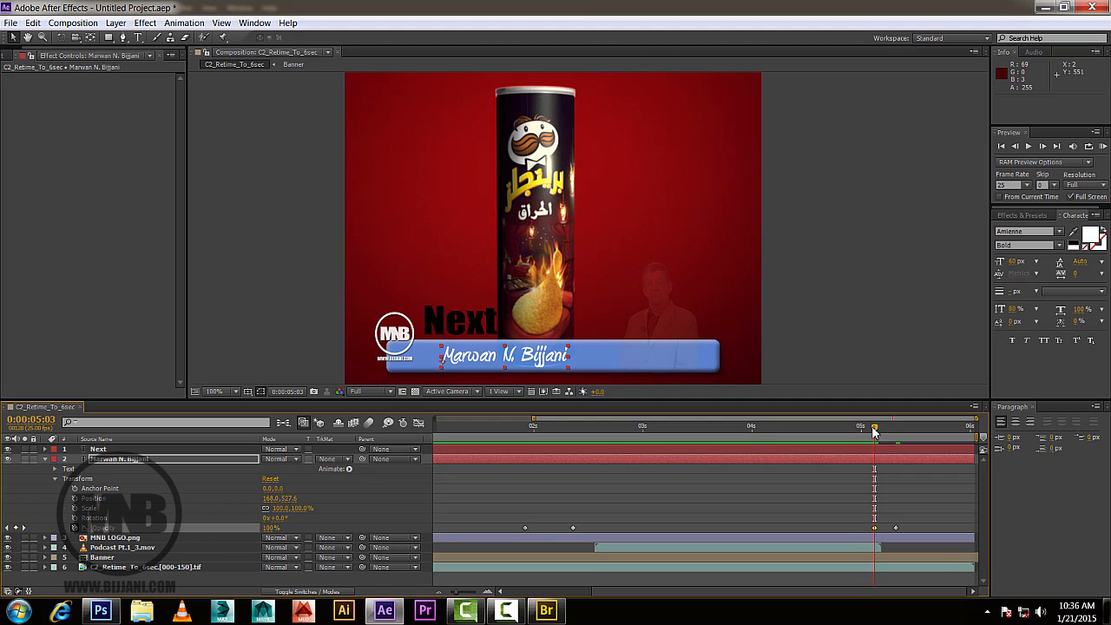
mouse_move(874, 432)
left_mouse_down()
mouse_move(856, 430)
mouse_move(899, 436)
mouse_move(878, 431)
left_mouse_up()
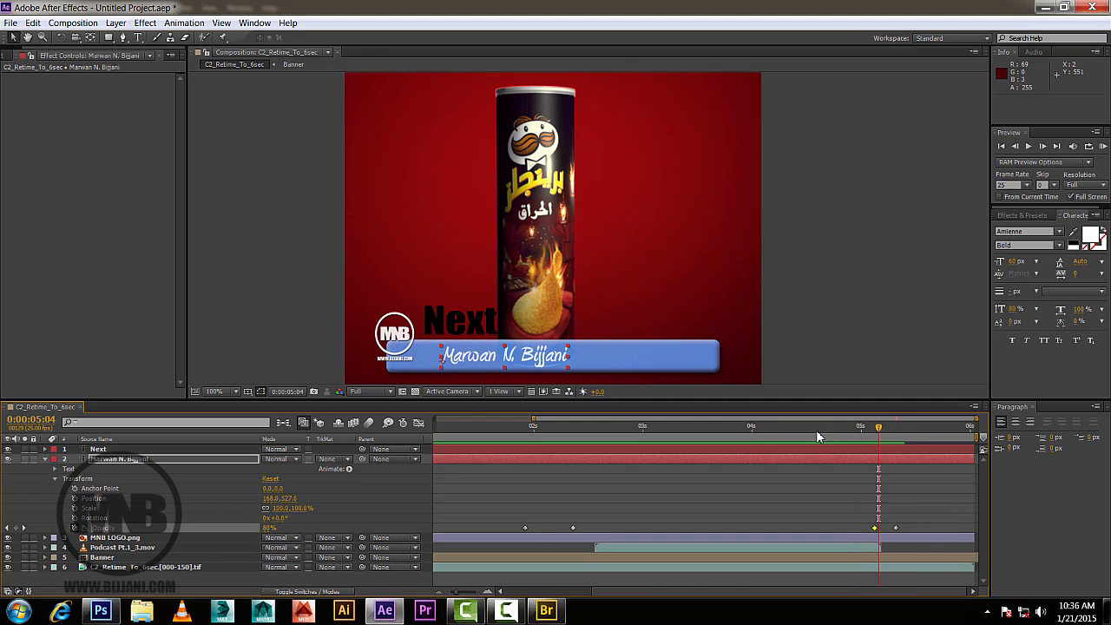
Expand the Next layer's Transform properties and start its Opacity keyframing with 100% at 0:00:05:06.
left_click(97, 449)
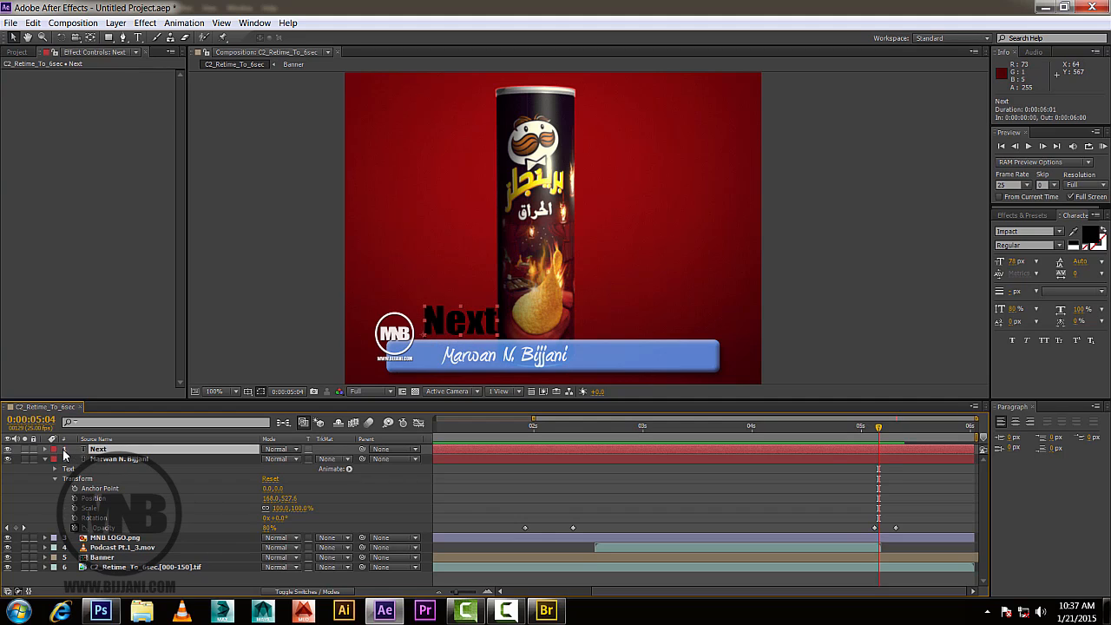
left_click(45, 450)
left_click(60, 462)
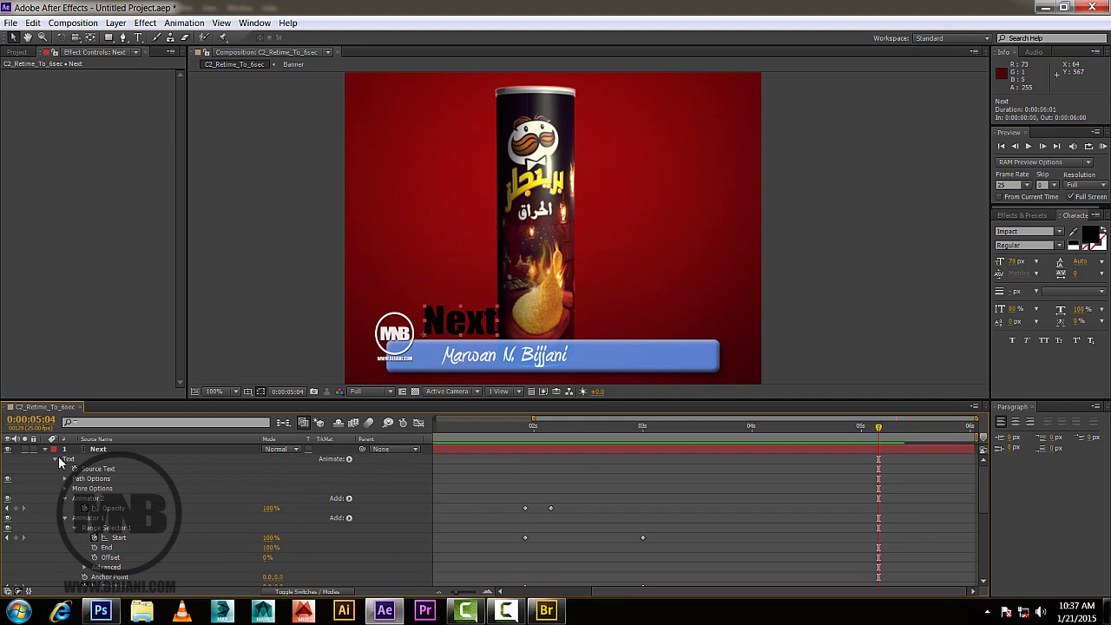
left_click(55, 460)
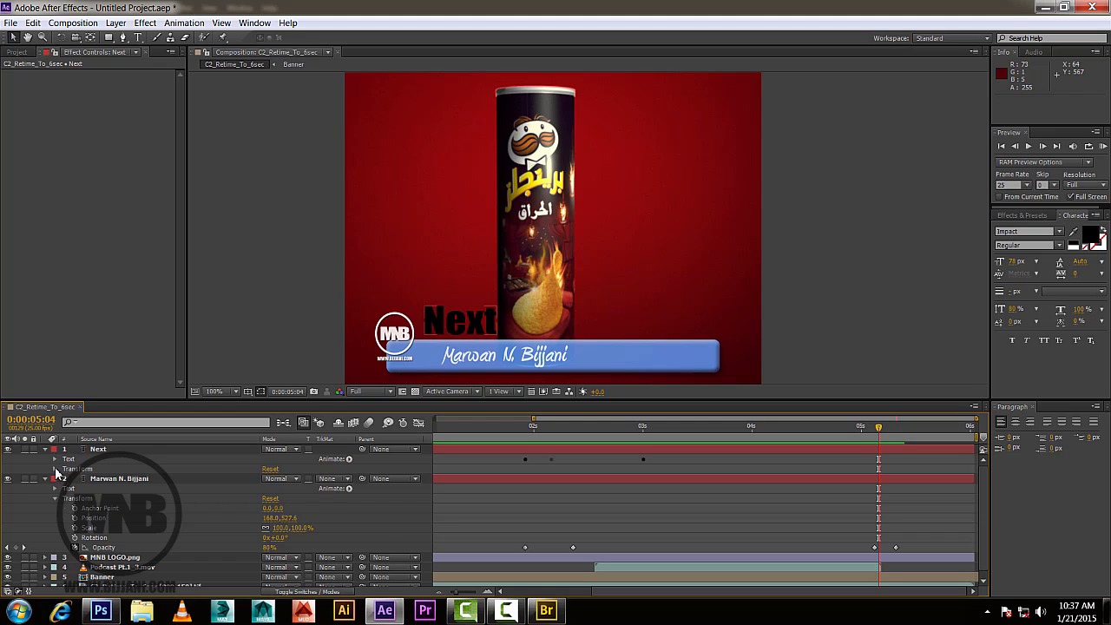
left_click(55, 469)
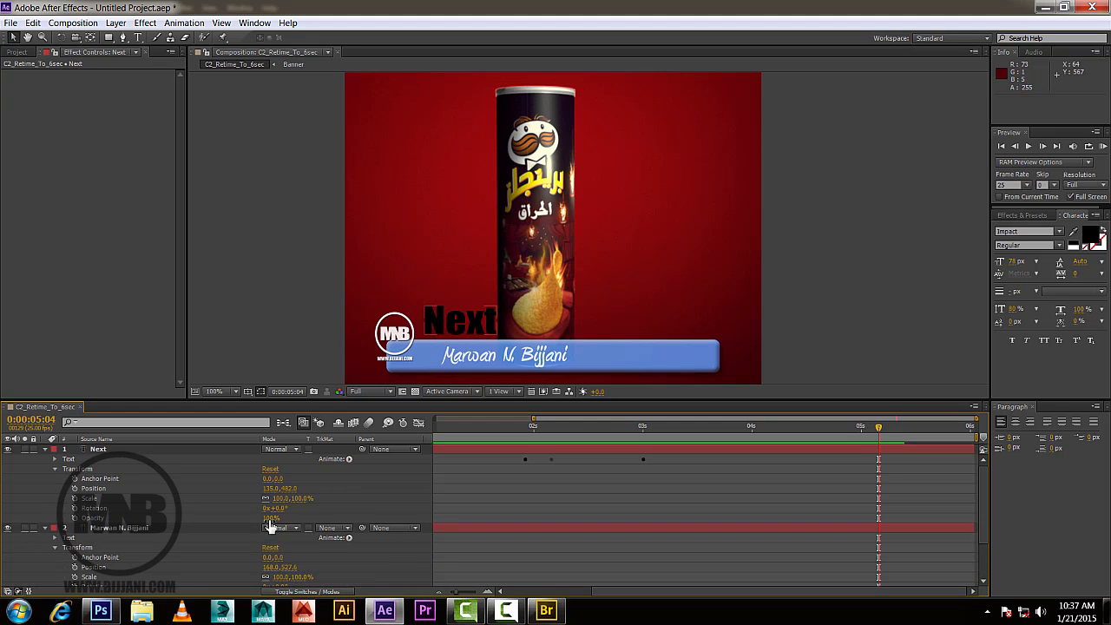
left_click(887, 430)
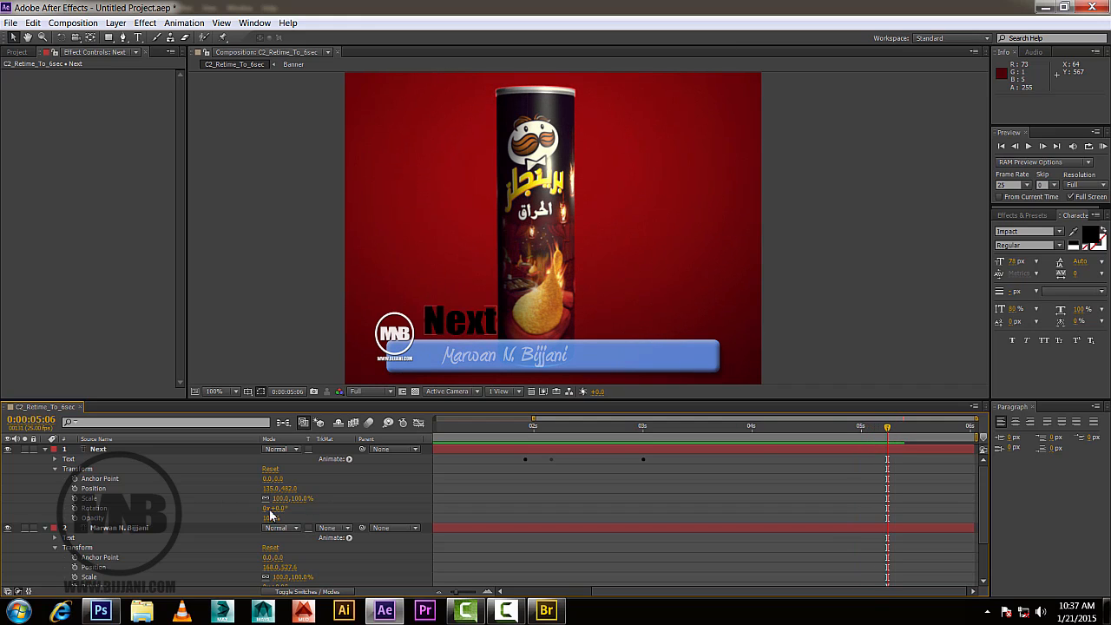
left_click(75, 518)
Keyframe the Next layer's Opacity at 0% at 0:00:05:11, check the fade, and collapse both text layers.
left_click_drag(893, 437, 916, 437)
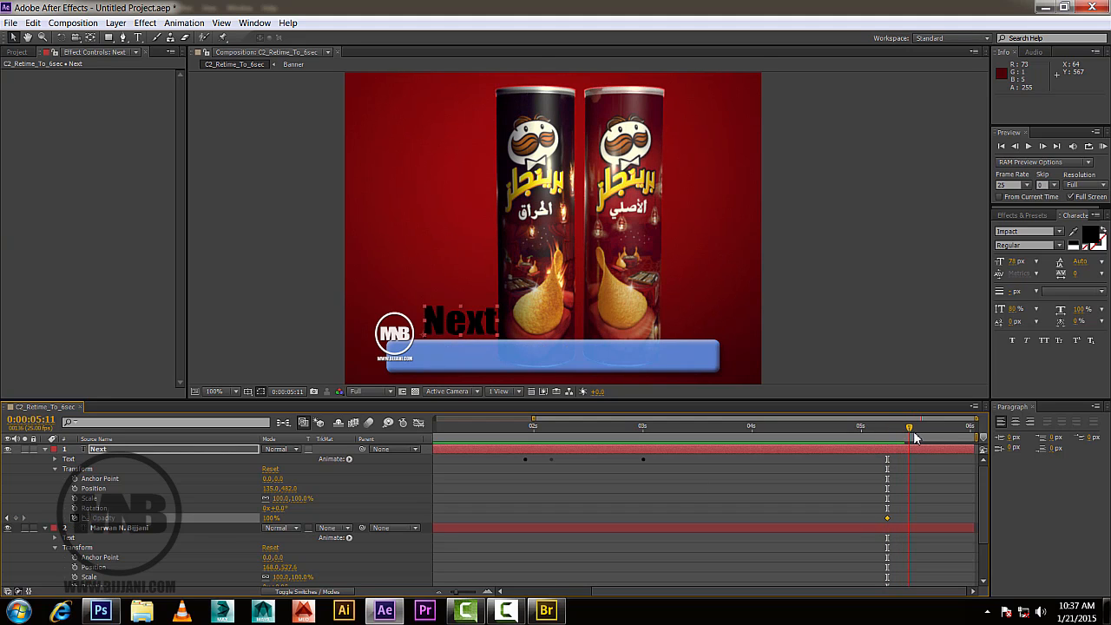
left_click(272, 518)
key("Return")
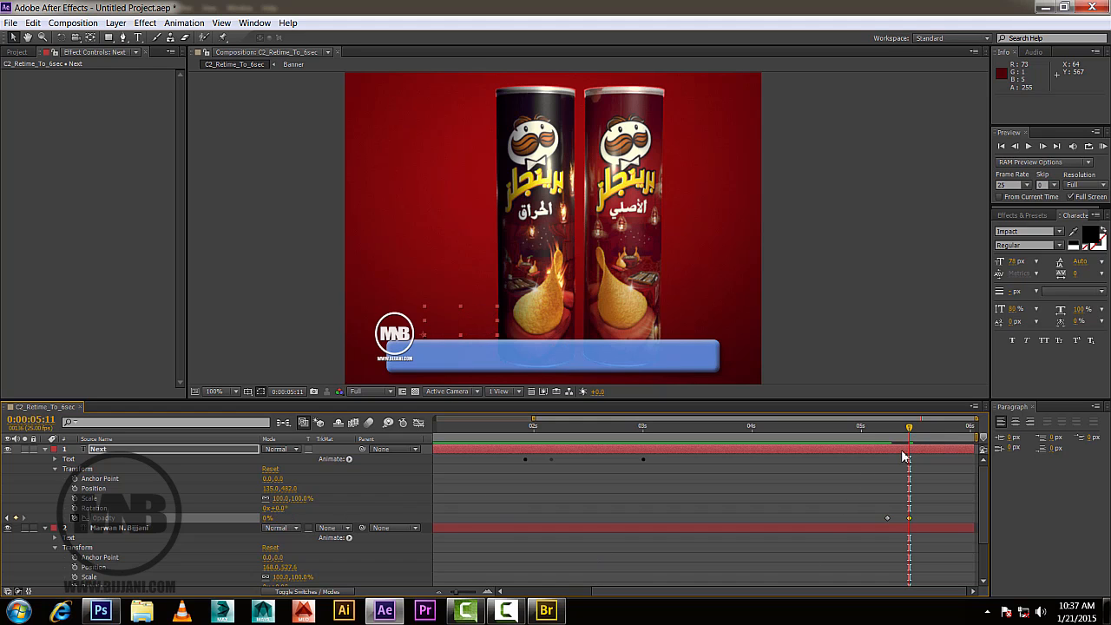
mouse_move(914, 429)
left_mouse_down()
mouse_move(839, 429)
mouse_move(903, 443)
left_mouse_up()
left_click_drag(907, 444, 905, 444)
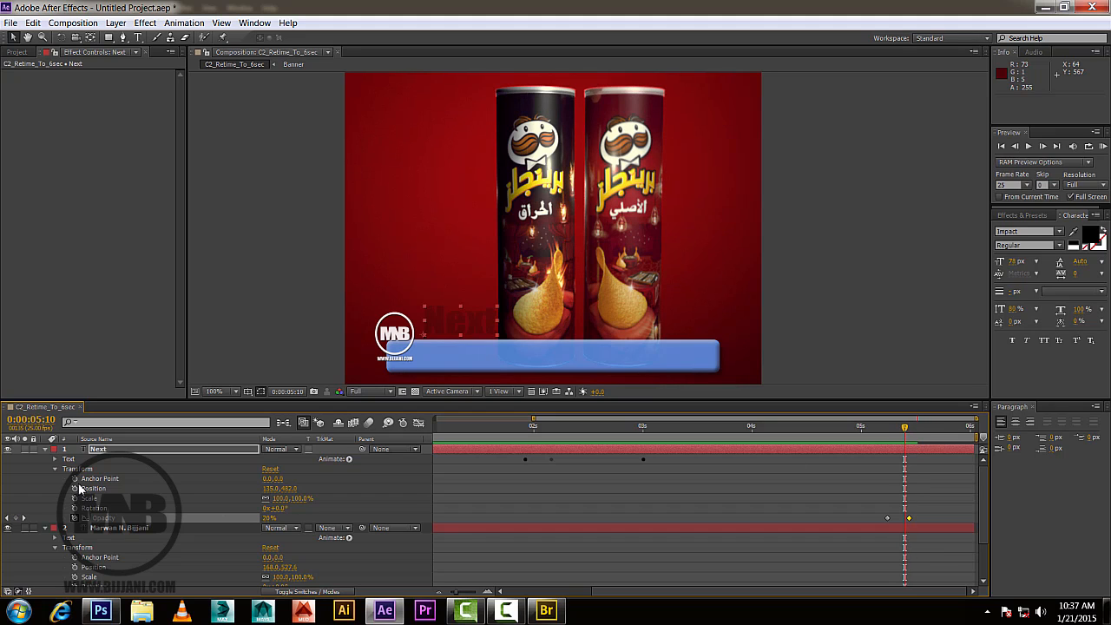
left_click(45, 449)
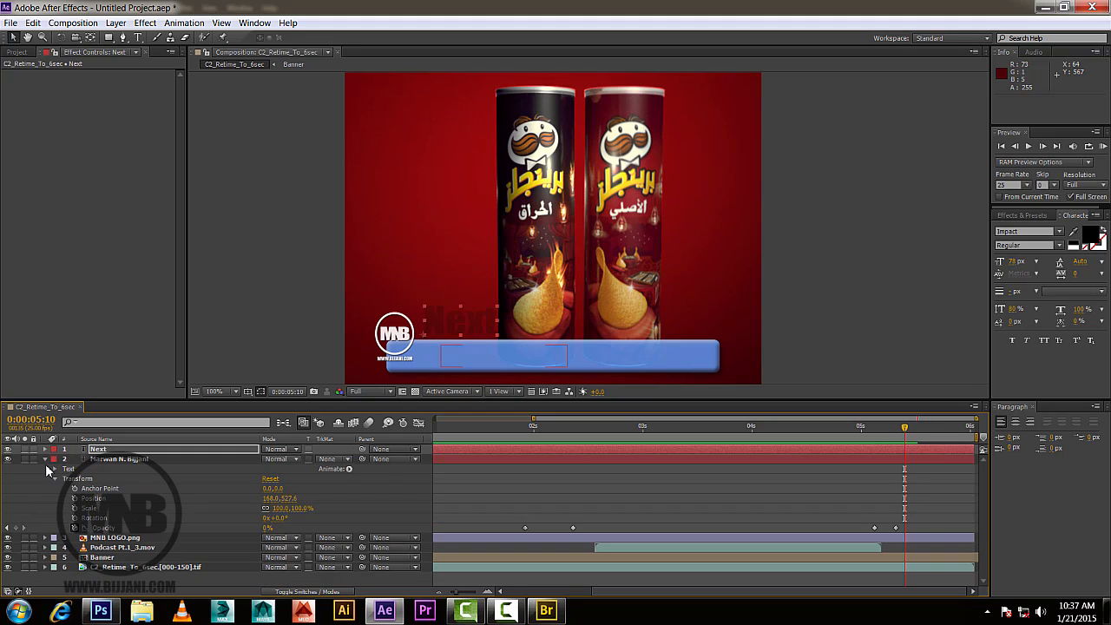
left_click(46, 459)
Expand the MNB LOGO.png layer's Transform properties and keyframe its Opacity at 0% at 0:00:05:18.
left_click(95, 469)
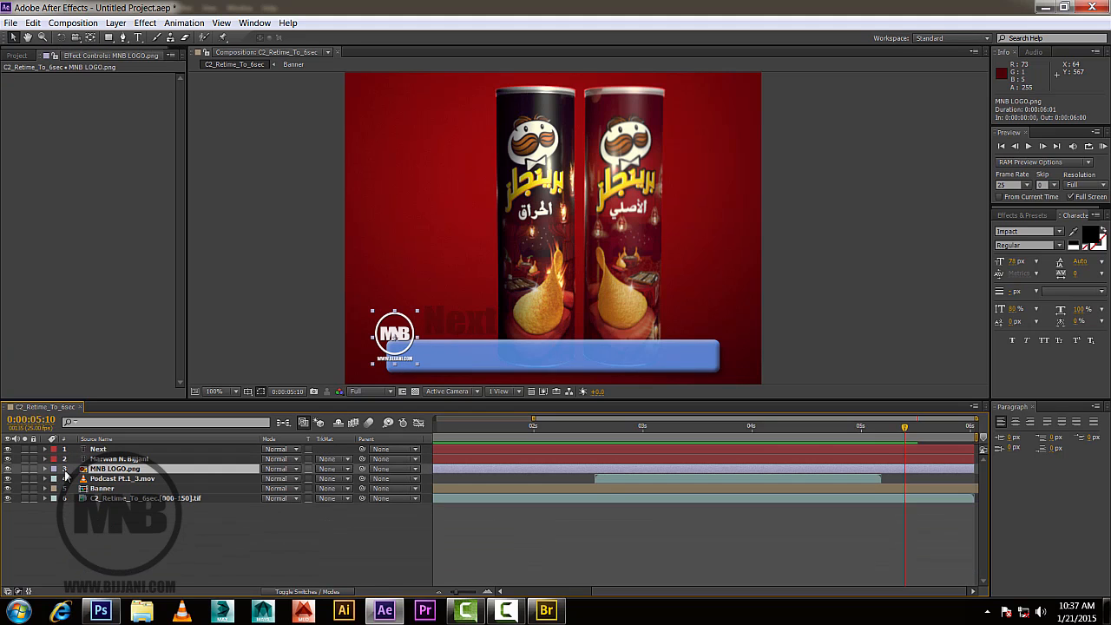
left_click(45, 470)
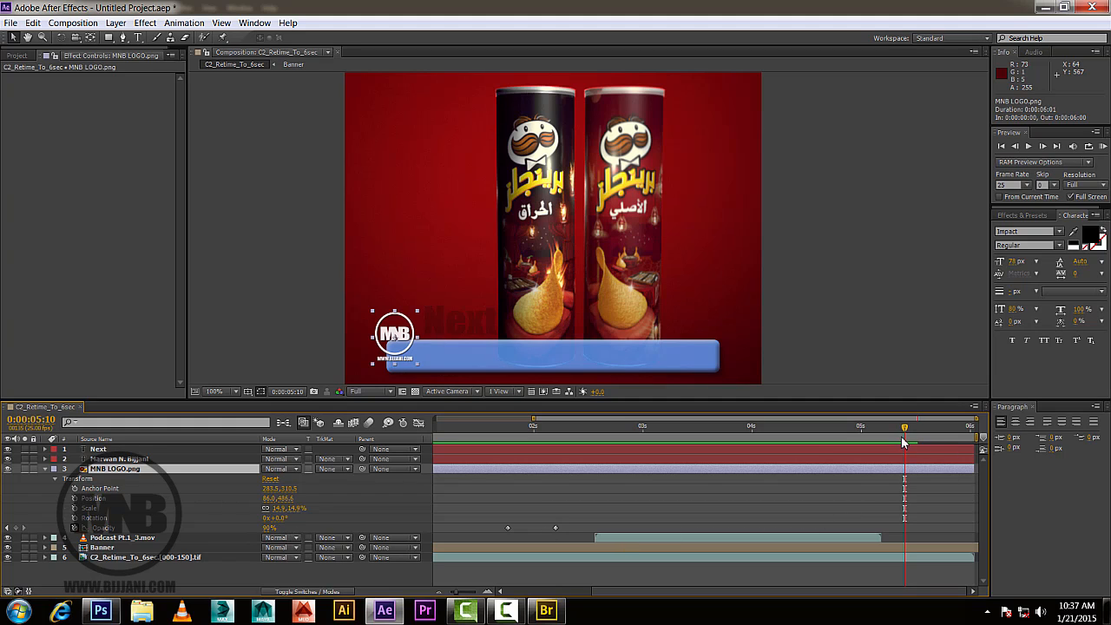
left_click_drag(908, 433, 935, 440)
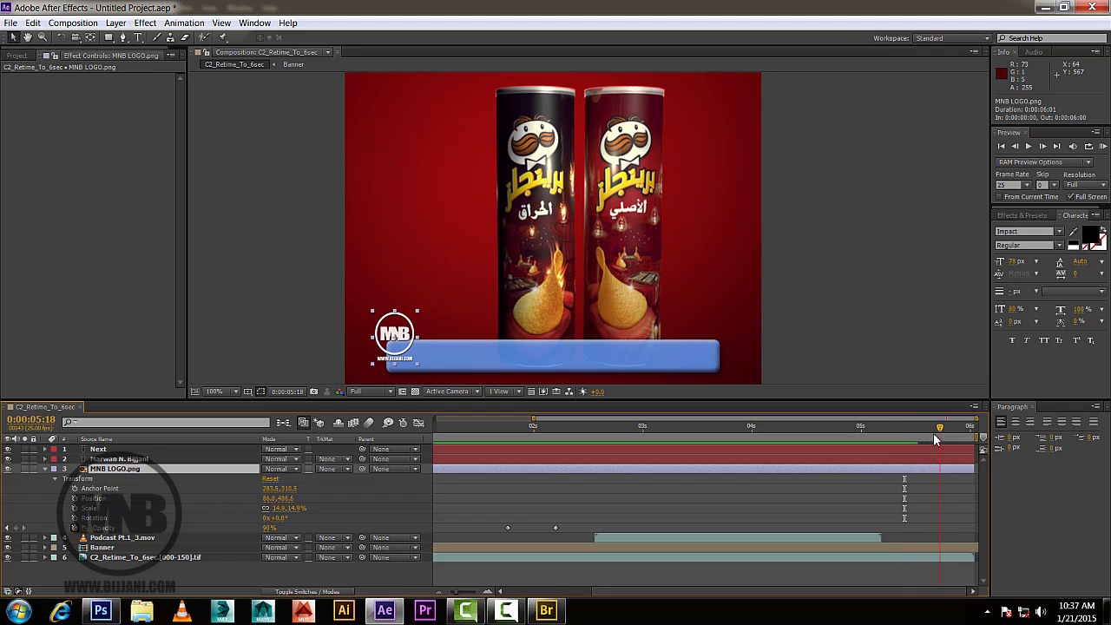
left_click(268, 528)
type("0")
key("Return")
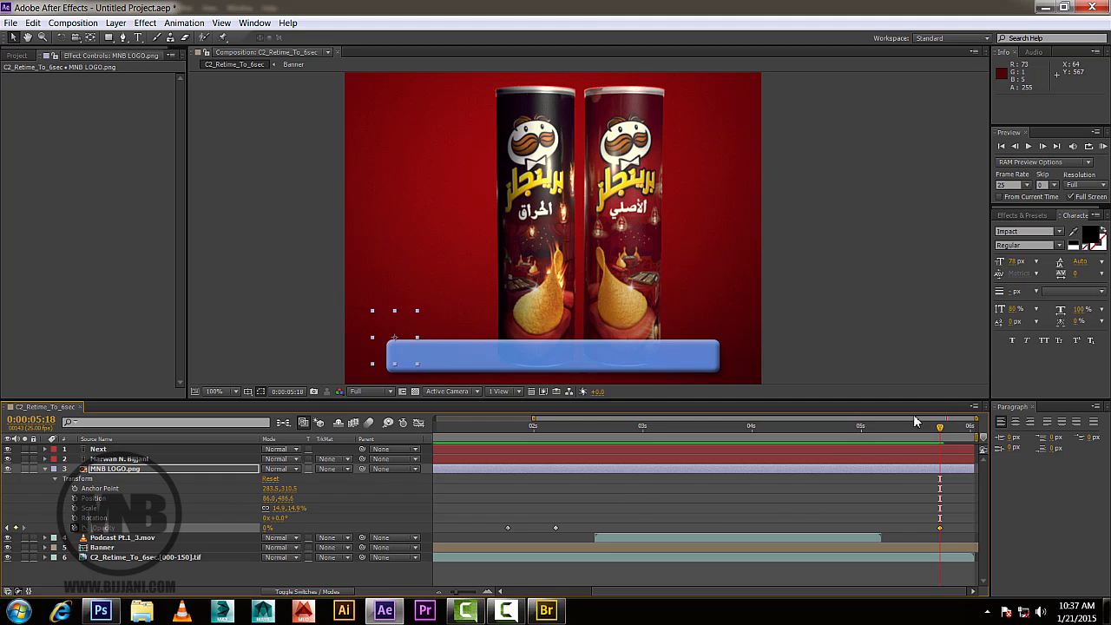
Start the logo's fade-out with a 90% Opacity keyframe at 0:00:05:10, check the fade, and collapse the layer.
left_click_drag(940, 427, 903, 439)
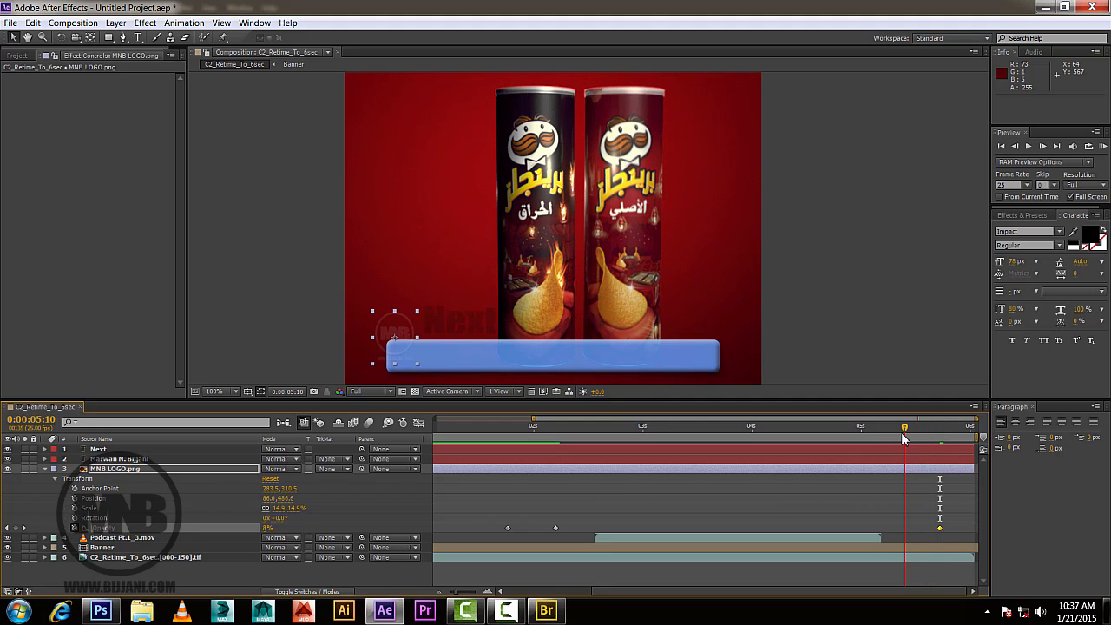
left_click(266, 529)
type("100")
key("Return")
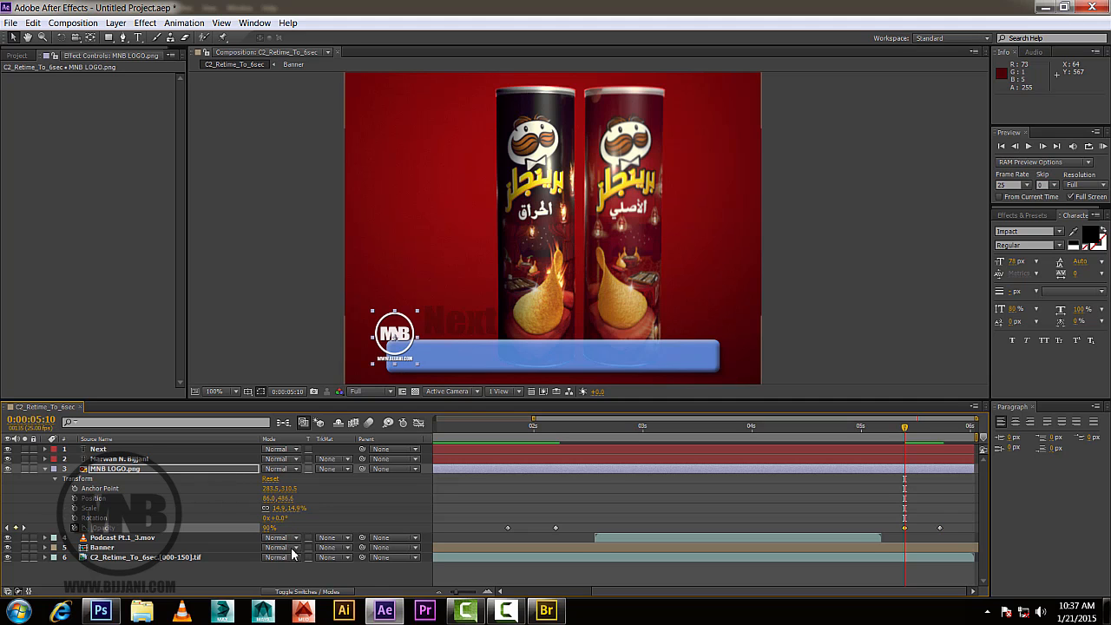
left_click(511, 437)
left_click_drag(510, 443, 927, 483)
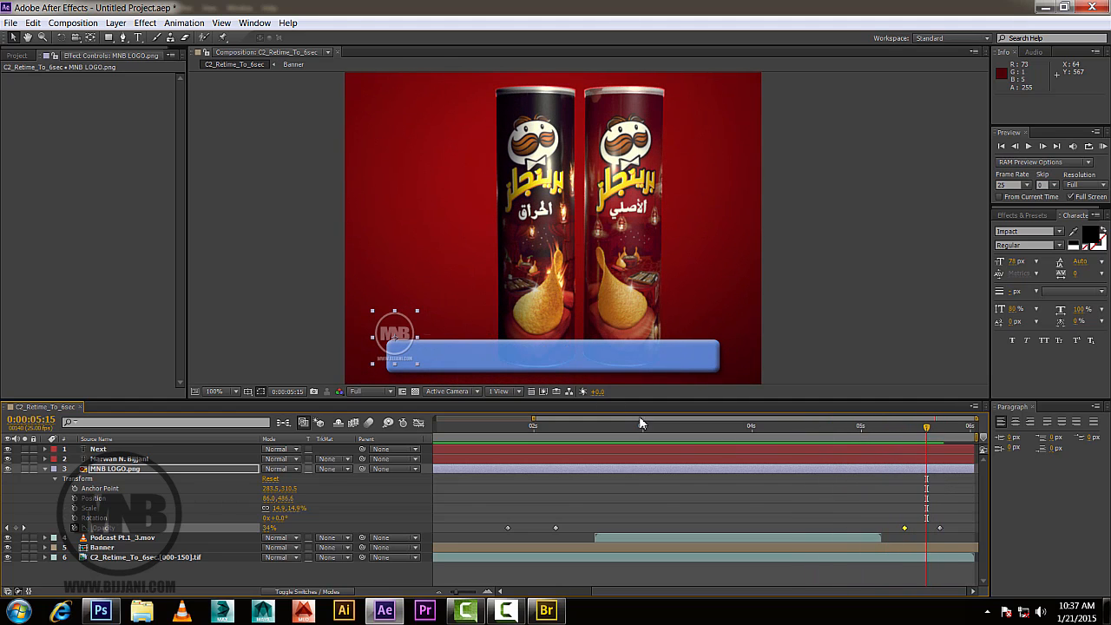
left_click(47, 469)
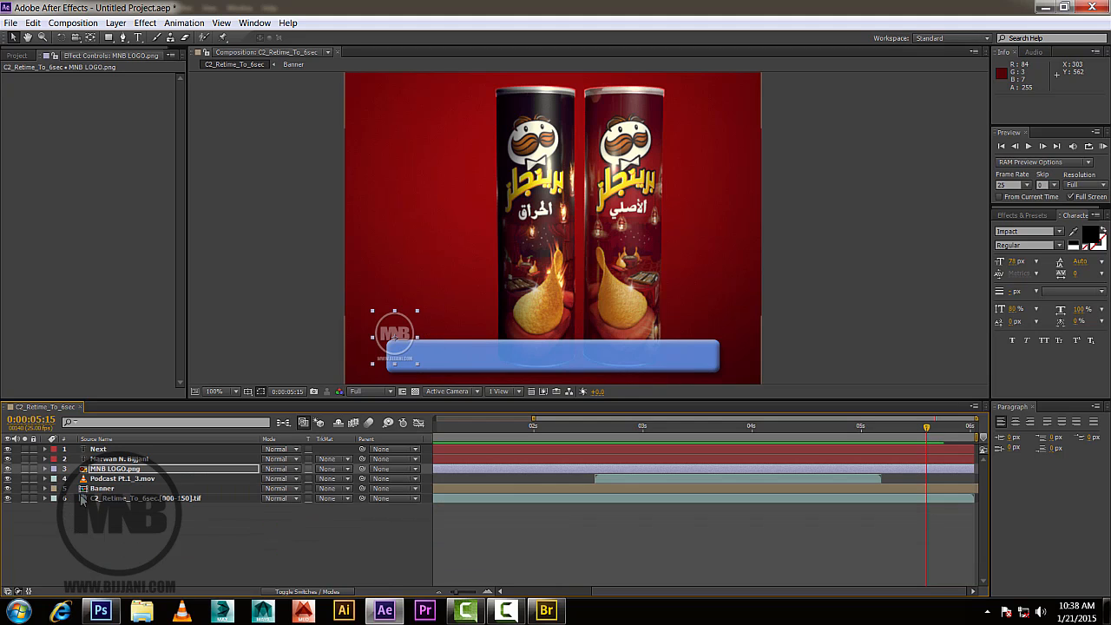
Expand the Banner layer's Transform properties and keyframe its horizontal Scale at 0% at 0:00:05:21.
left_click(96, 488)
left_click(47, 488)
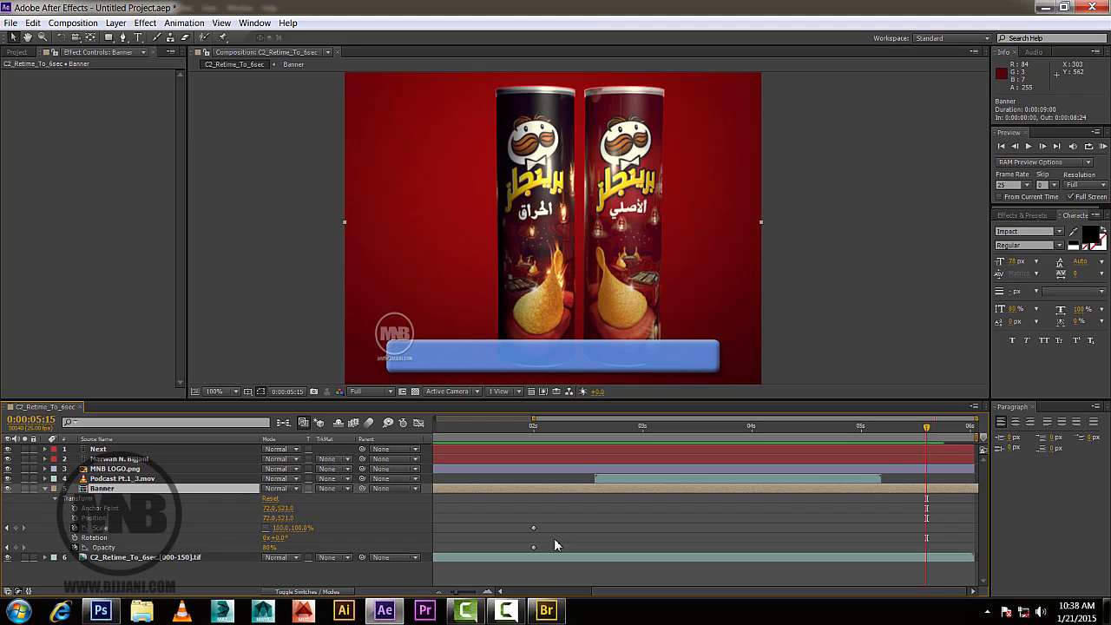
left_click_drag(926, 435, 952, 441)
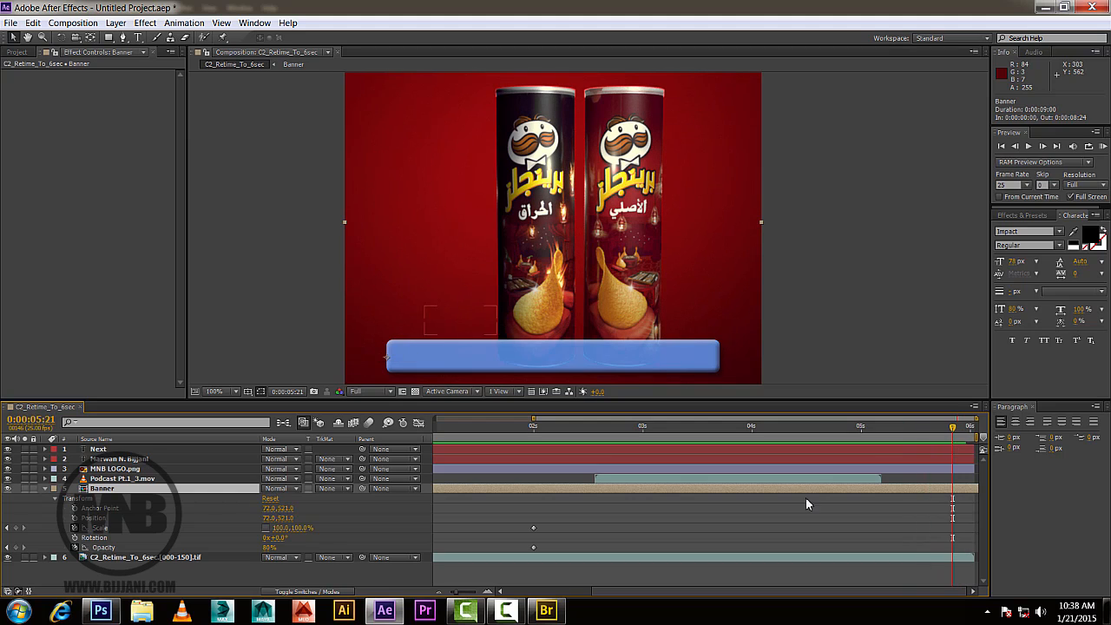
left_click(280, 529)
type("0")
key("Return")
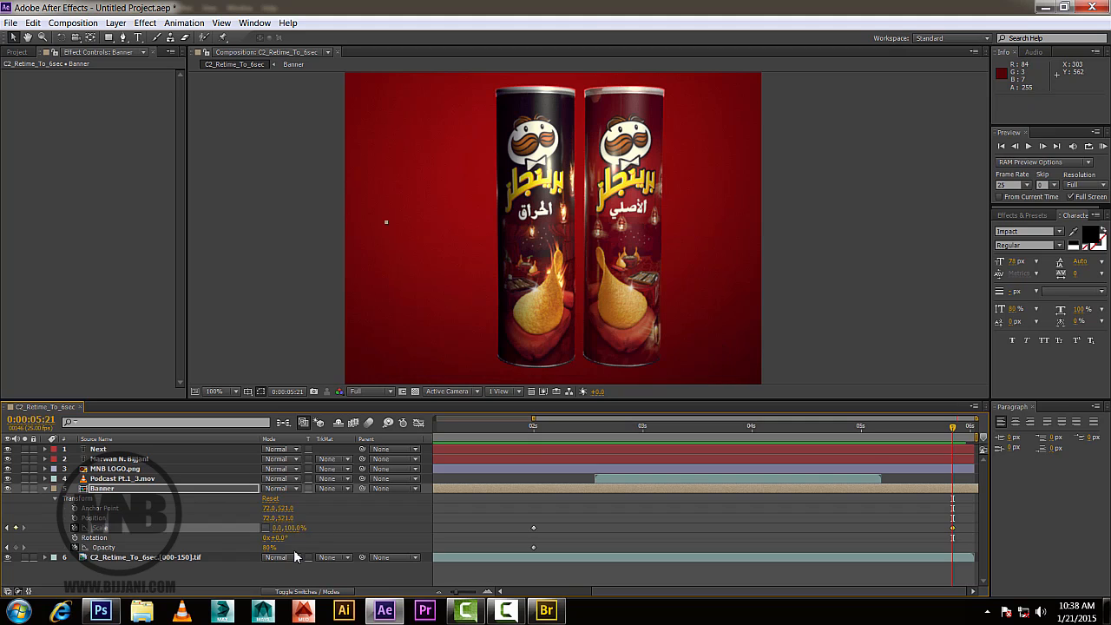
Start the Banner's shrink-out with a 100% horizontal Scale keyframe at 0:00:05:12.
left_click_drag(956, 429, 918, 434)
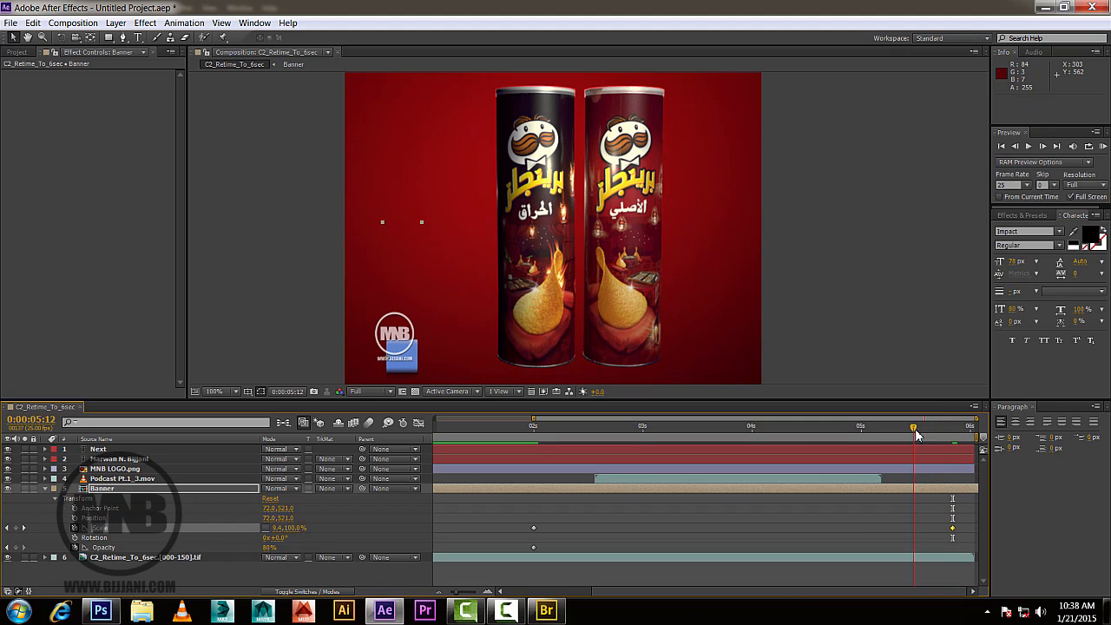
left_click(276, 528)
type("1")
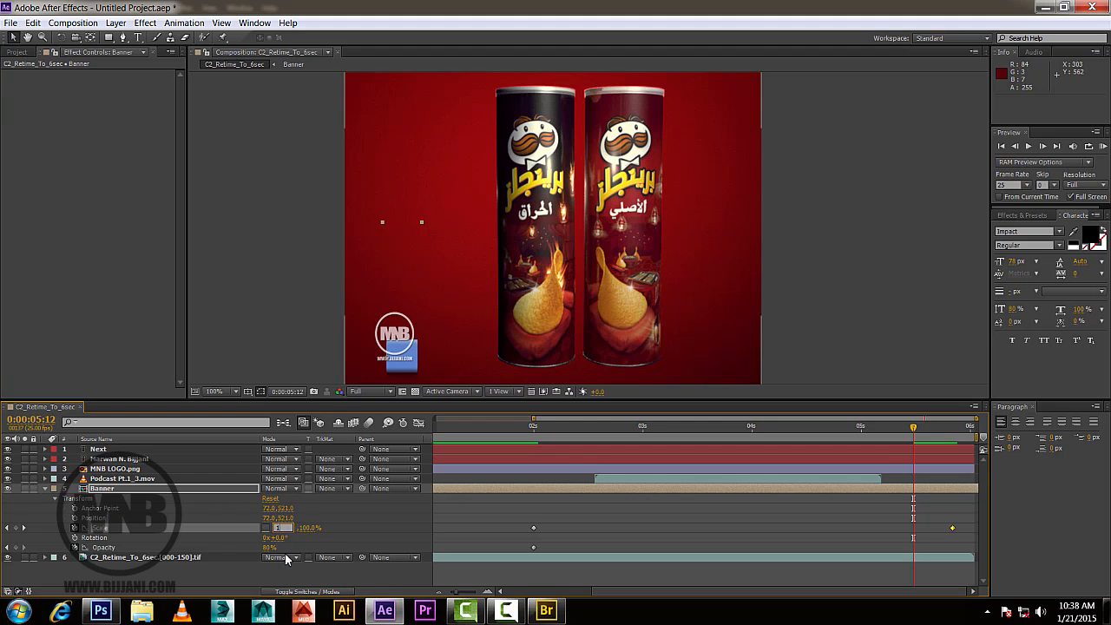
type("00")
key("Return")
mouse_move(912, 439)
left_mouse_down()
mouse_move(961, 439)
mouse_move(913, 439)
left_mouse_up()
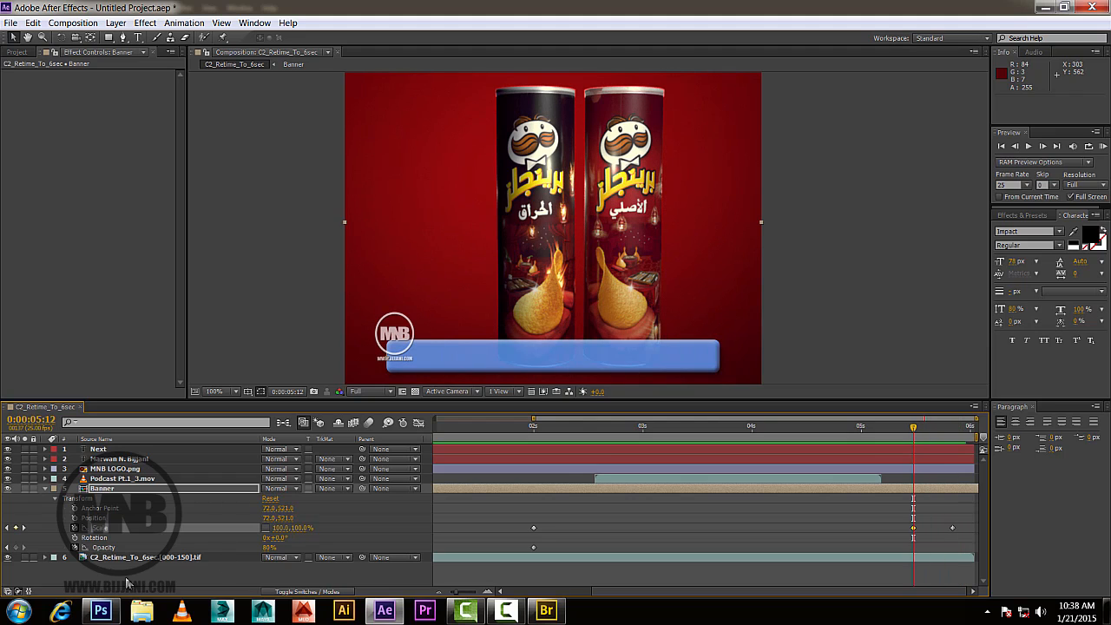
Keyframe the Banner layer's Opacity at 0% at 0:00:05:21.
left_click(106, 548)
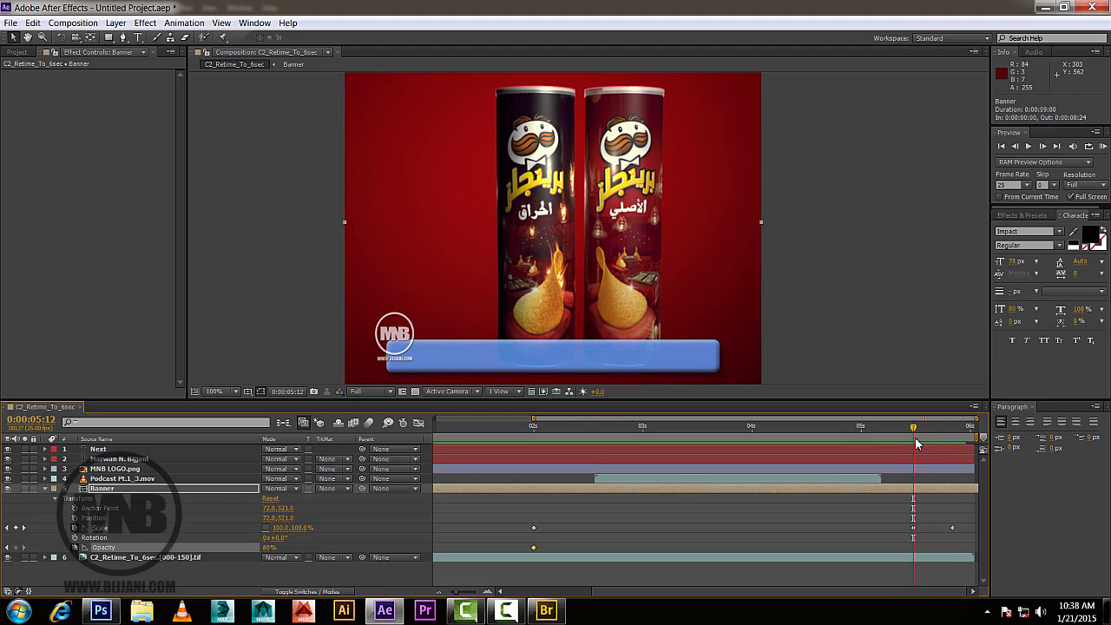
left_click_drag(913, 438, 952, 439)
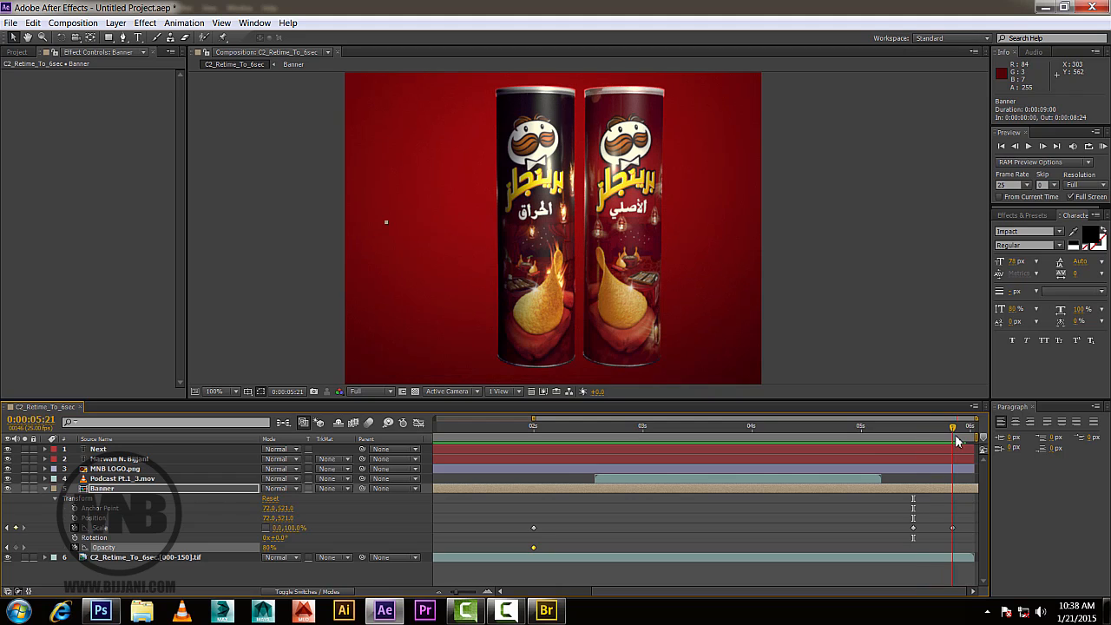
left_click(270, 548)
type("0")
key("Return")
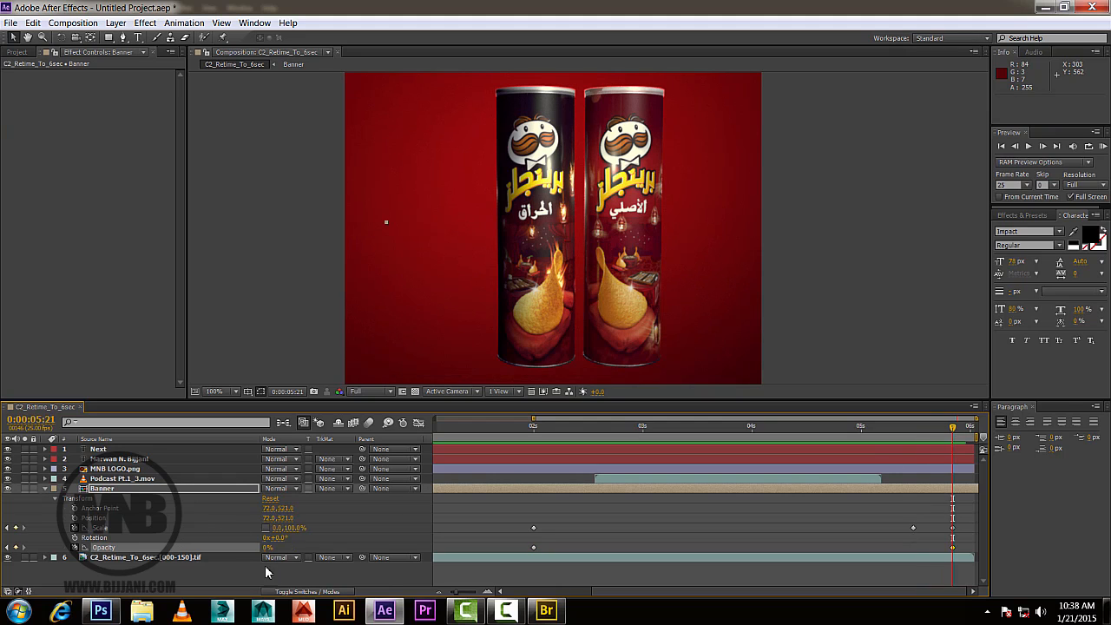
Start the Banner's fade-out with an 80% Opacity keyframe at 0:00:05:12.
left_click_drag(953, 439, 913, 438)
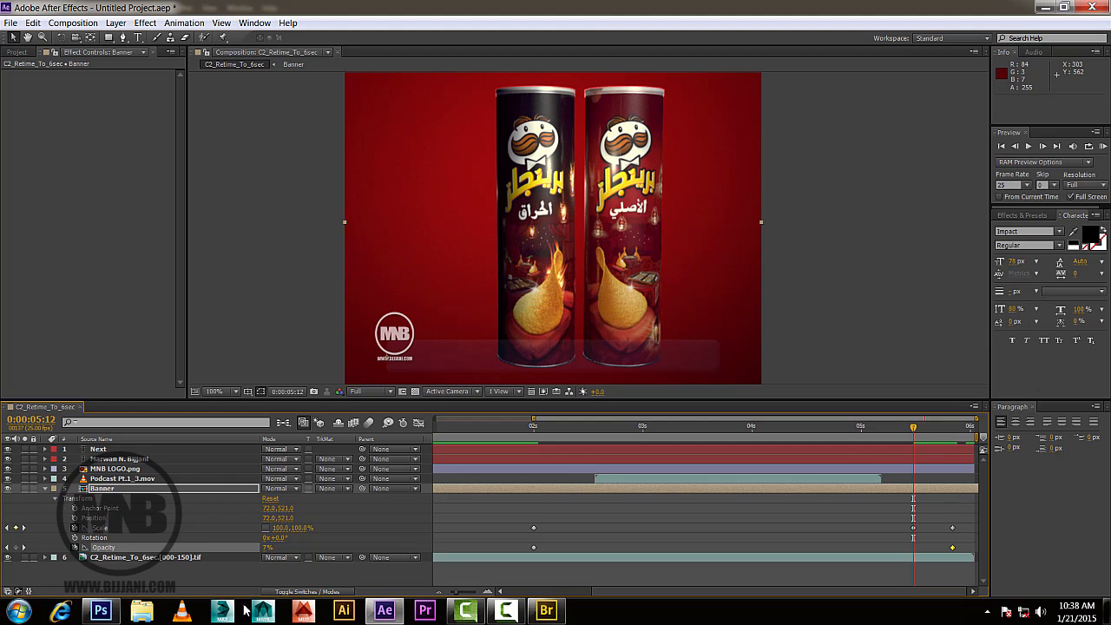
left_click(269, 549)
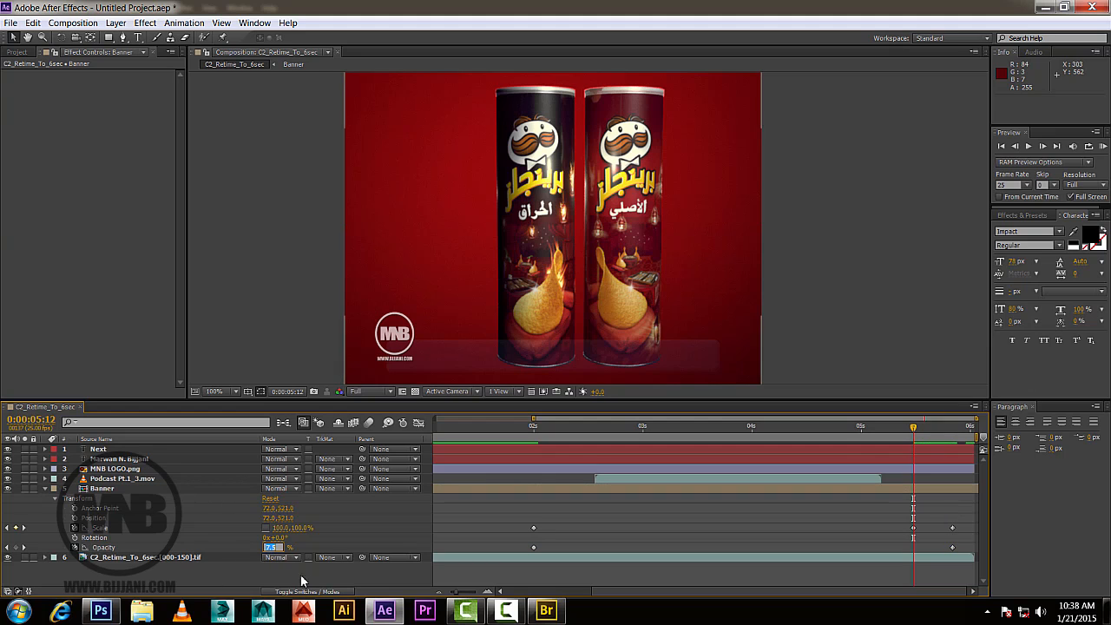
type("80")
key("Return")
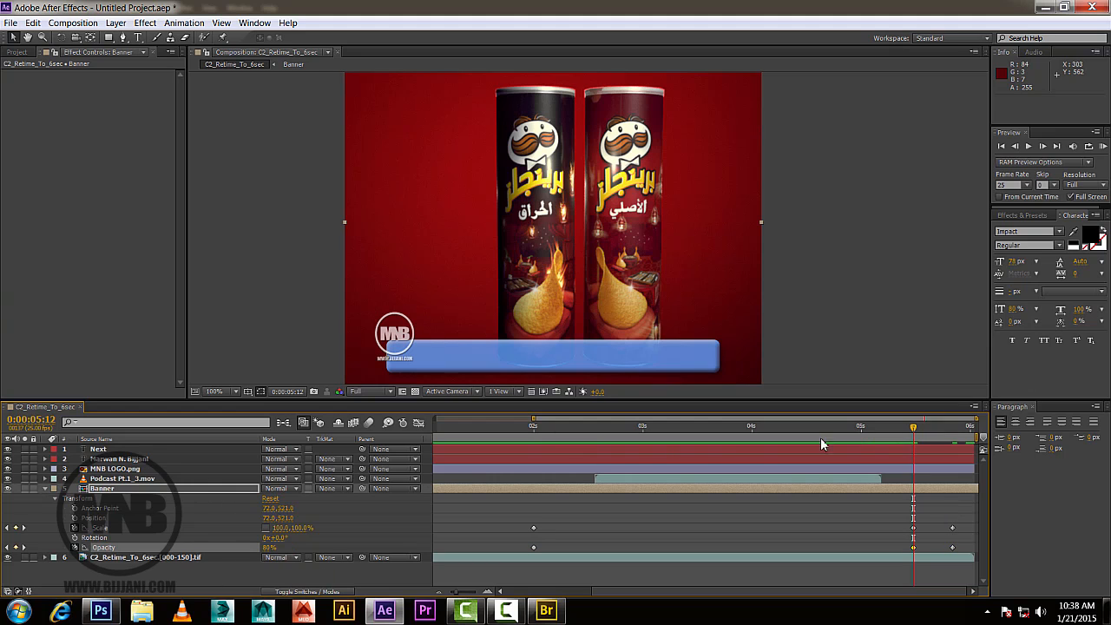
Collapse the Banner layer and play the composition from 0:00:00:00 in a maximized viewer.
left_click_drag(903, 434, 434, 430)
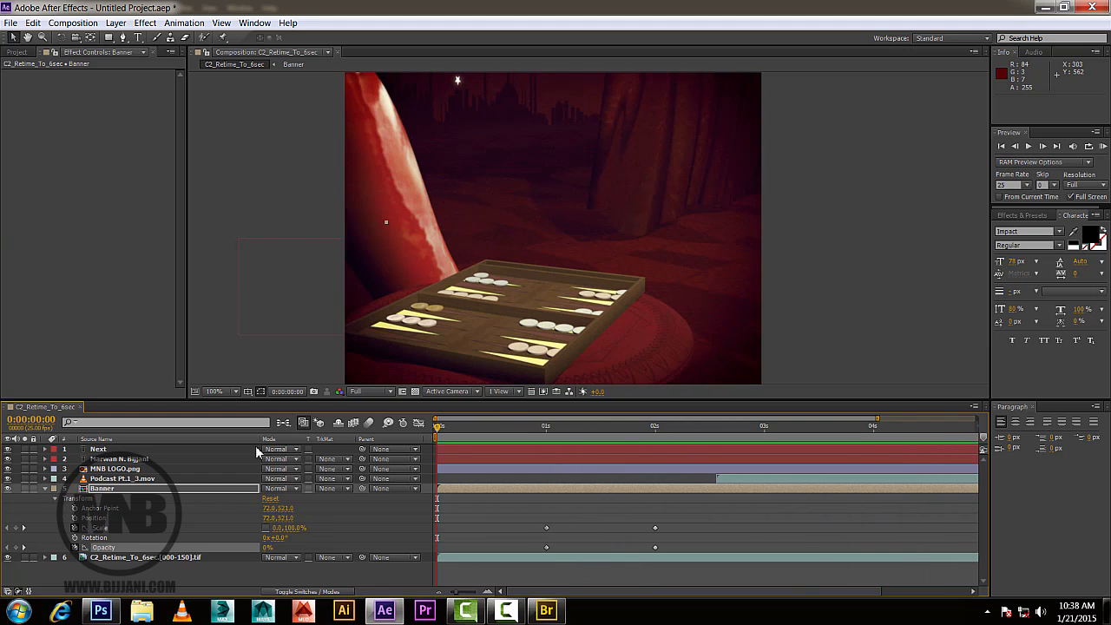
left_click(44, 488)
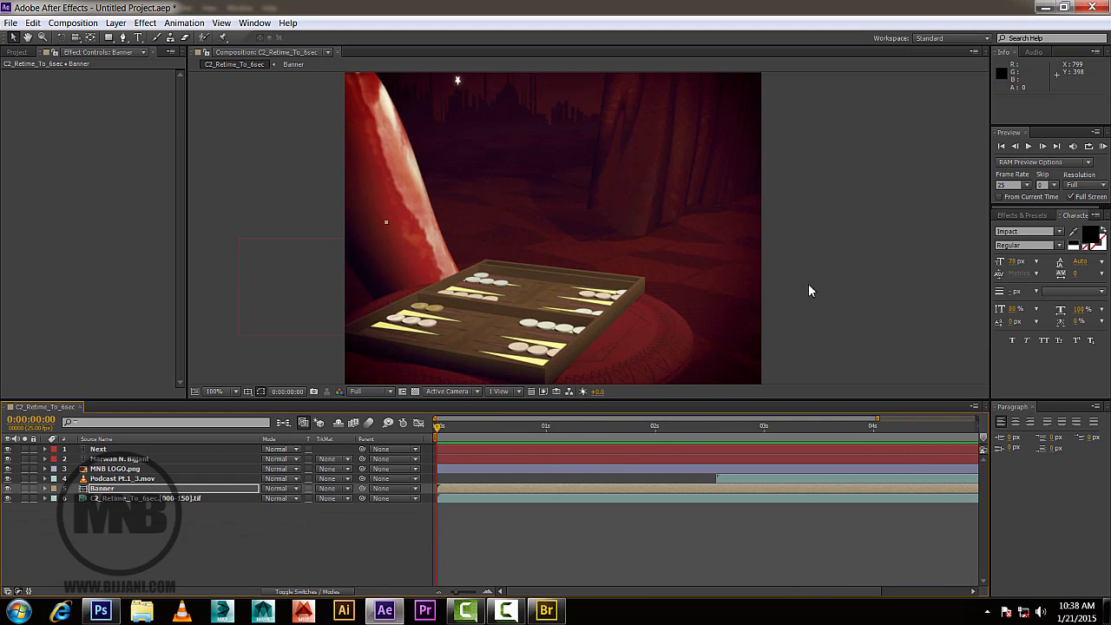
key("grave")
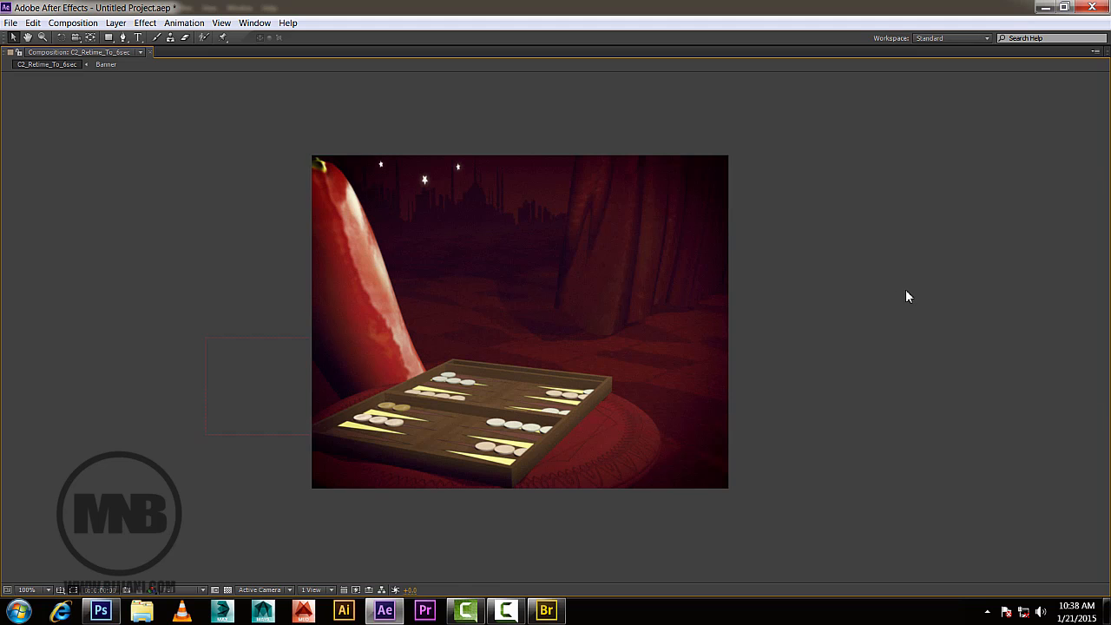
key("space")
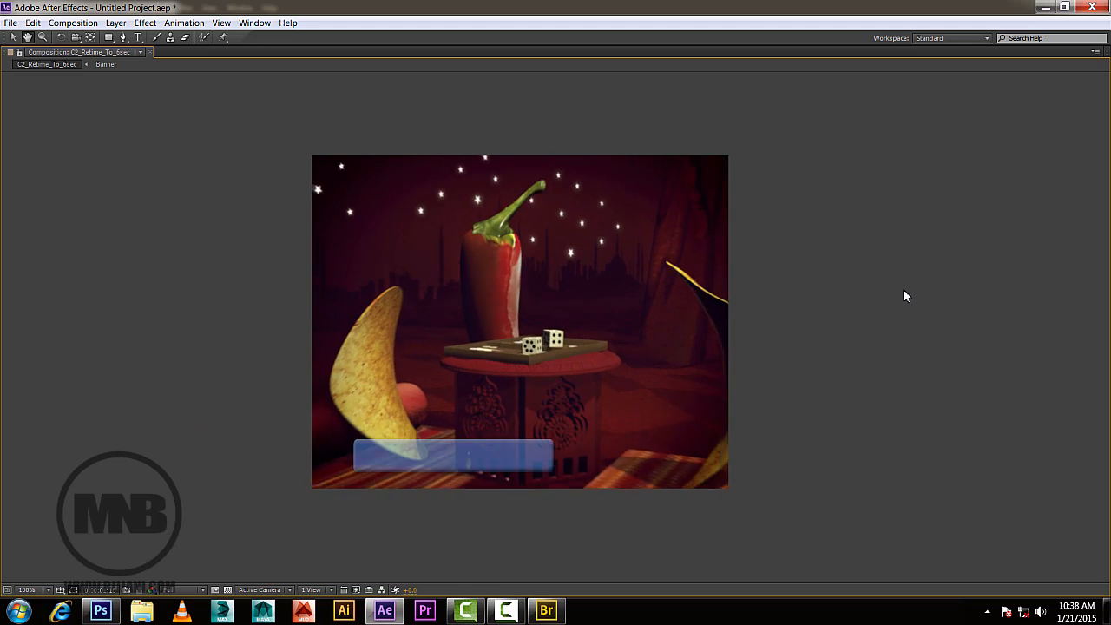